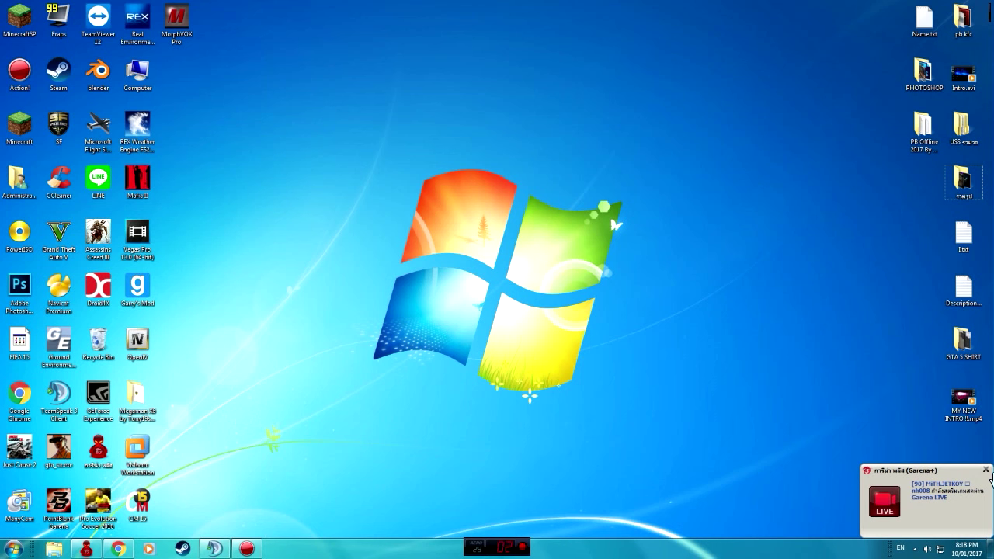
- Browse to the friend's Facebook profile, view the GZ cover photo, then return to the news feed
left_click(988, 473)
left_click(118, 549)
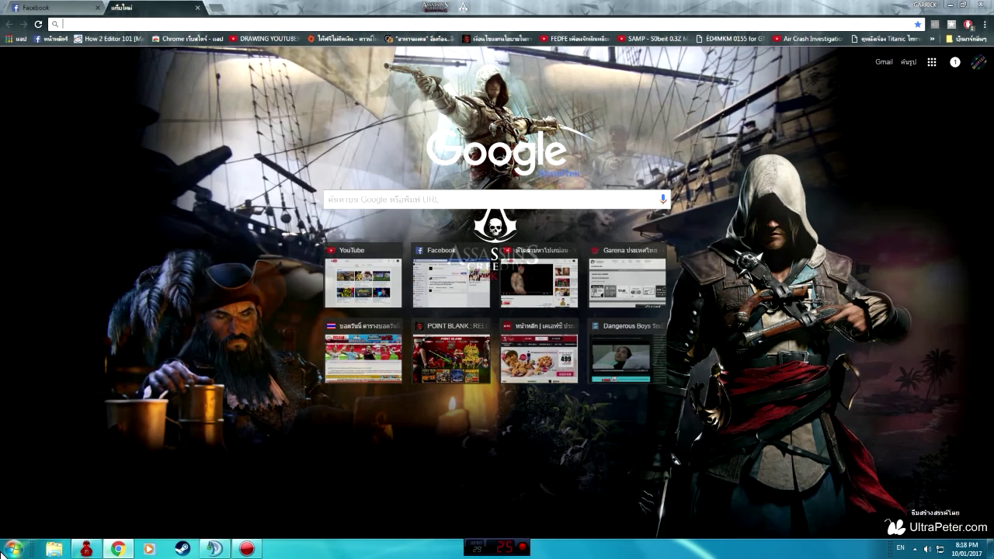
left_click(35, 9)
left_click(808, 536)
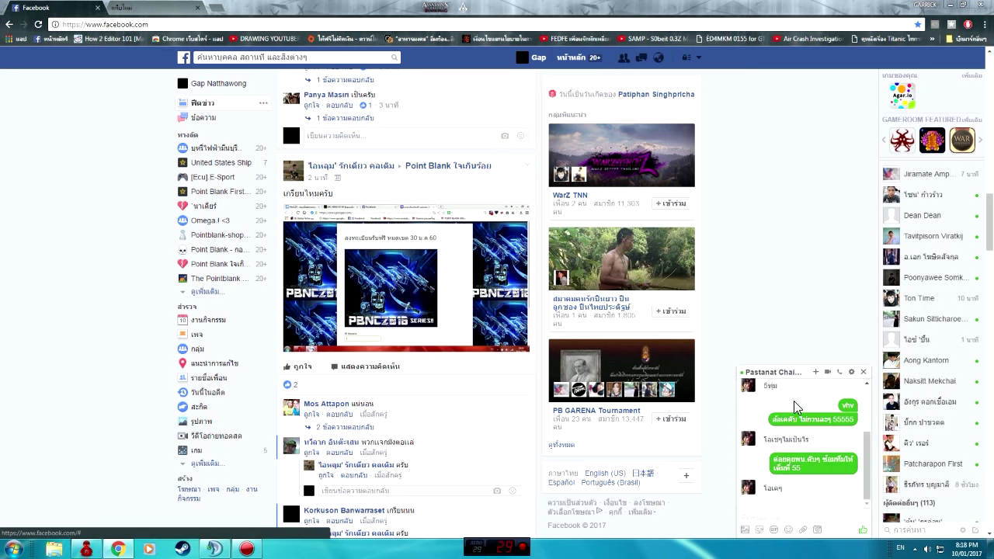
left_click(777, 378)
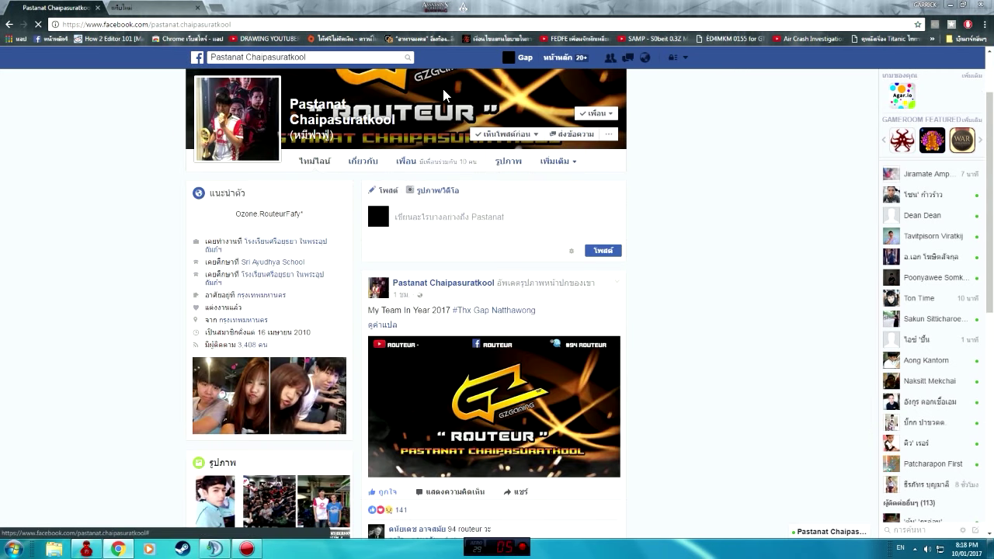
left_click(612, 99)
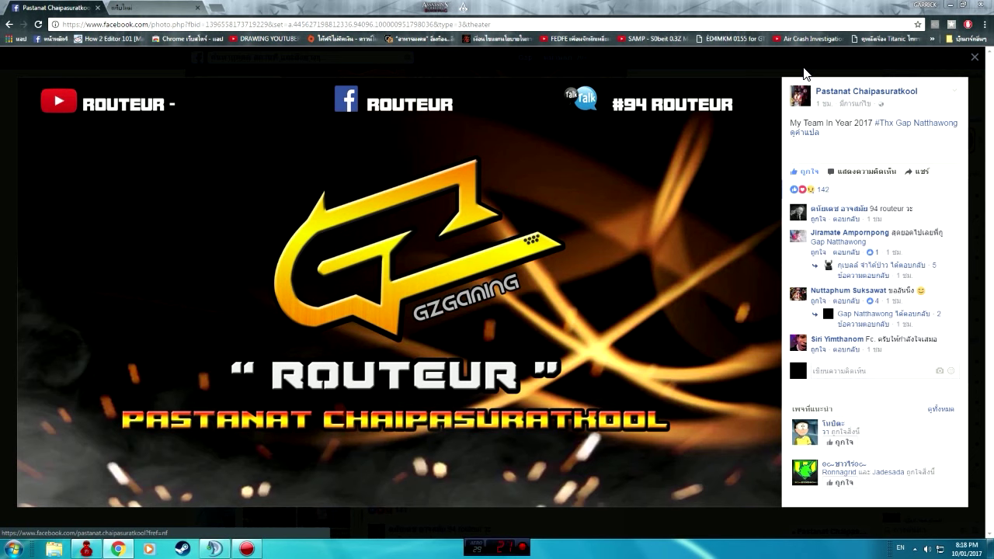
key("alt+Left")
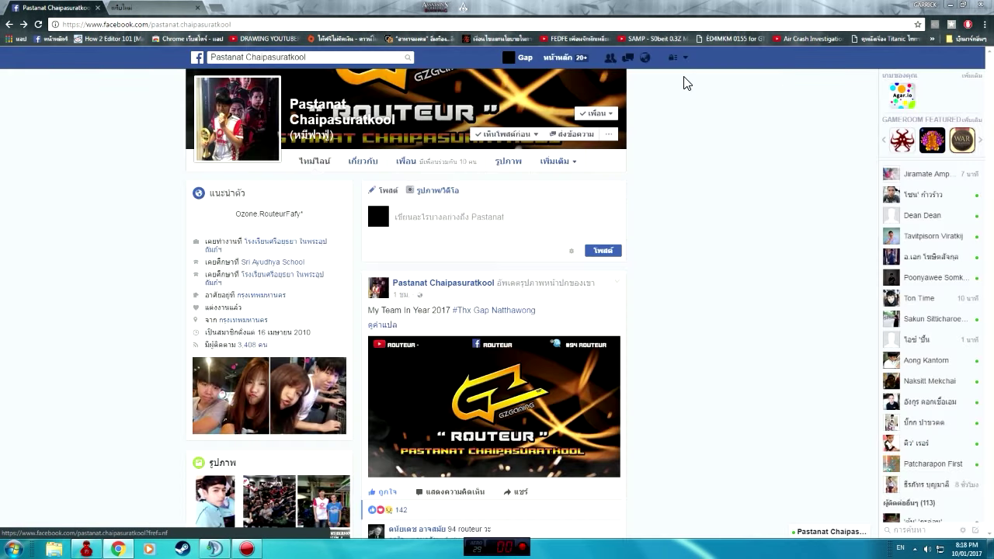
key("alt+Left")
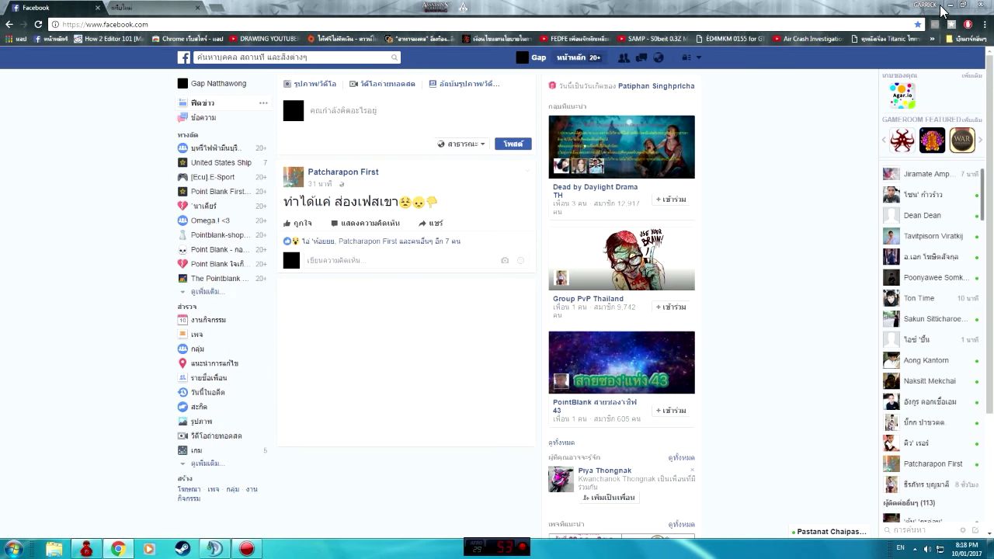
- Launch Adobe Photoshop from the desktop, then bring the Facebook browser back
left_click(945, 7)
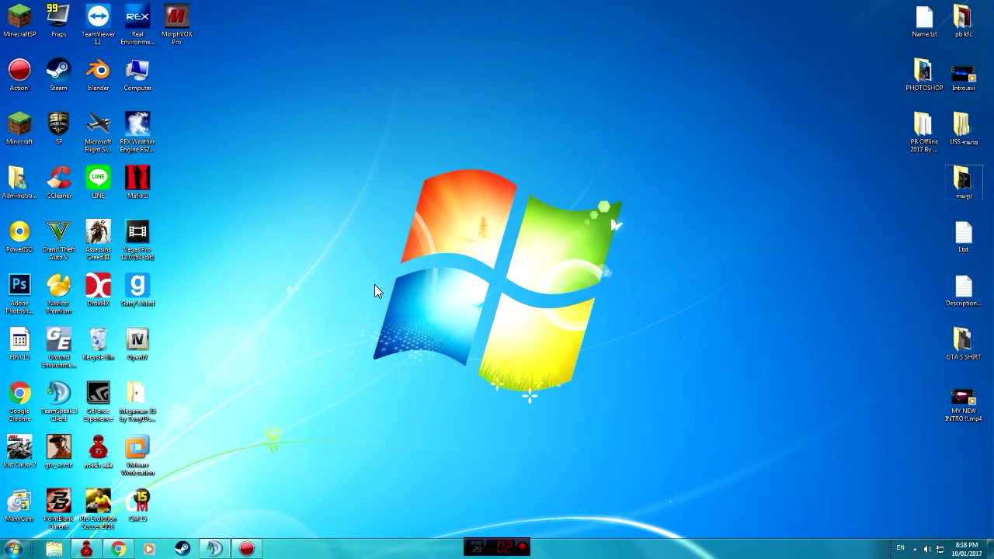
left_click(20, 289)
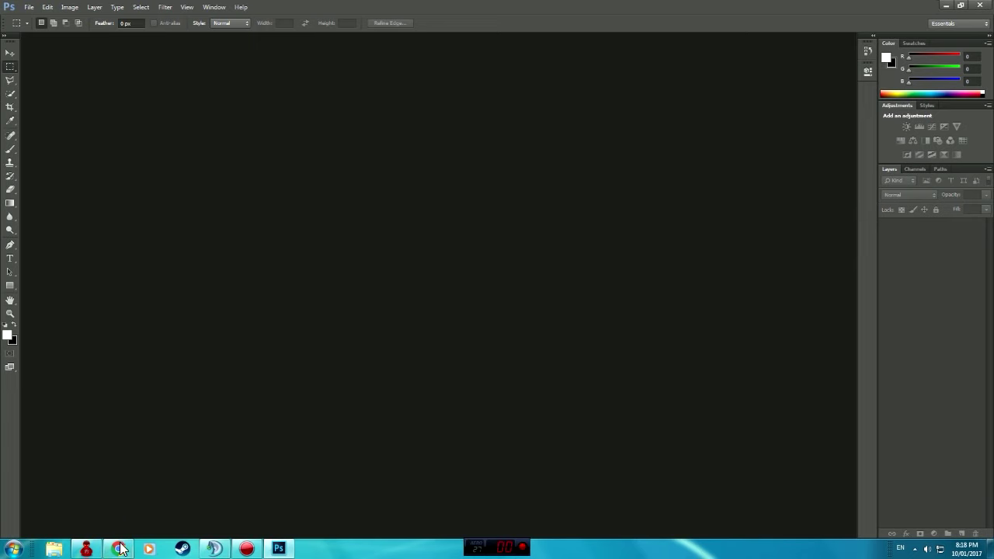
left_click(118, 549)
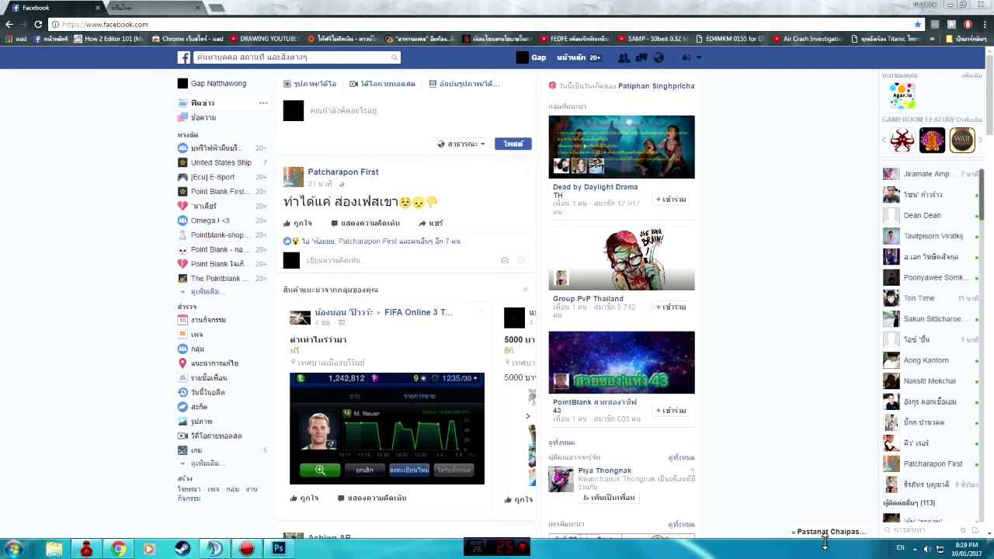
- View the friend's profile and GZ cover photo once more
left_click(829, 531)
left_click(776, 372)
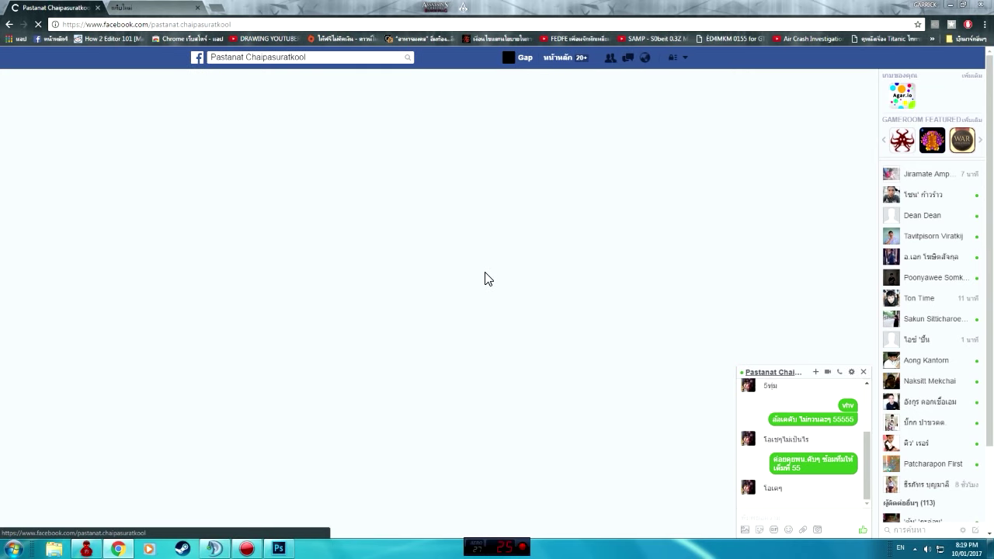
left_click(366, 92)
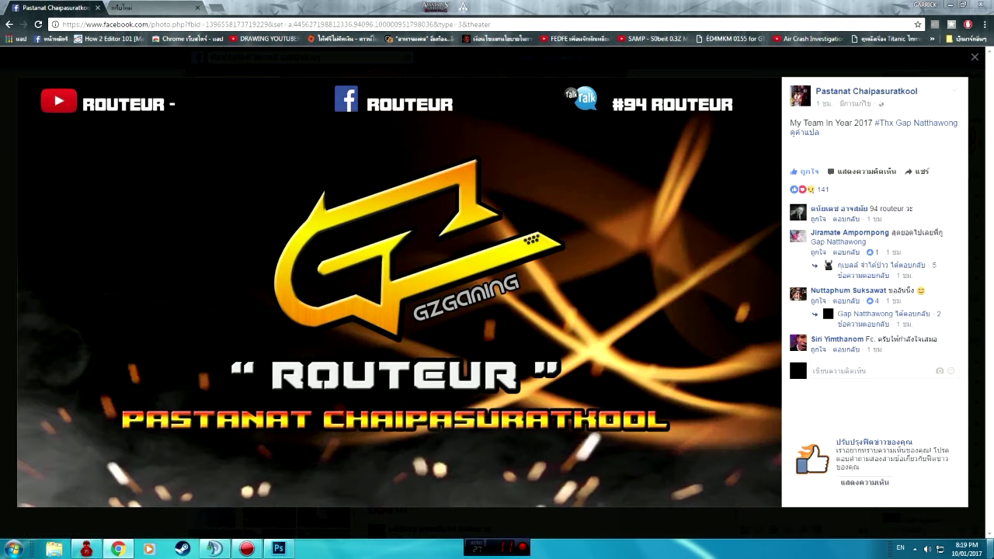
- Open Facebook in a new tab and go to the GZgaming page from recent searches
left_click(208, 12)
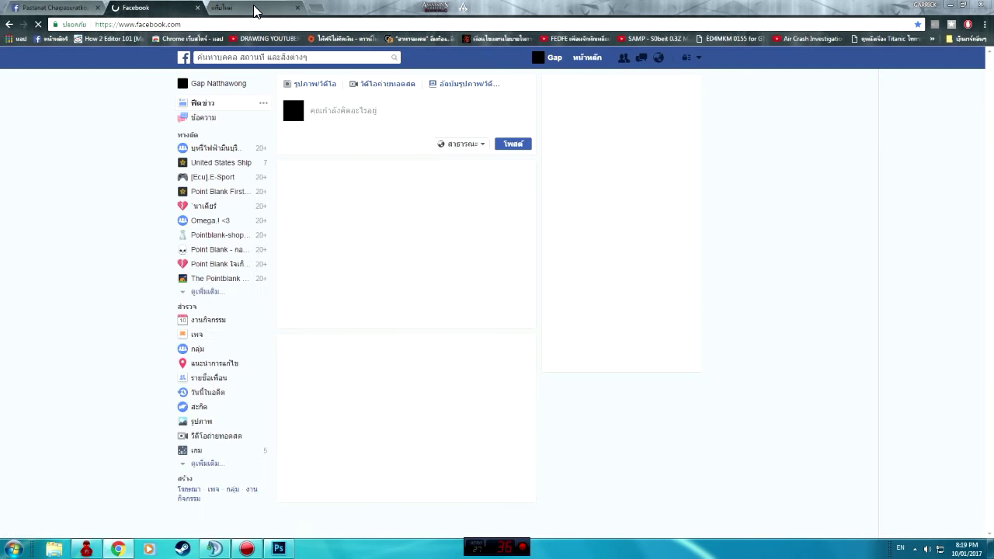
left_click(296, 59)
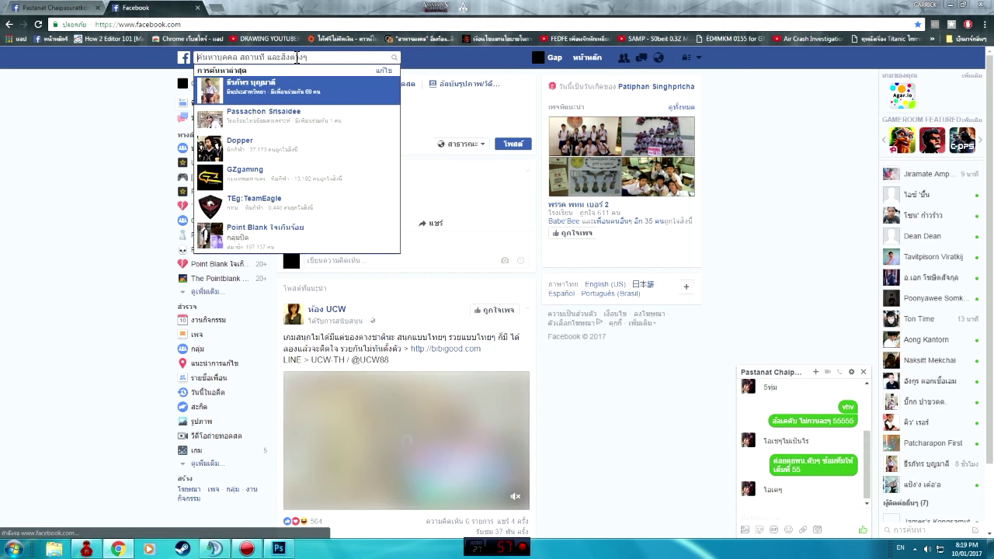
left_click(808, 372)
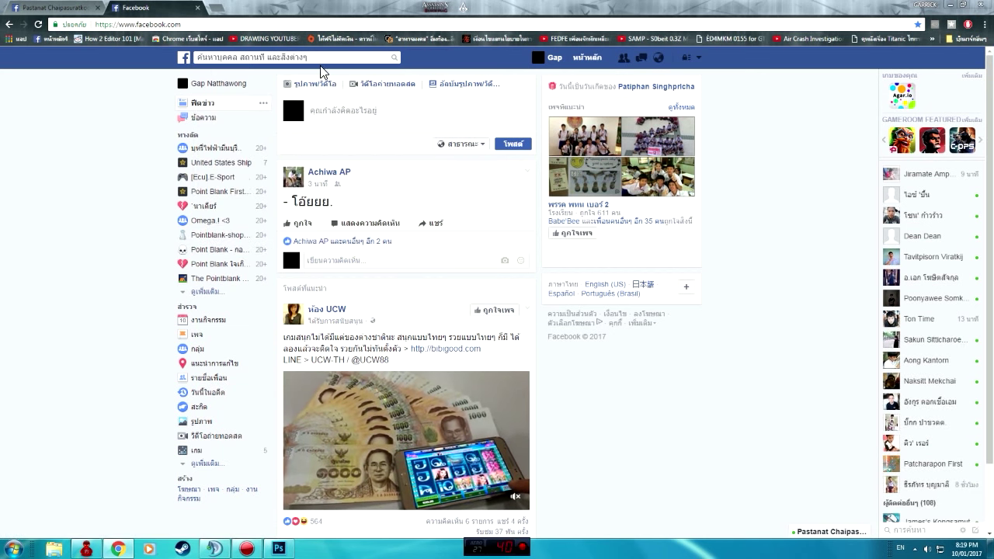
left_click(302, 58)
left_click(250, 165)
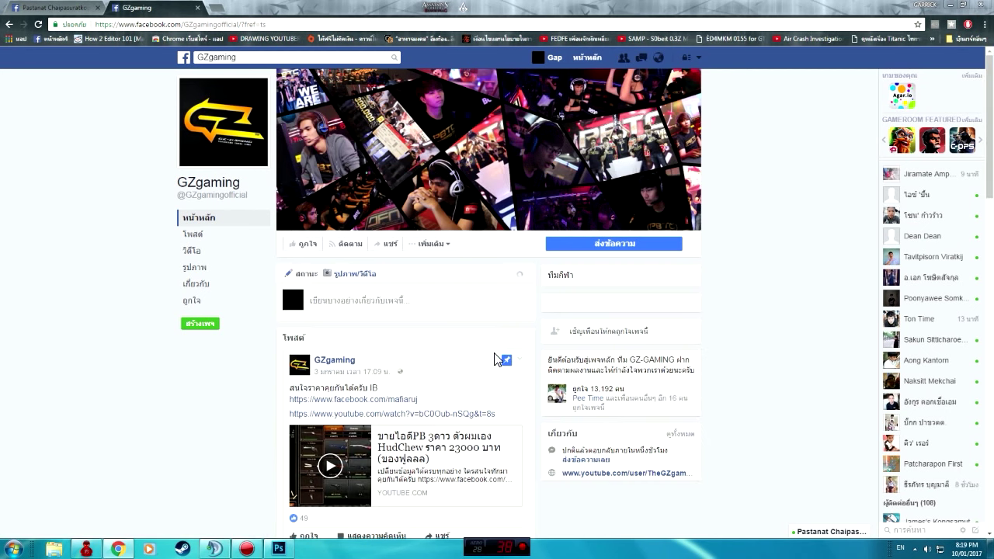
- Save the GZgaming GZ-GAMING logo picture to the Desktop as a JPG, then show the desktop
left_click(186, 110)
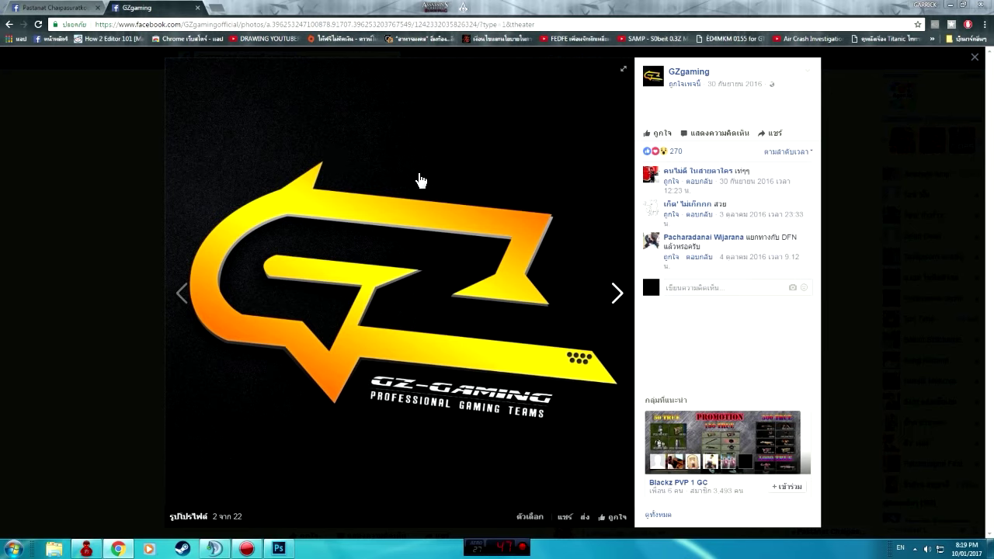
right_click(419, 181)
left_click(444, 199)
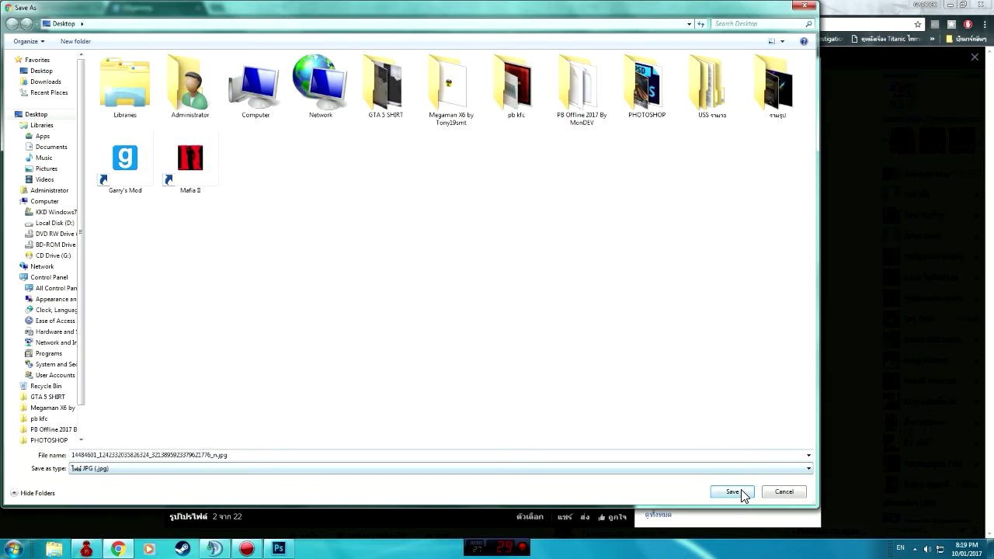
left_click(733, 492)
key("super+d")
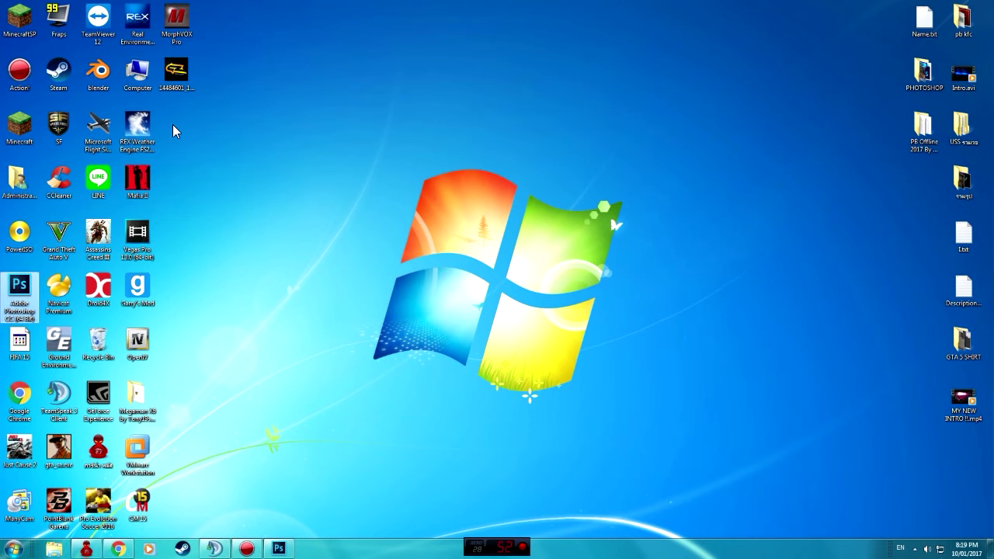
- Restore Photoshop and open the downloaded GZ-GAMING logo JPG from the Desktop
left_click(278, 548)
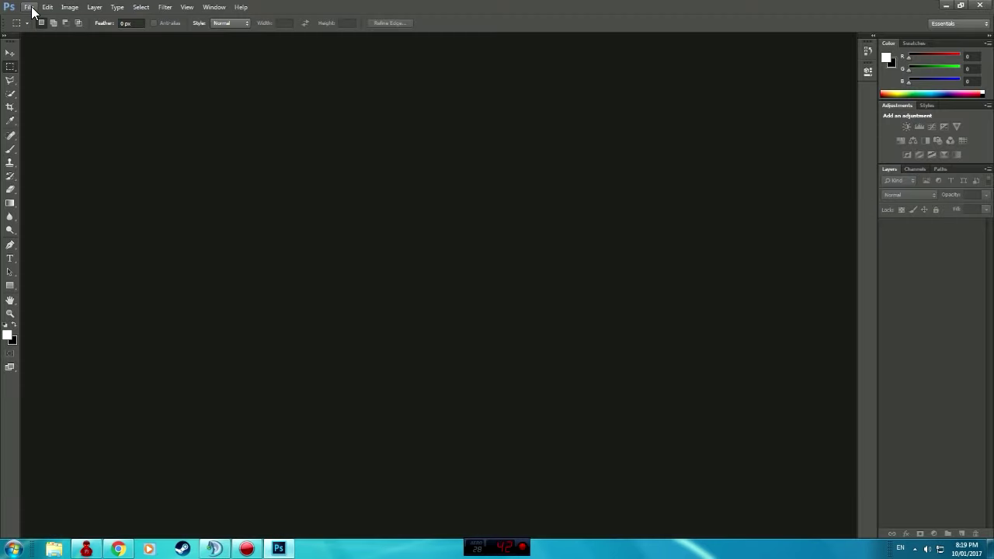
left_click(29, 7)
left_click(36, 27)
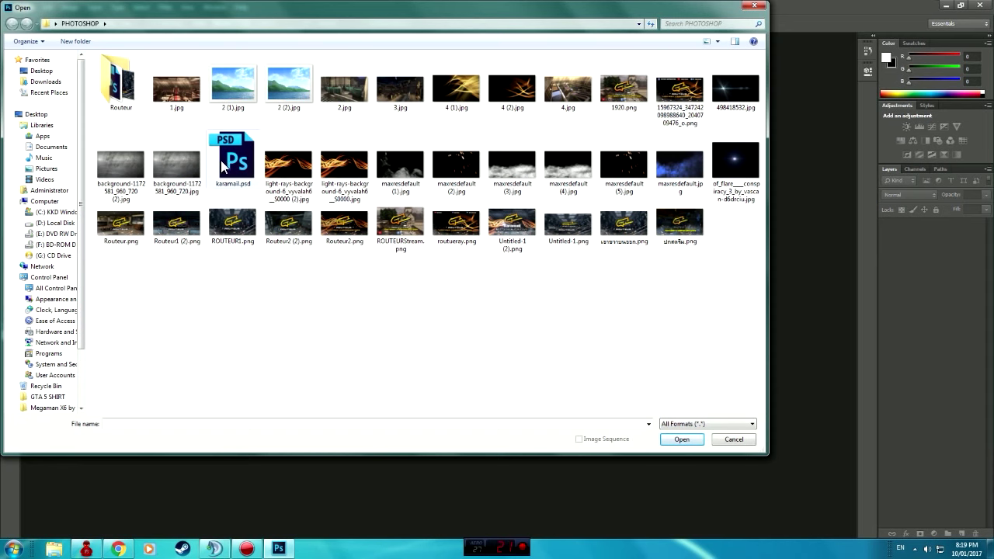
left_click(41, 71)
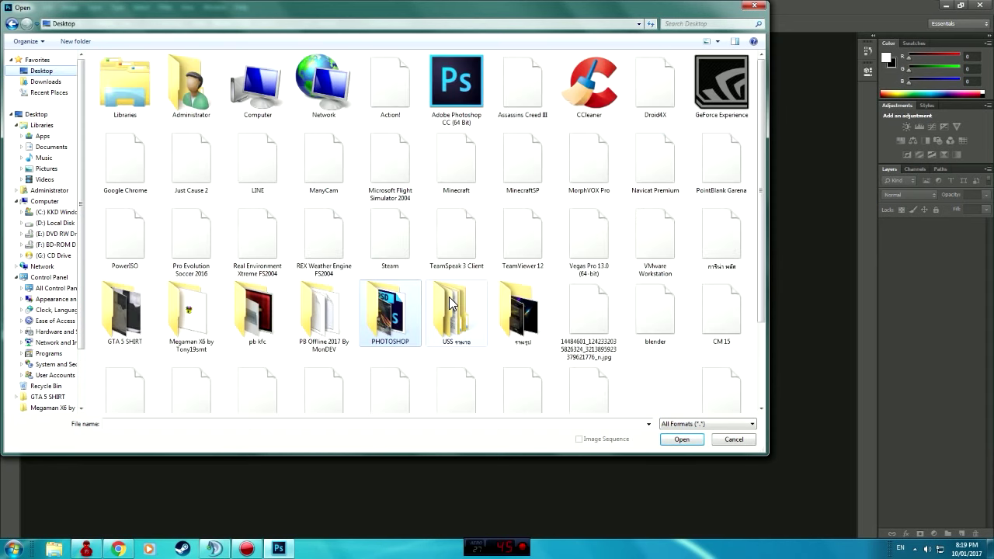
scroll(458, 326, "down", 3)
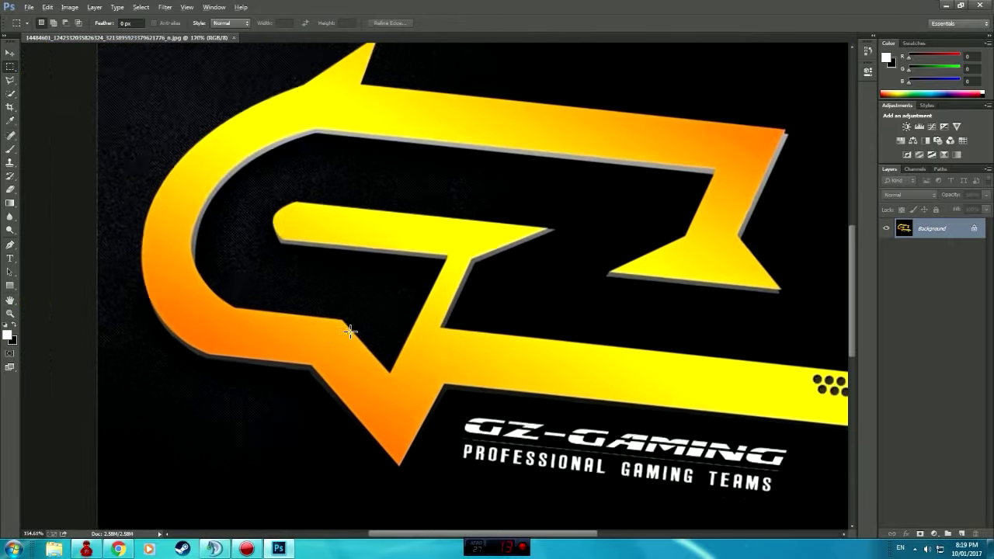
- With the Polygonal Lasso, place the first outline points from the logo's corner up to the arrow tip
scroll(342, 340, "down", 1)
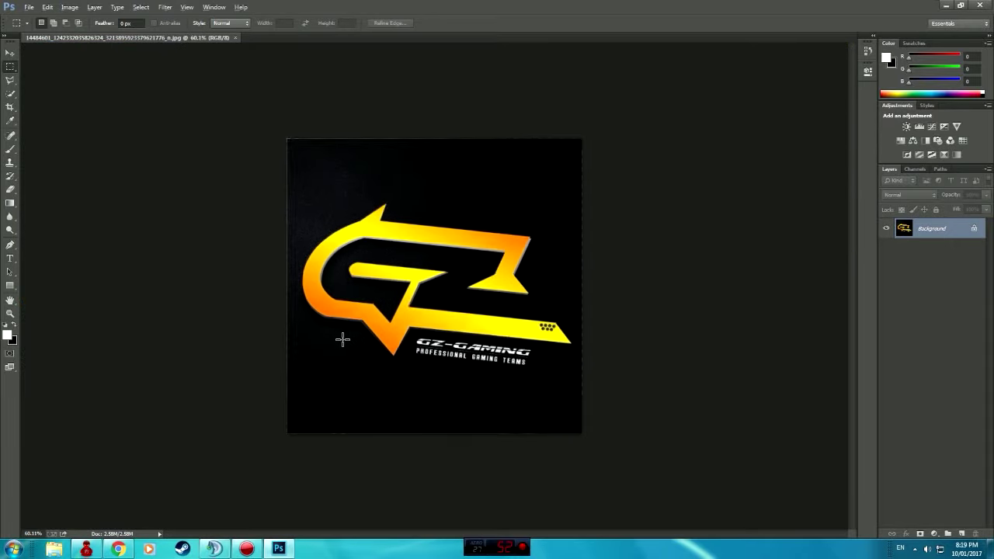
scroll(341, 339, "up", 5)
scroll(219, 215, "down", 2)
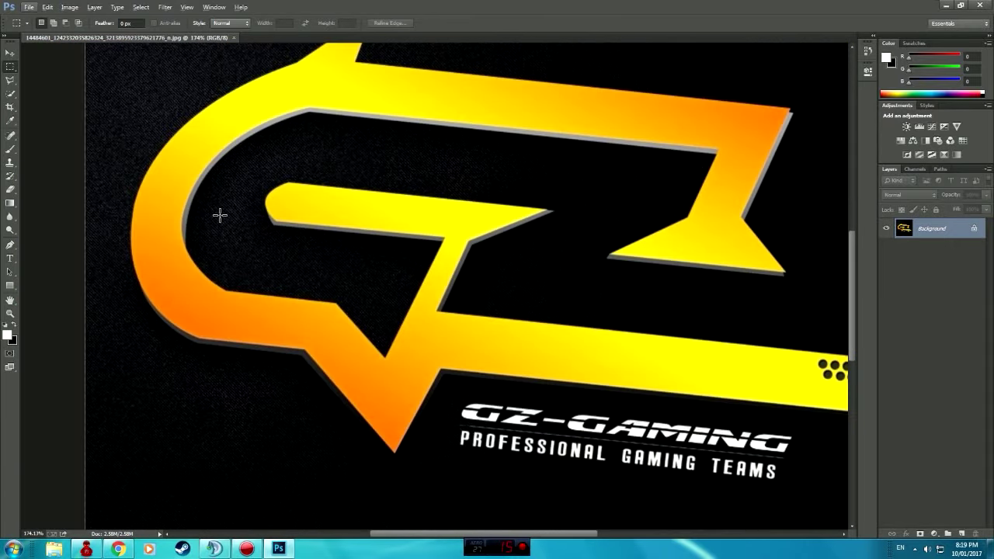
scroll(261, 192, "up", 2)
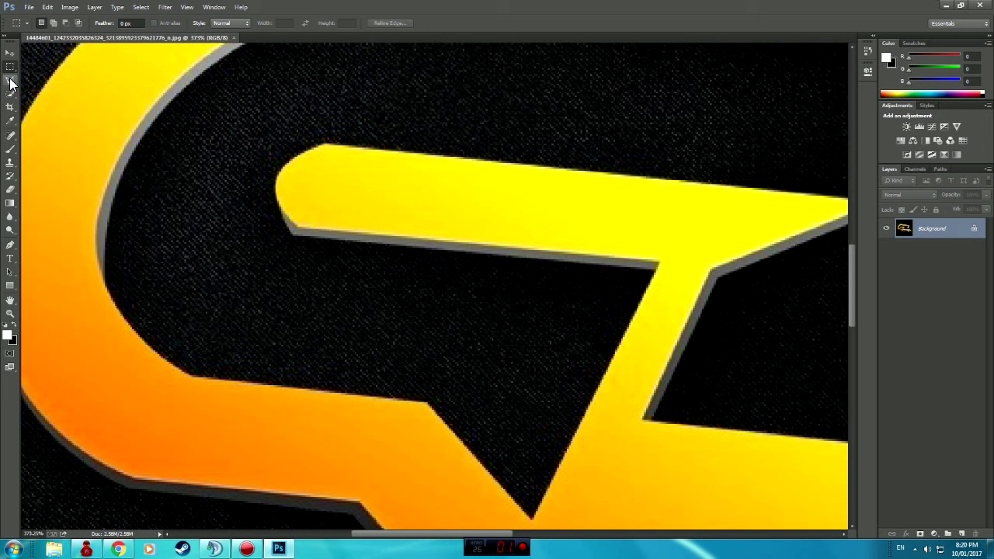
left_click(10, 80)
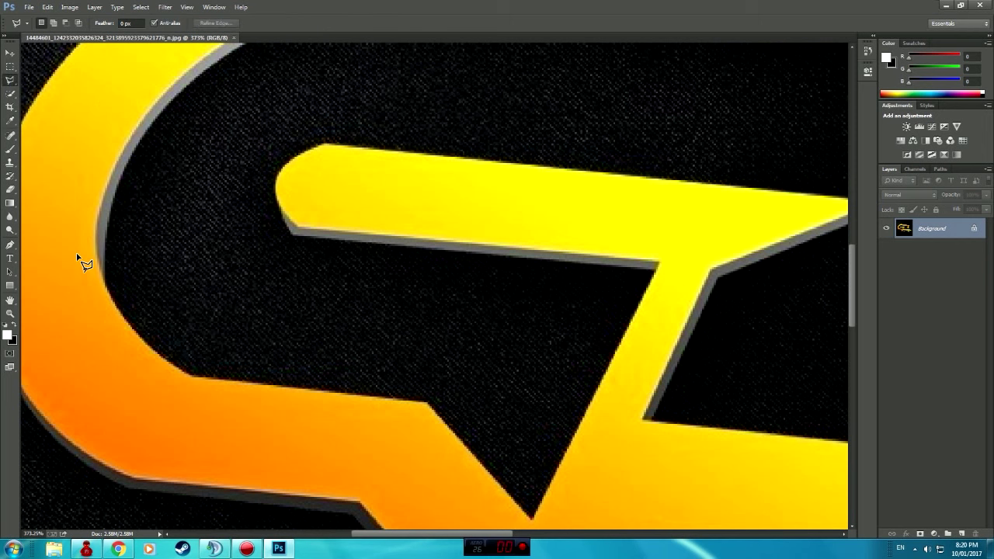
left_click_drag(489, 534, 658, 519)
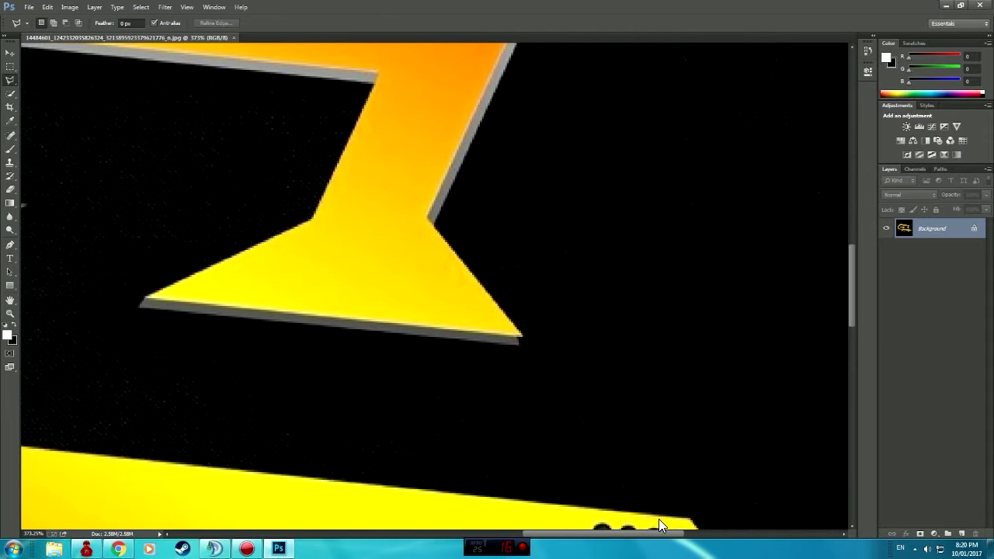
left_click(531, 337)
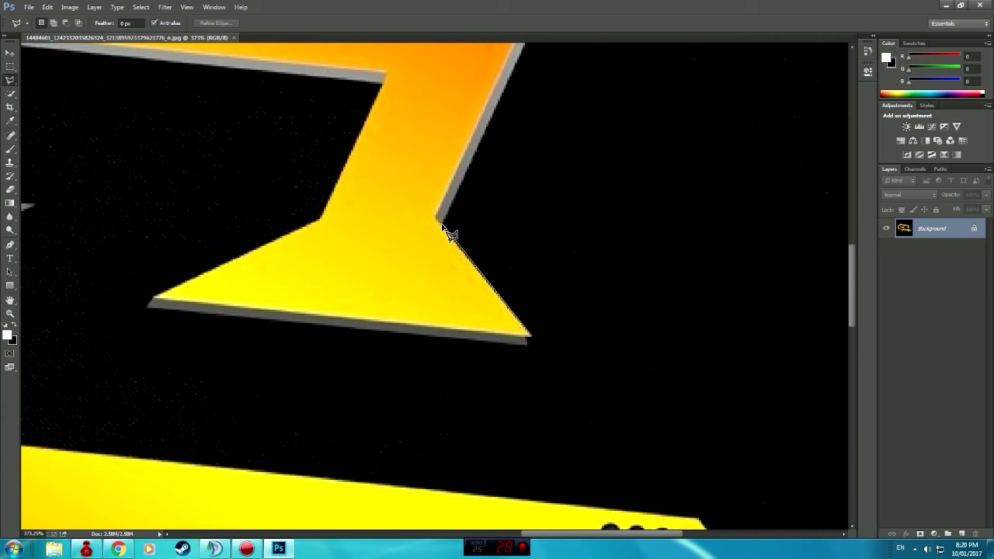
left_click(442, 225)
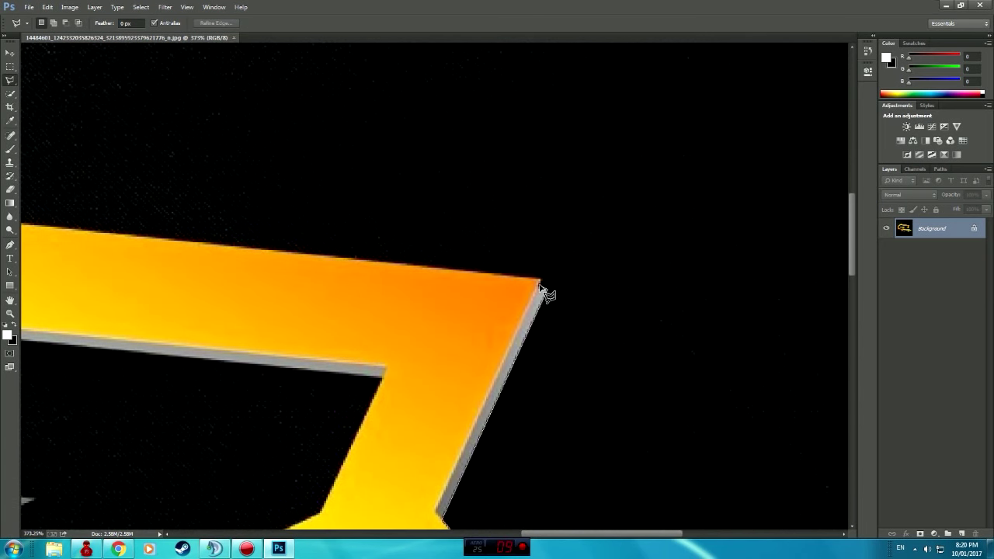
left_click(541, 280)
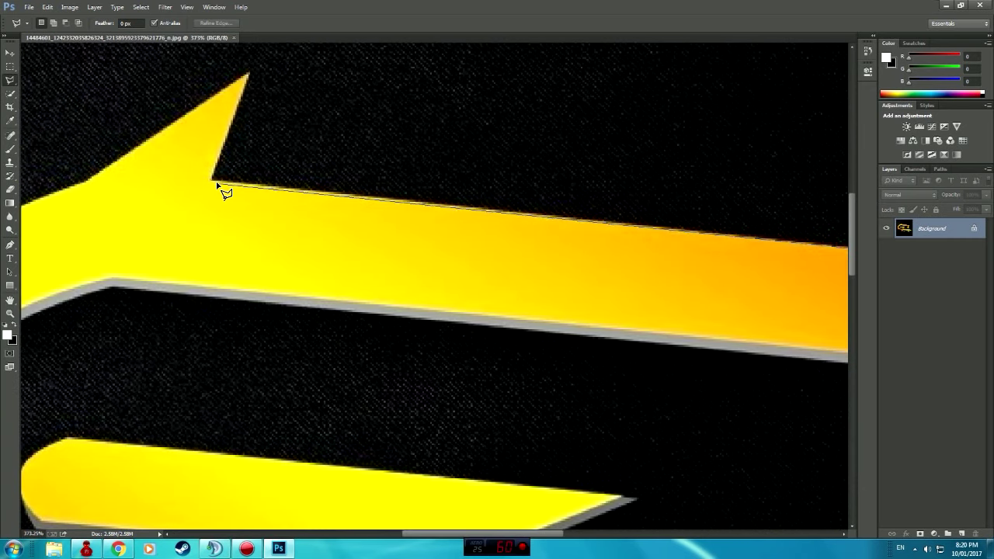
left_click(212, 181)
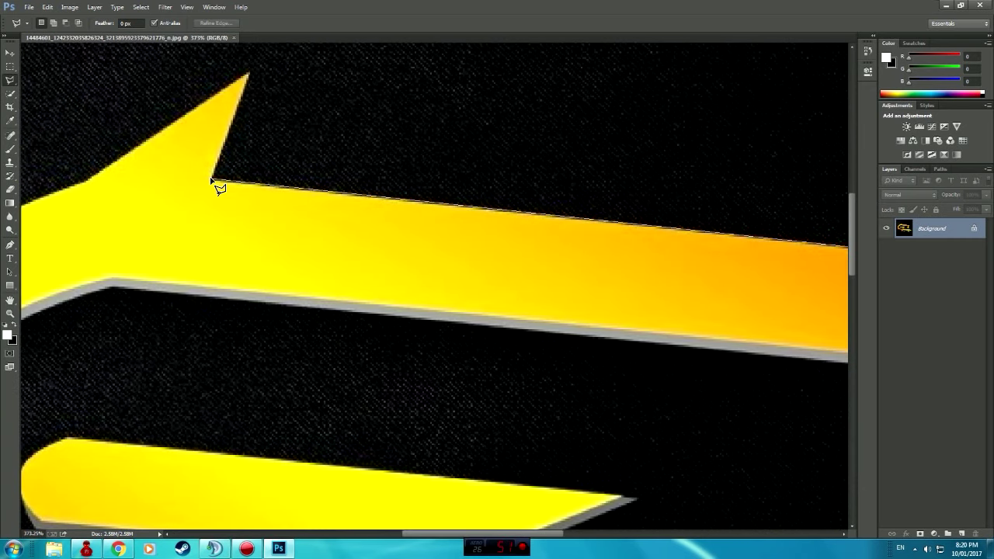
left_click(248, 72)
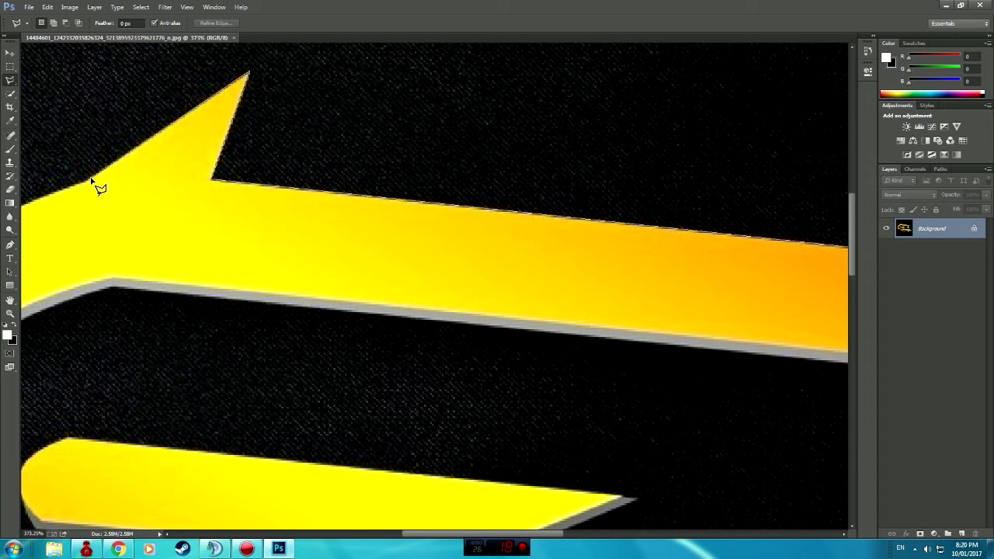
- Pan the view and continue the lasso outline down along the G's orange curve
scroll(99, 187, "left", 3)
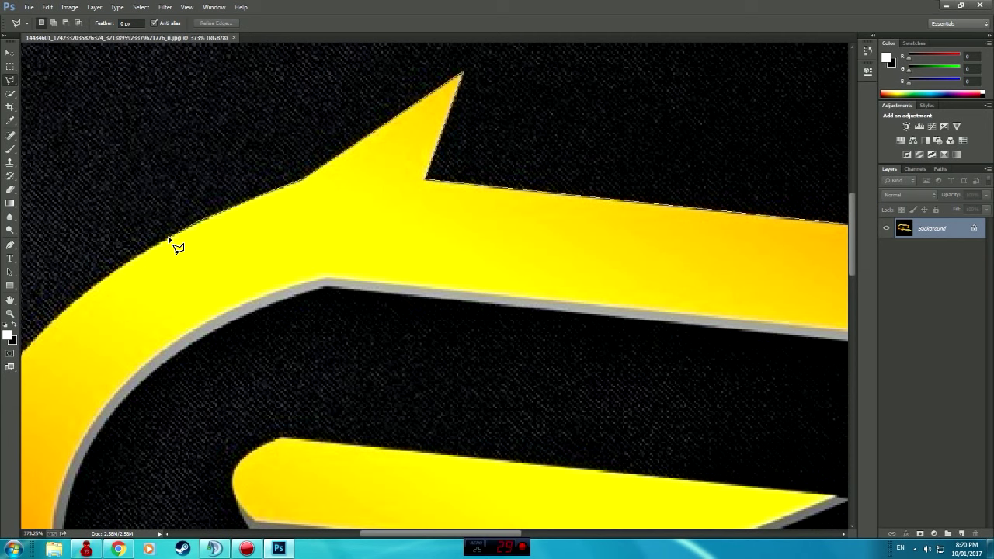
scroll(140, 268, "left", 5)
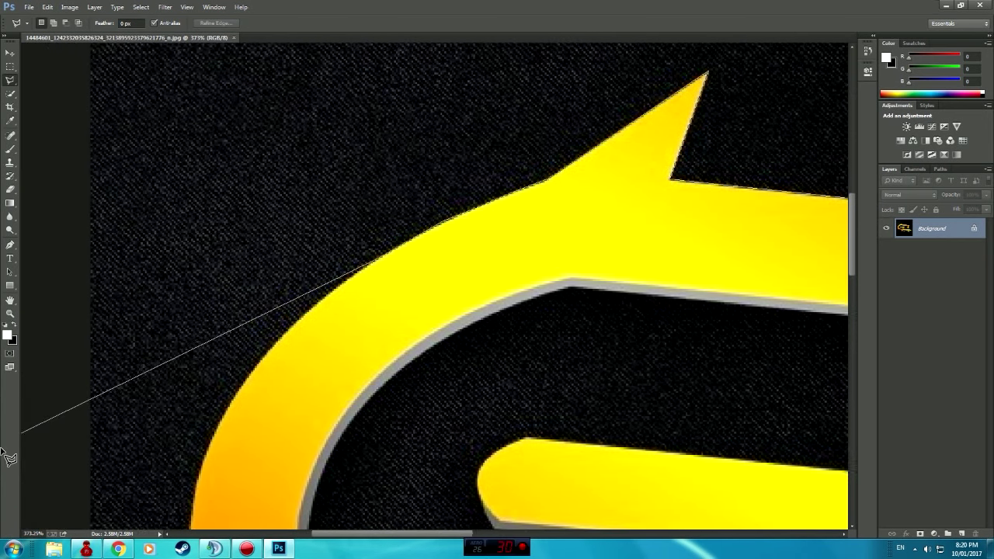
scroll(222, 349, "down", 2)
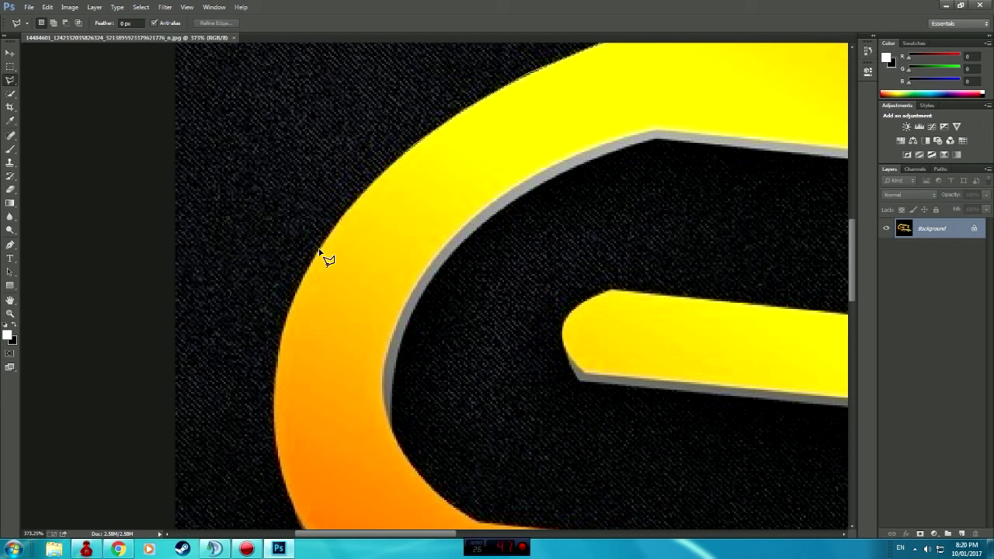
left_click(299, 289)
left_click(276, 446)
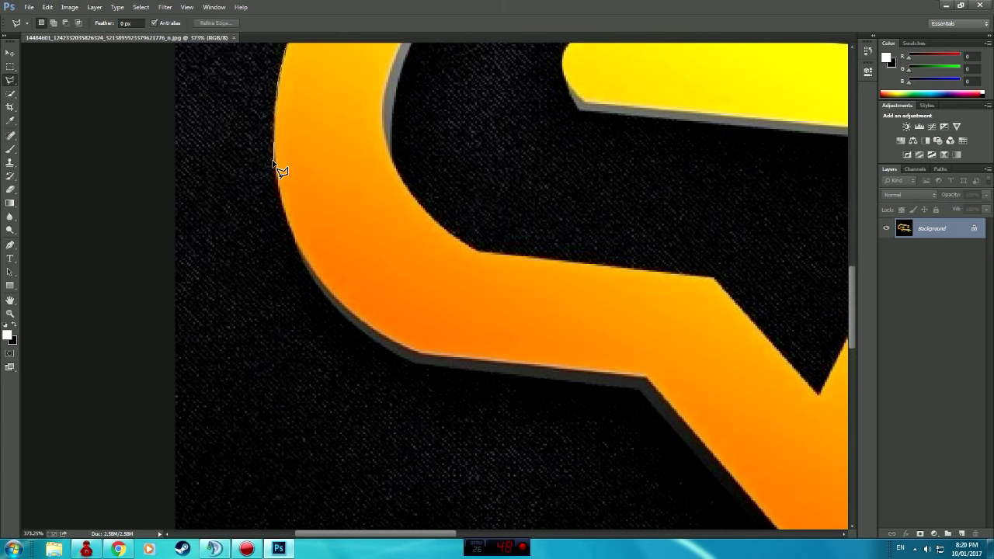
left_click(279, 194)
left_click(284, 221)
- Delete the stray lasso point that jumped off the G's edge
key("BackSpace")
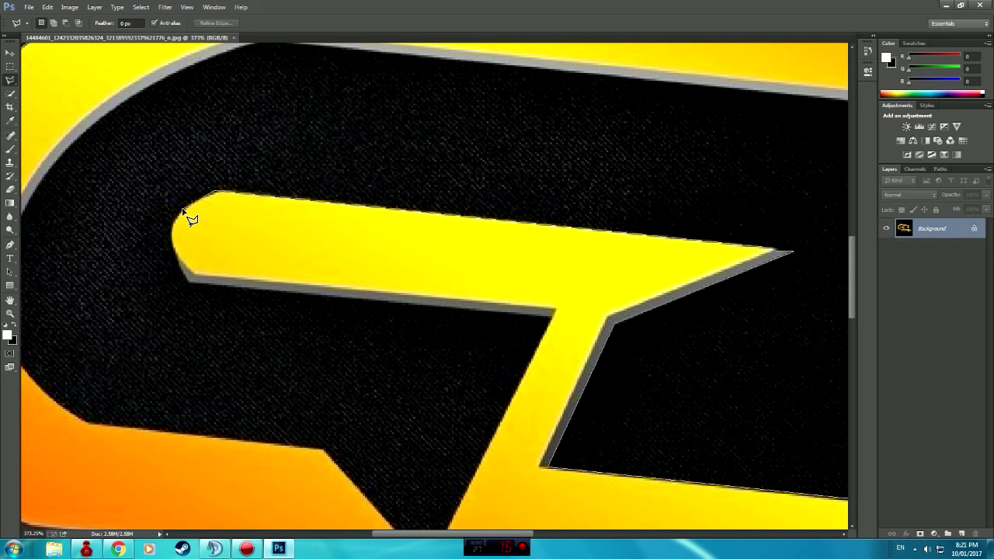
- Trace lasso points along the G's inner bar and its inner curve
left_click(186, 282)
left_click(552, 315)
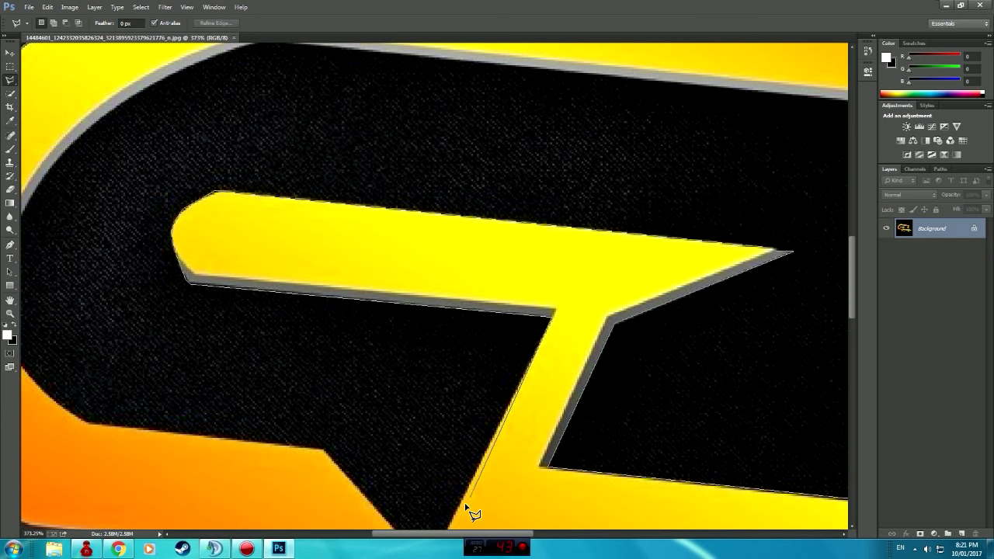
left_click(429, 424)
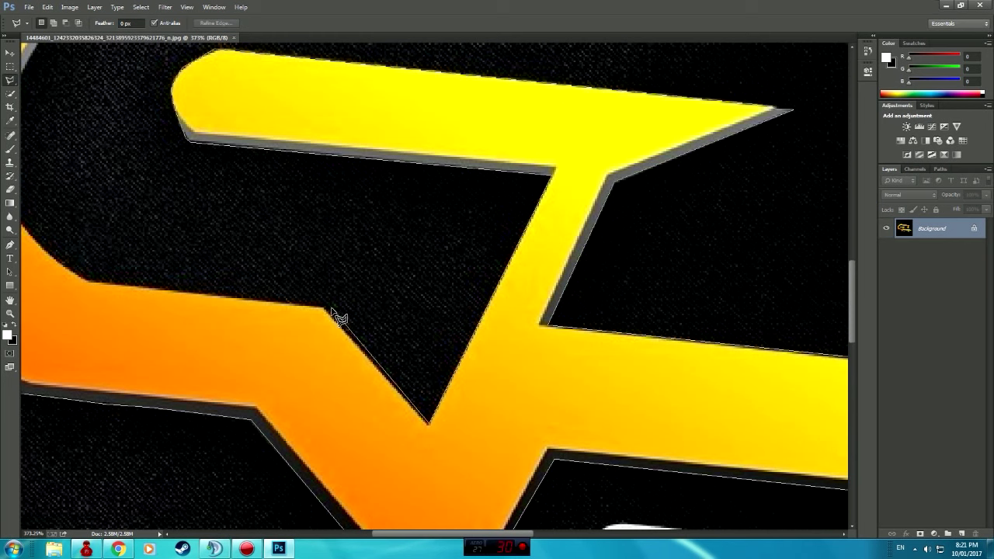
left_click(323, 307)
left_click(82, 280)
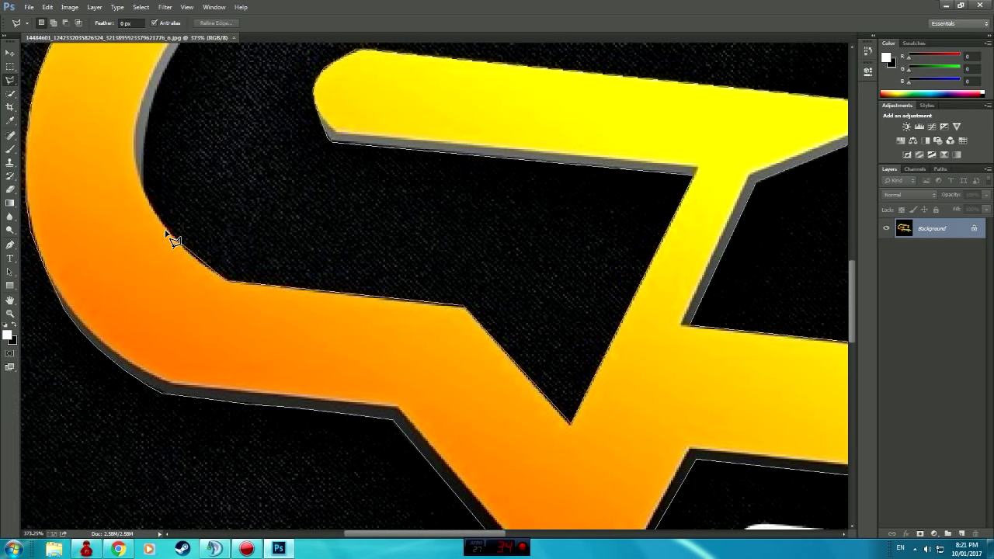
left_click(166, 230)
left_click(145, 191)
- Continue the outline over the top corner and Z's corners, then close it into a selection
scroll(155, 122, "up", 2)
scroll(194, 200, "up", 2)
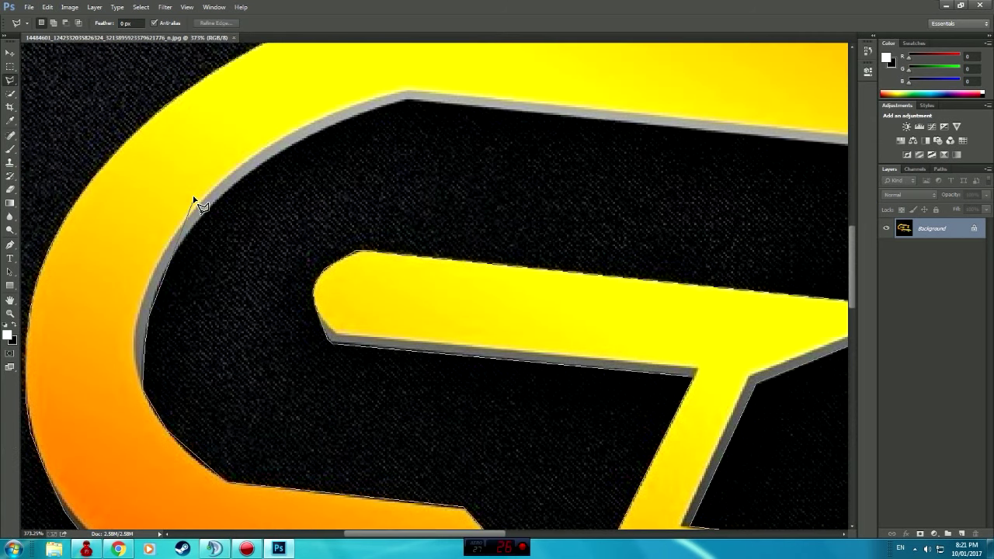
left_click(182, 237)
left_click(289, 146)
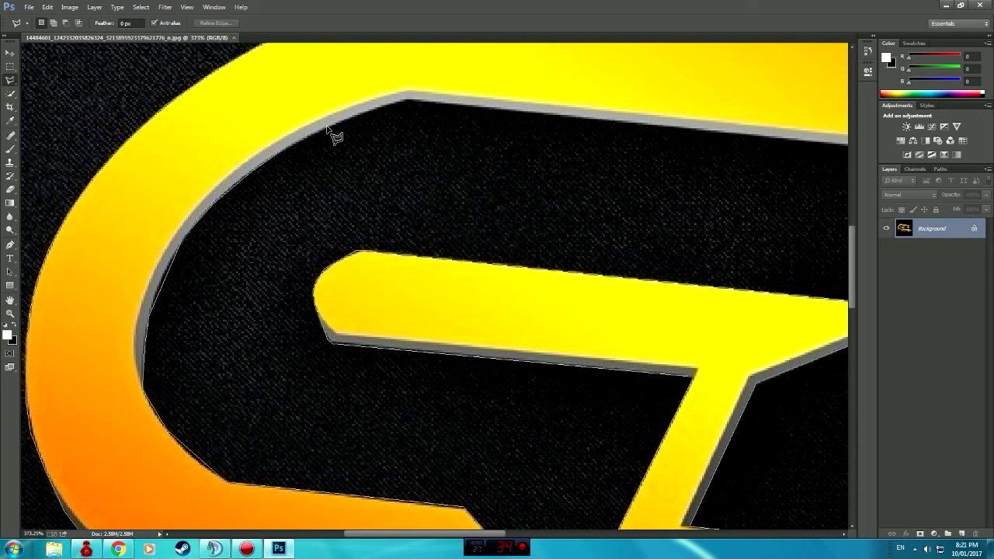
left_click(404, 101)
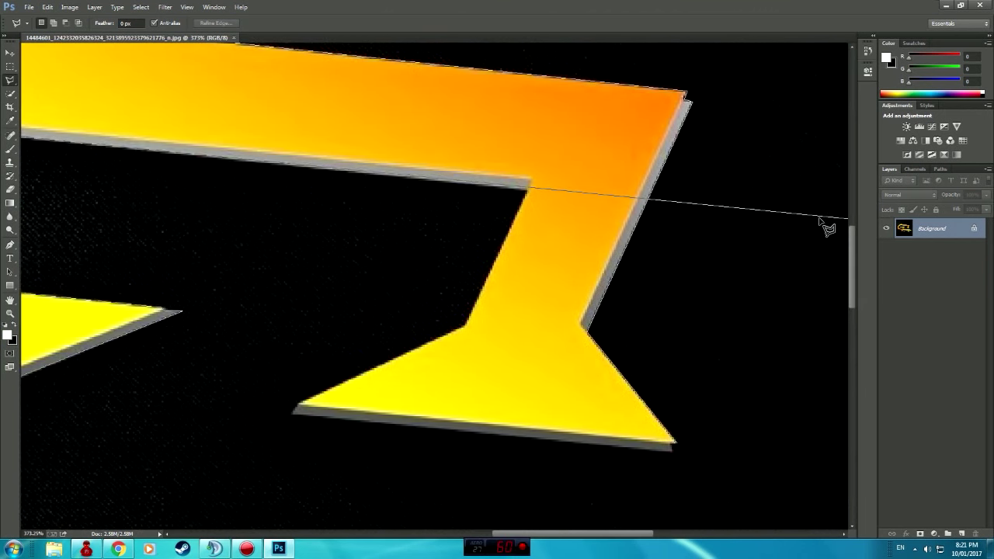
left_click(528, 193)
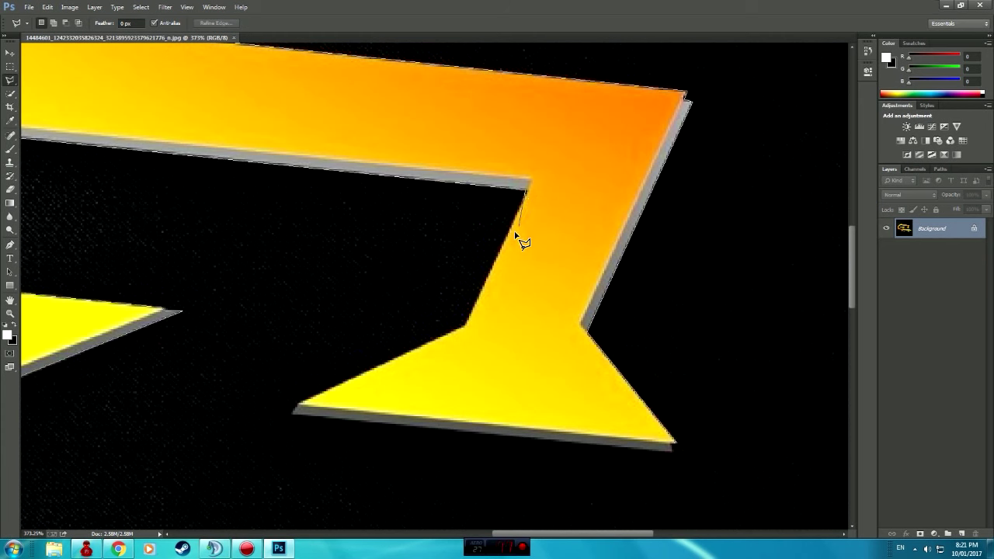
left_click(466, 325)
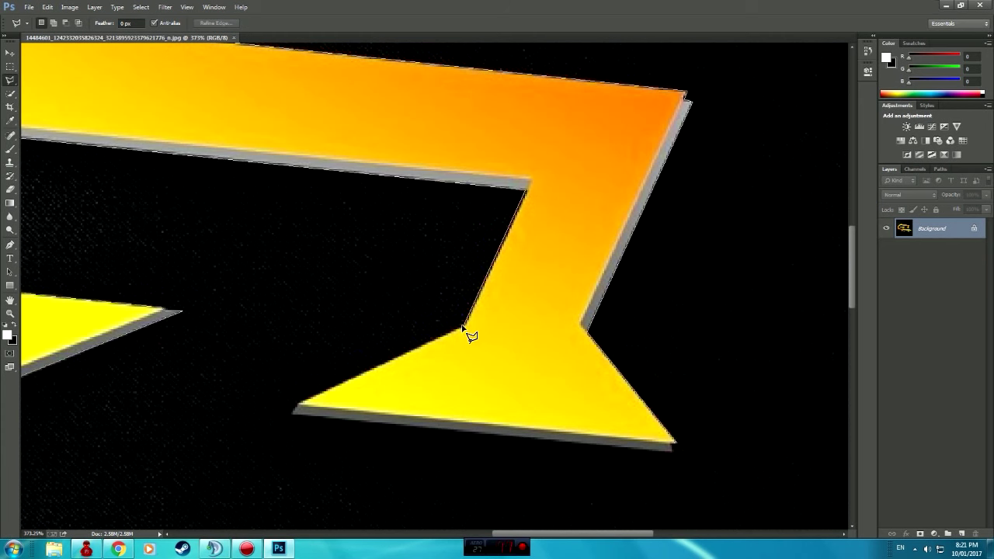
left_click(296, 405)
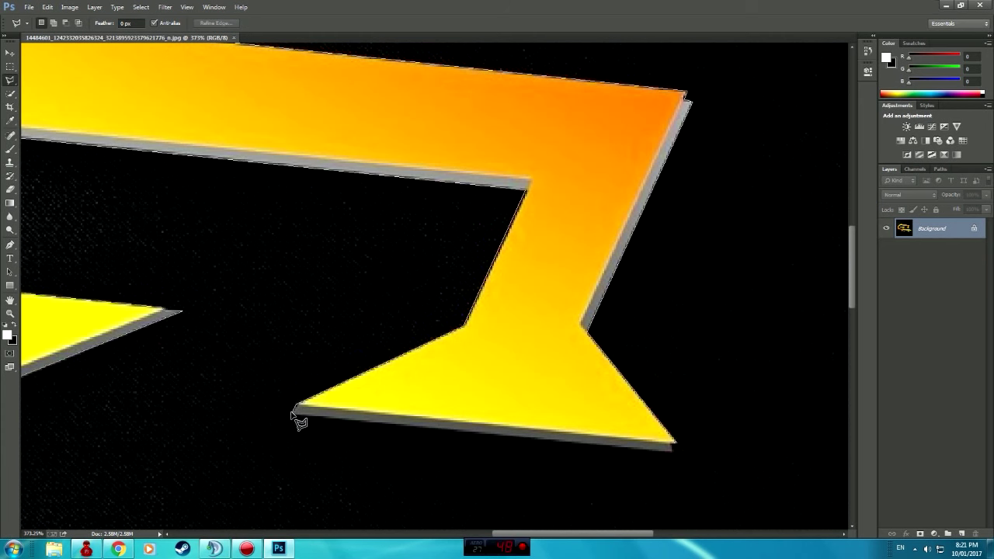
left_click(674, 446)
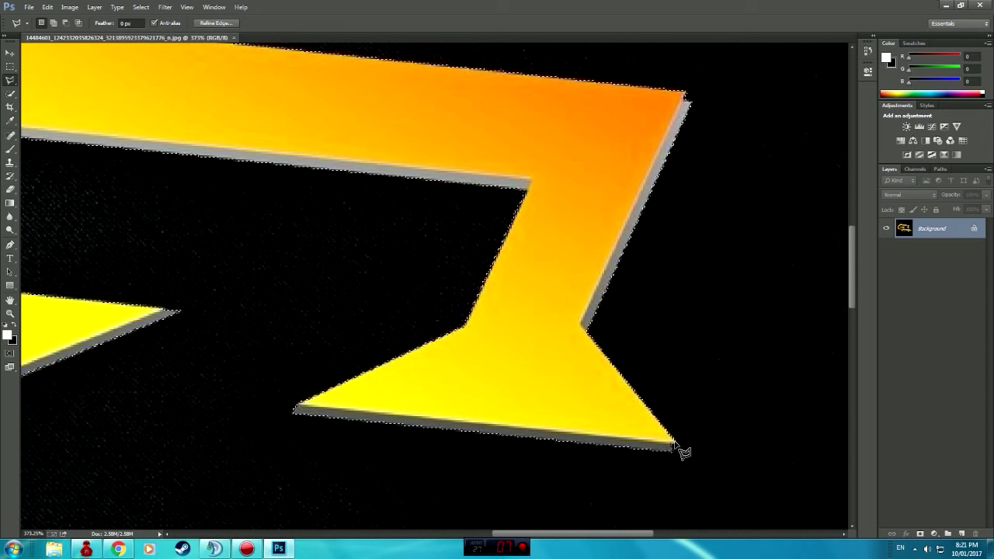
- With the Move Tool, zoom out and drag the selected GZ logo up and left
left_click(12, 58)
scroll(248, 148, "down", 5)
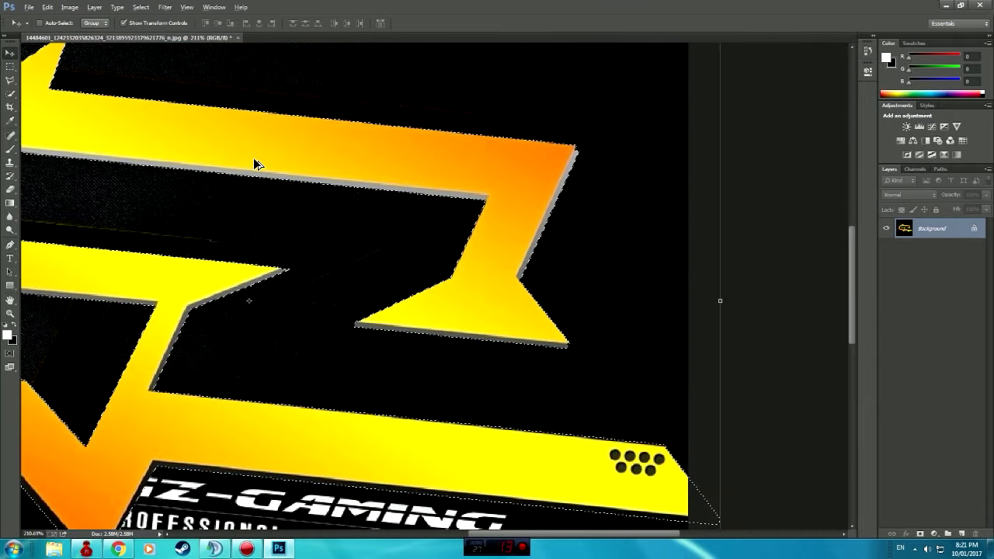
scroll(256, 164, "down", 3)
scroll(251, 162, "down", 3)
scroll(244, 160, "down", 2)
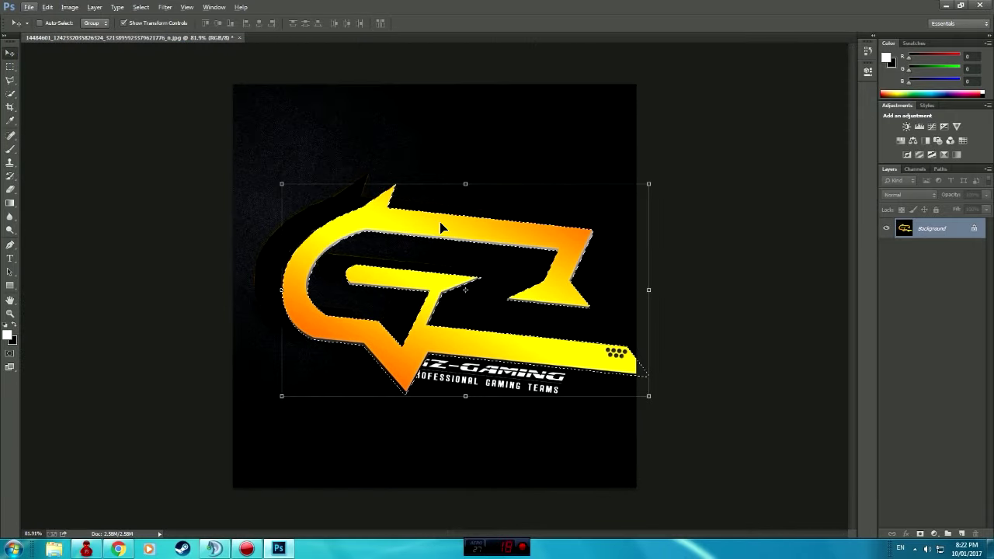
mouse_move(441, 228)
left_mouse_down()
mouse_move(433, 184)
mouse_move(392, 169)
left_mouse_up()
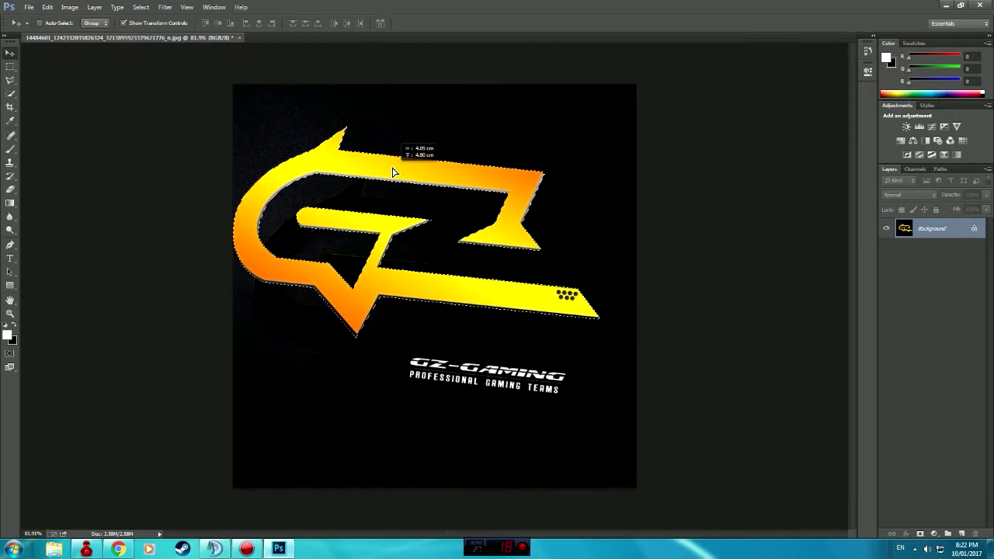
- Create a new 1280×768 transparent document
left_click(28, 11)
left_click(34, 21)
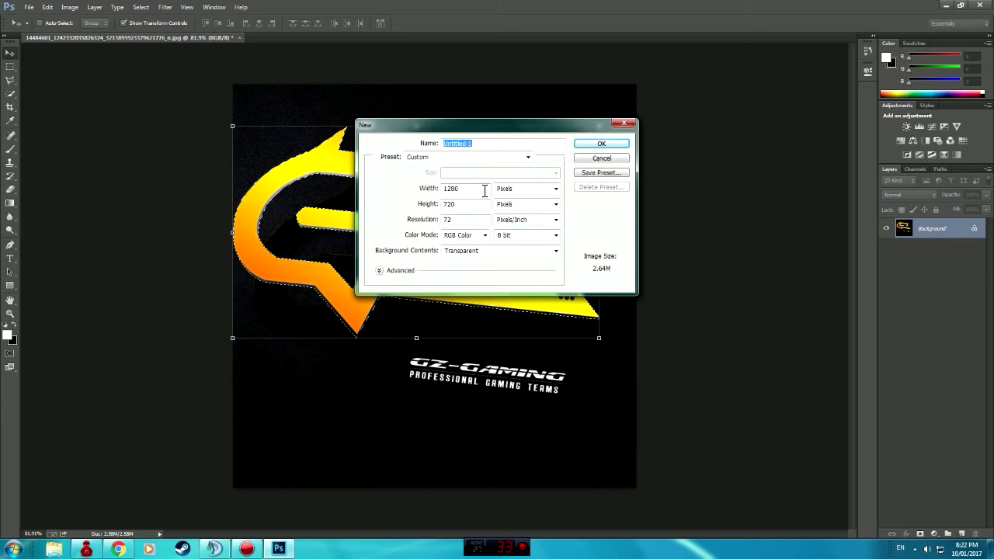
left_click(471, 206)
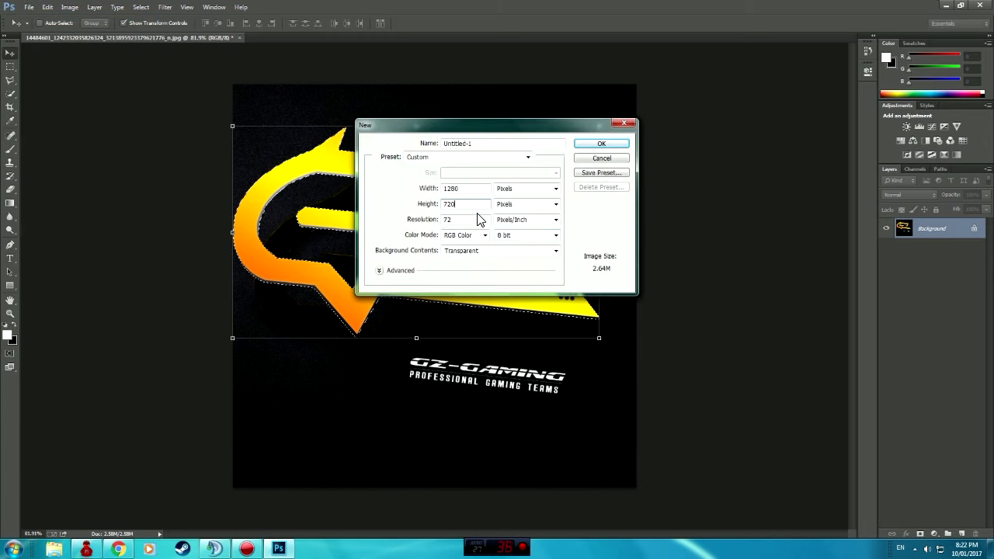
key("BackSpace")
type("6")
key("BackSpace")
key("BackSpace")
type("68")
left_click(599, 144)
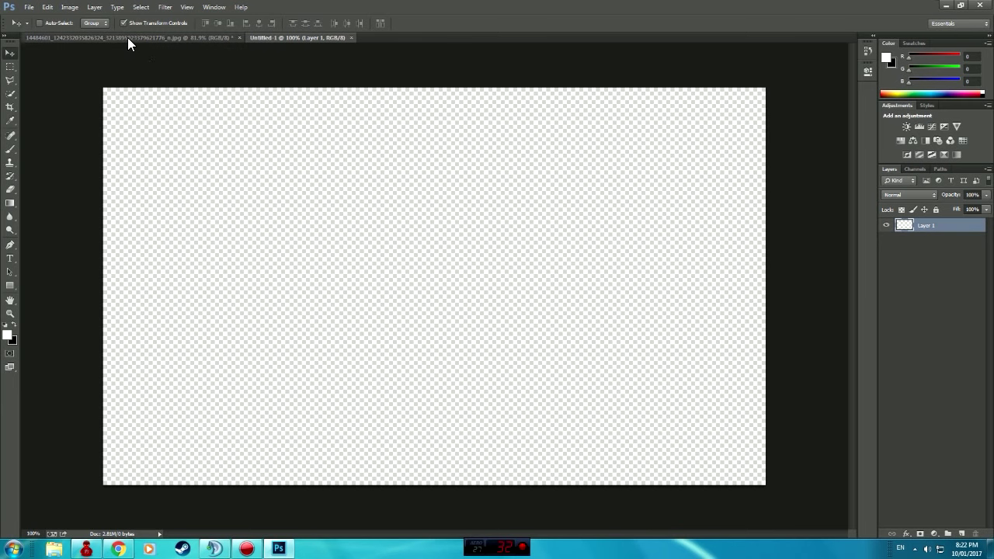
- Drag the selected logo into Untitled-1 and close the original JPG without saving
left_click_drag(128, 37, 121, 65)
mouse_move(206, 144)
left_mouse_down()
mouse_move(520, 206)
mouse_move(497, 243)
left_mouse_up()
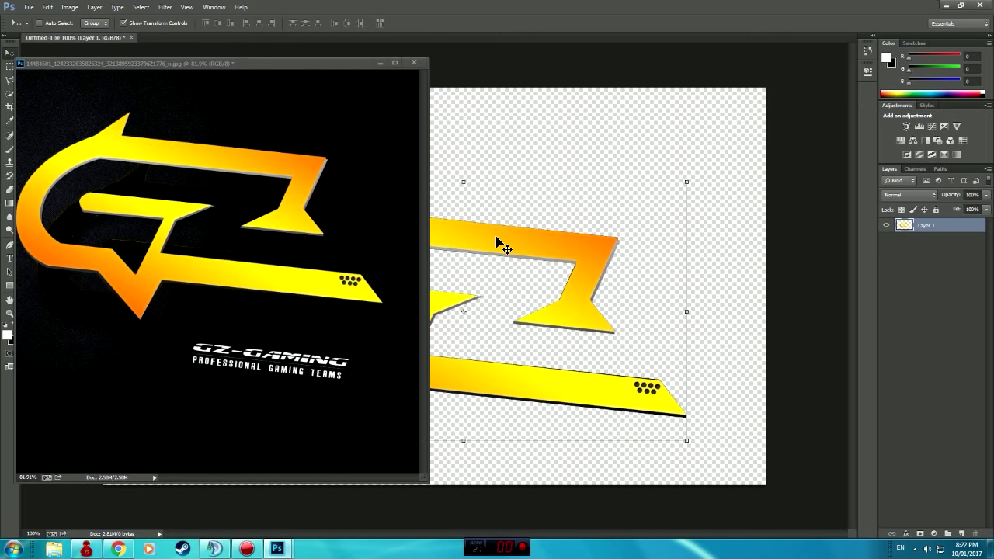
left_click(413, 62)
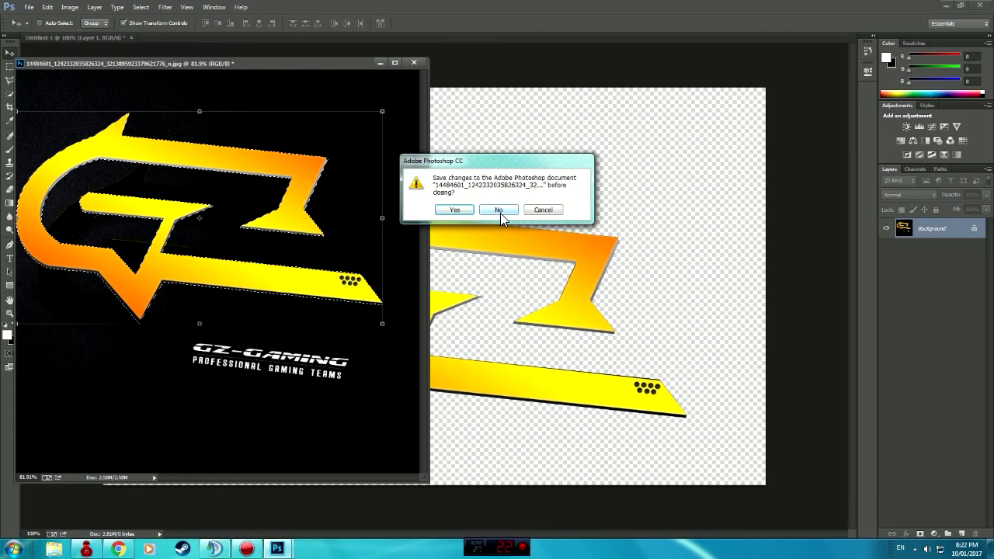
left_click(499, 210)
left_click_drag(524, 256, 510, 199)
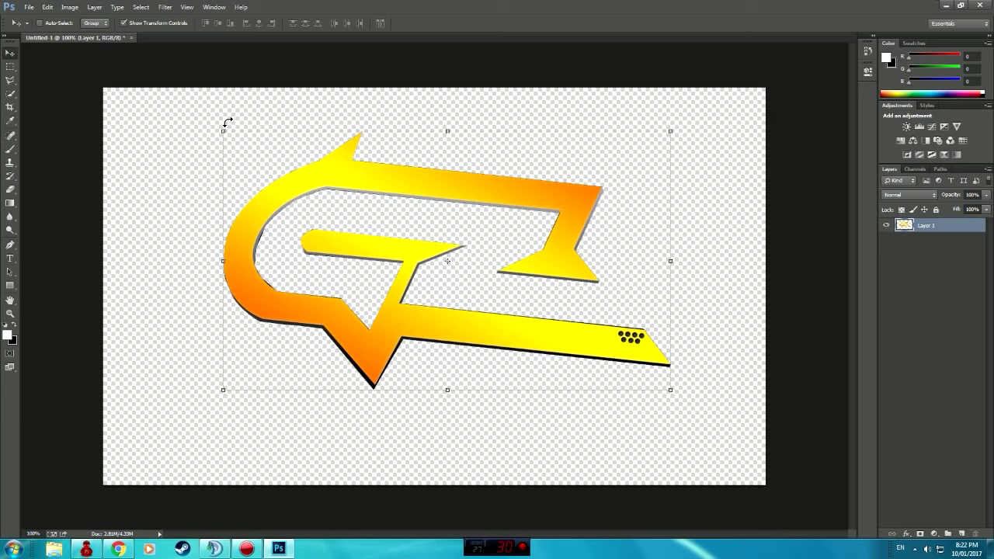
- Move the GZ logo up and left on the canvas, discarding the trial scale and rotation
mouse_move(224, 130)
left_mouse_down()
mouse_move(247, 168)
mouse_move(281, 183)
left_mouse_up()
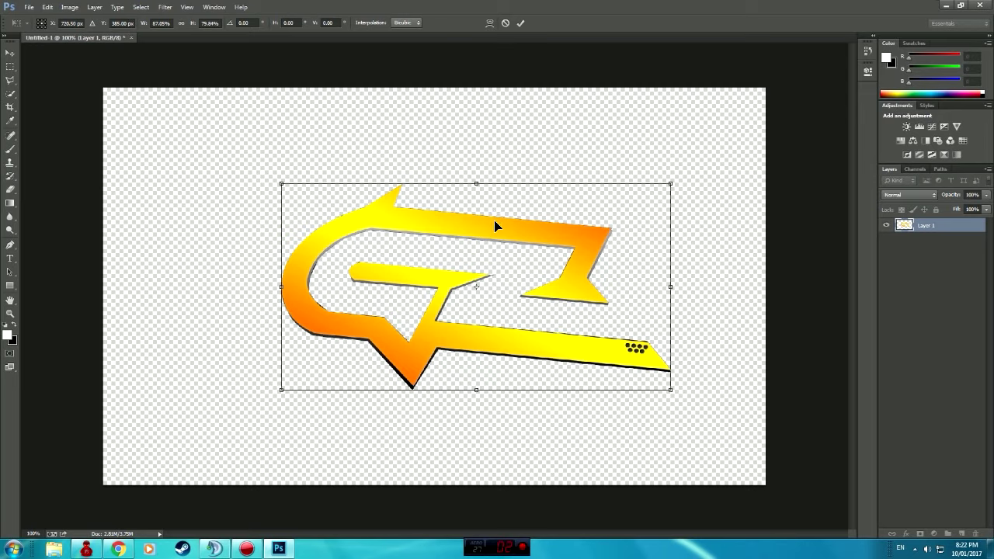
left_click_drag(495, 225, 460, 225)
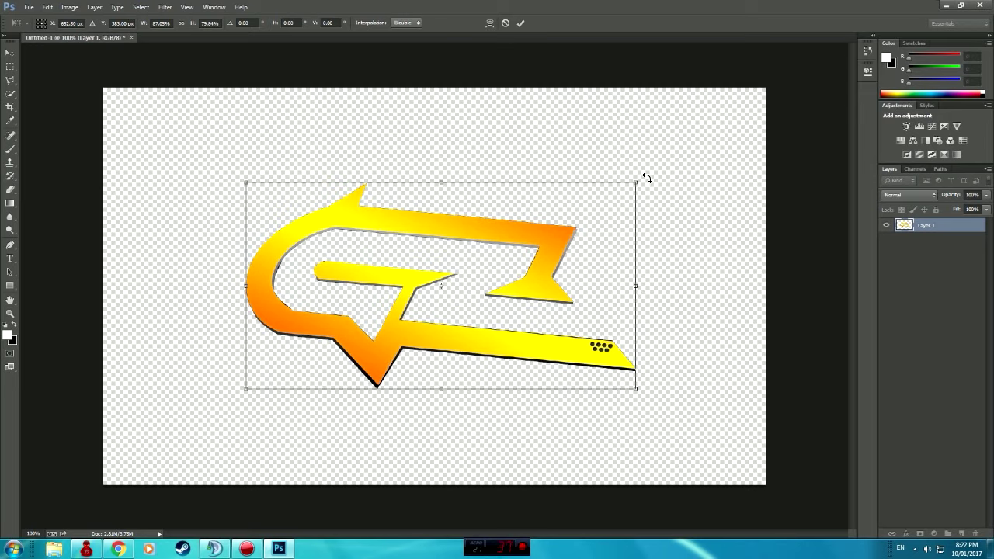
mouse_move(646, 178)
left_mouse_down()
mouse_move(589, 190)
mouse_move(577, 205)
left_mouse_up()
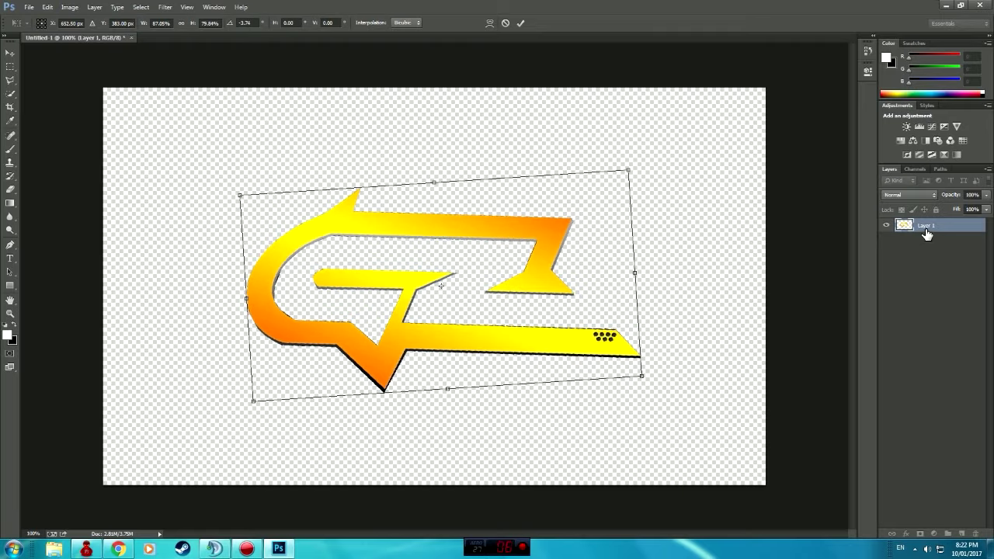
key("Escape")
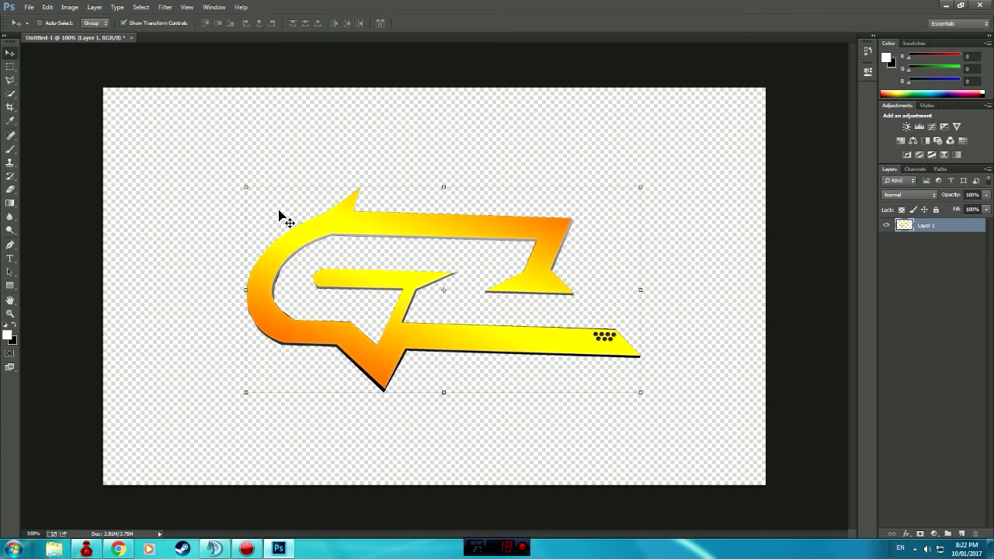
left_click(644, 275)
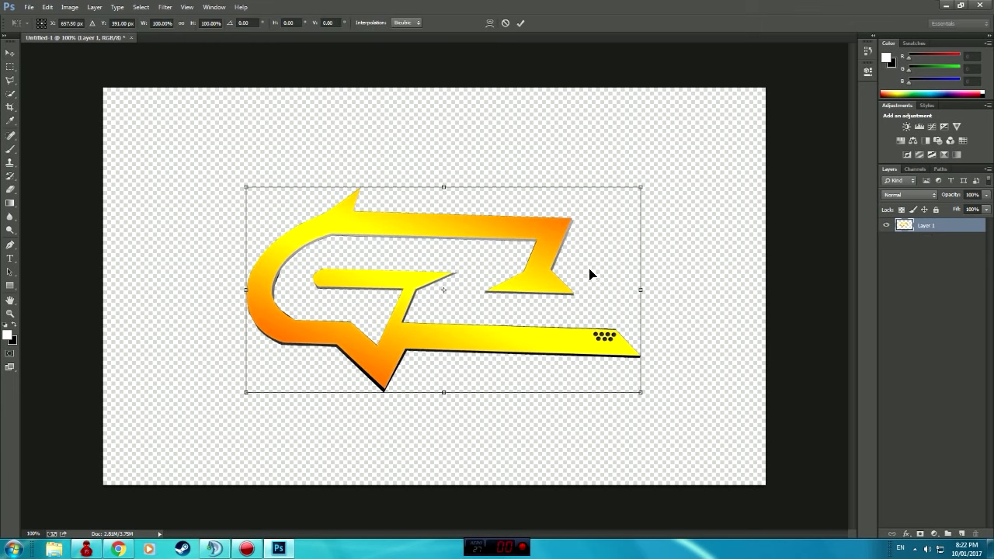
mouse_move(604, 268)
left_mouse_down()
mouse_move(590, 239)
mouse_move(550, 257)
mouse_move(555, 233)
mouse_move(471, 233)
left_mouse_up()
key("Return")
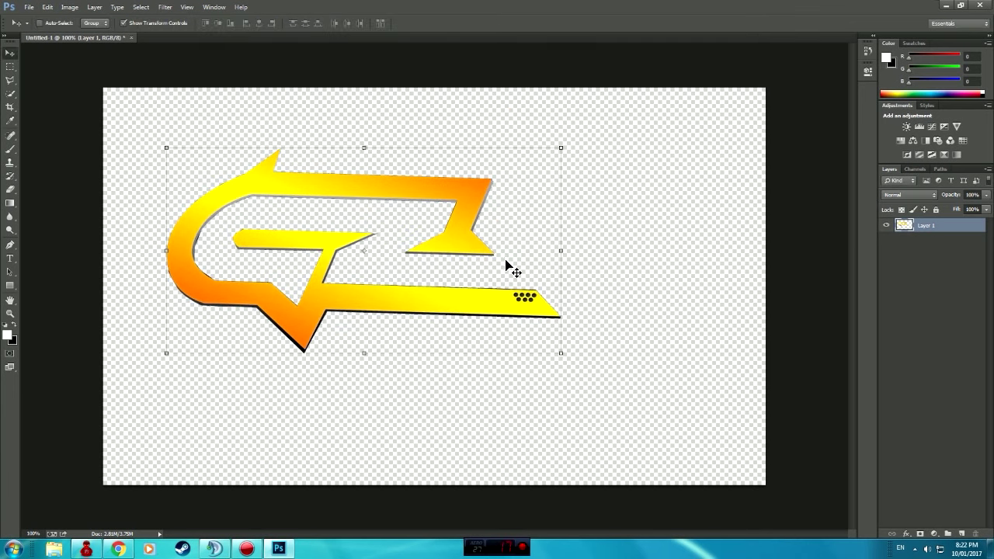
- In Layer 1's Blending Options, add Bevel & Emboss with anti-aliasing and a raised Soften value
right_click(937, 226)
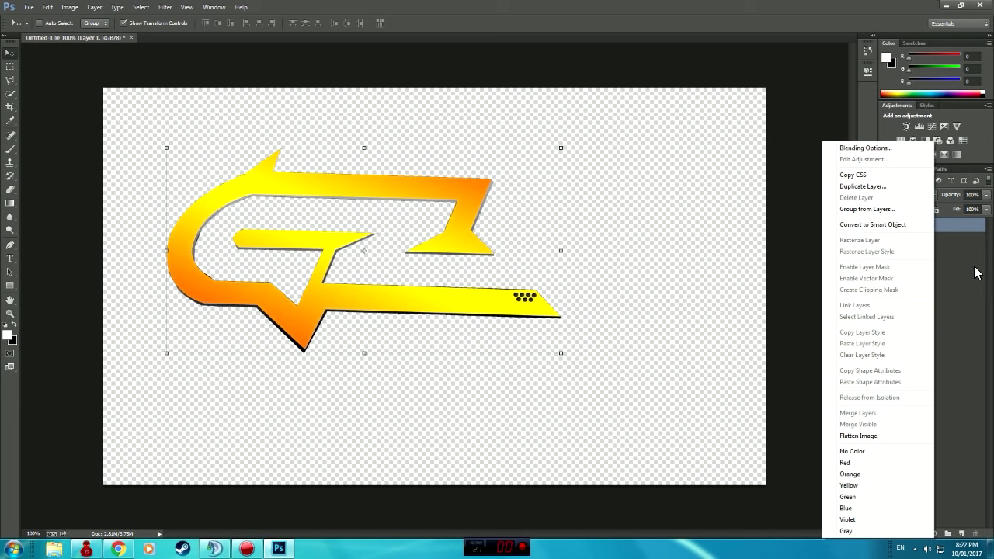
left_click(930, 230)
right_click(924, 227)
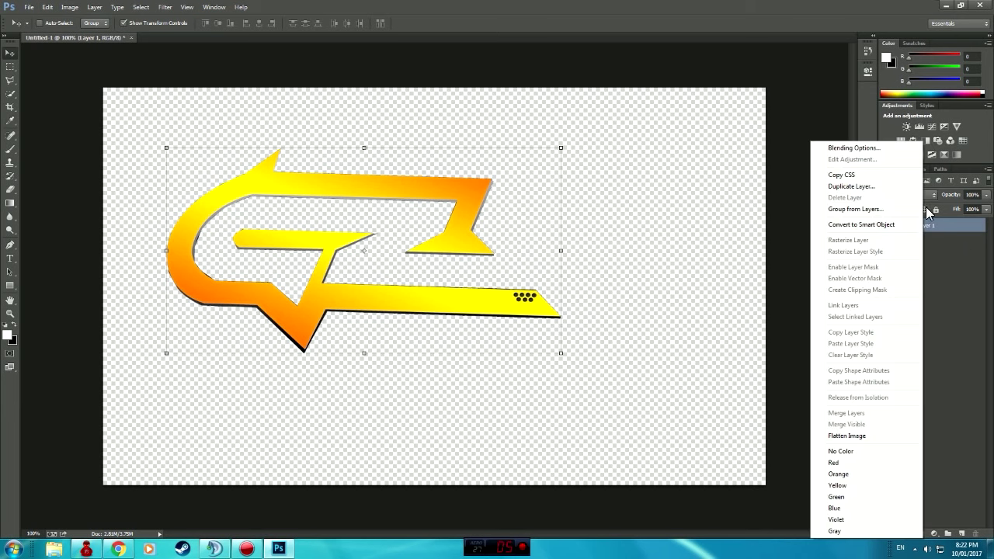
left_click(854, 148)
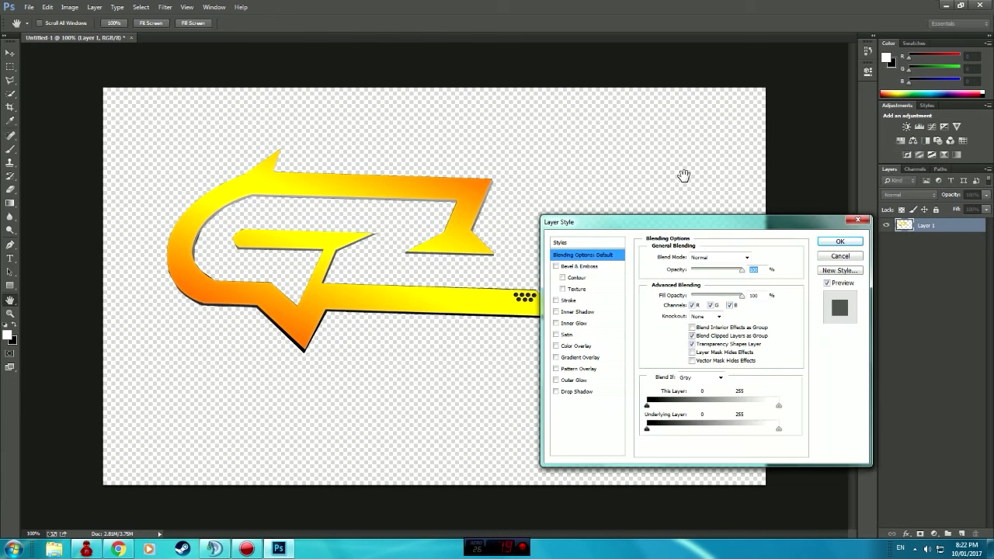
left_click(556, 267)
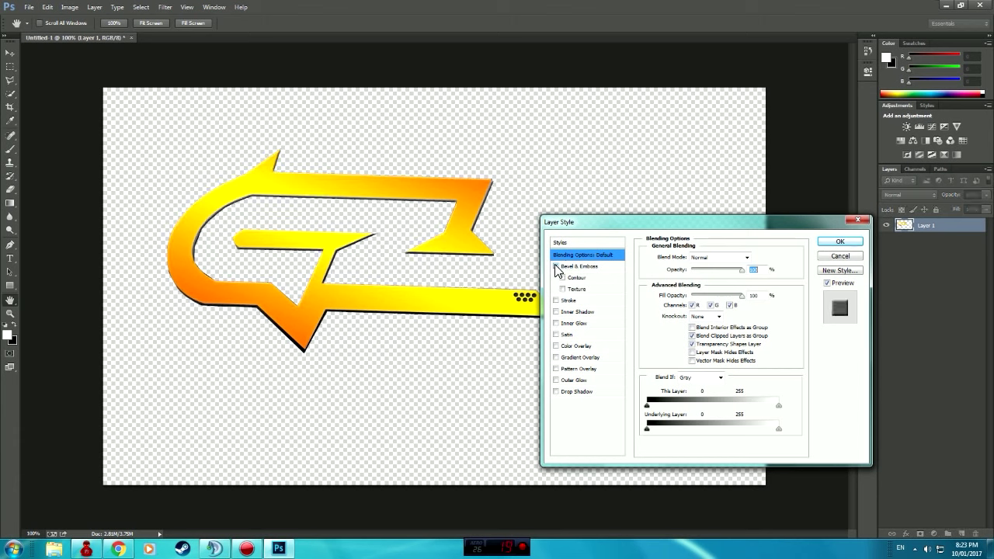
left_click(565, 267)
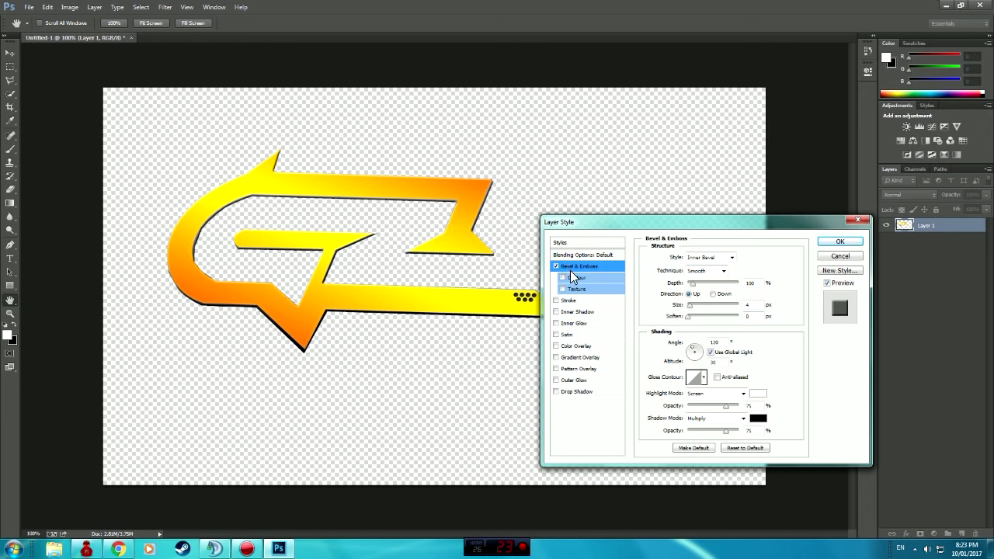
left_click(717, 377)
left_click_drag(688, 317, 723, 314)
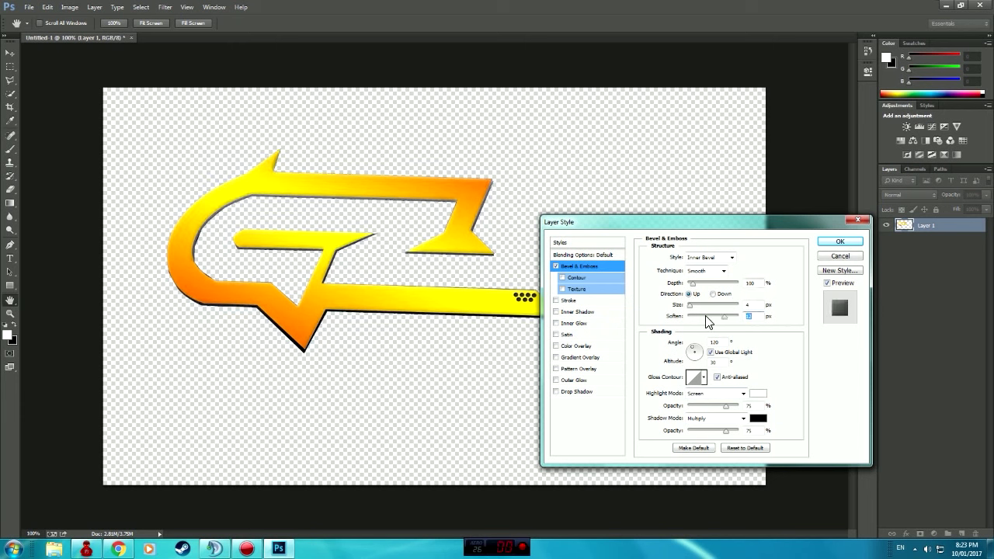
left_click_drag(707, 322, 736, 326)
left_click_drag(734, 327, 723, 323)
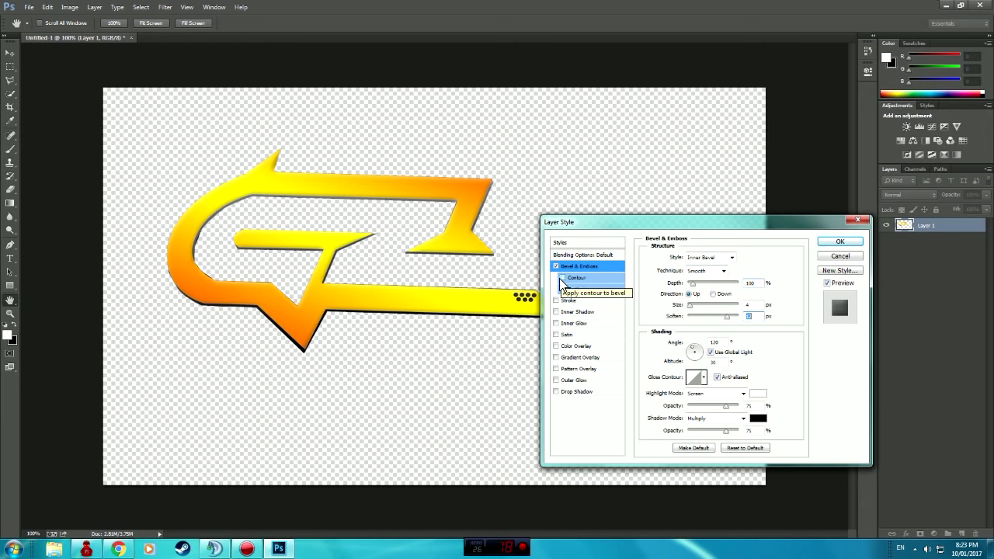
- Enable the bevel Contour and add a thicker black Stroke outline
left_click(562, 278)
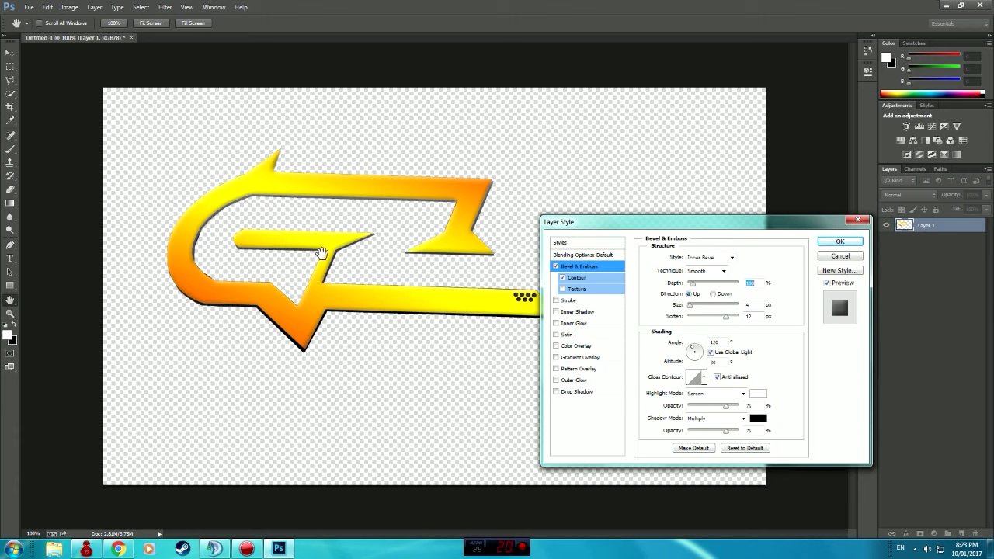
left_click(579, 285)
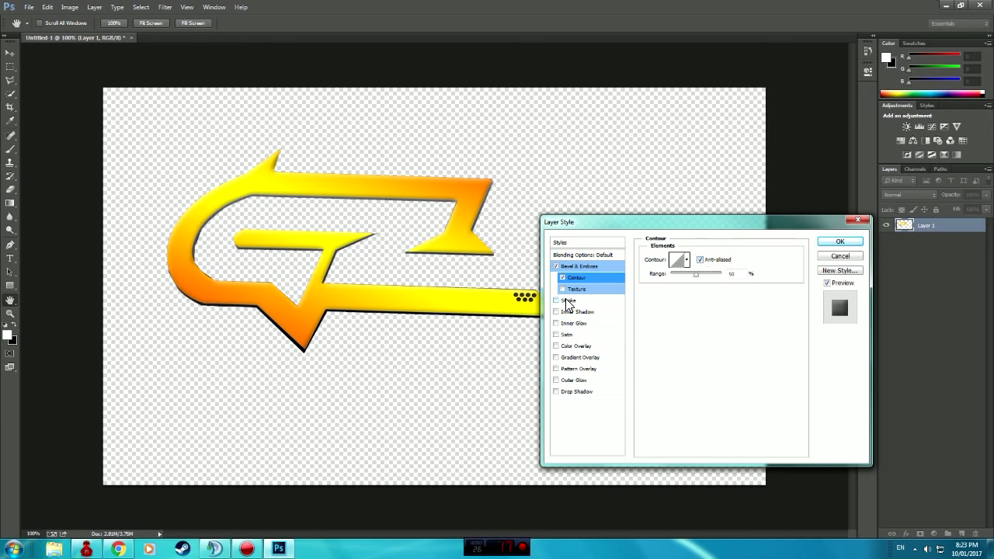
left_click(566, 301)
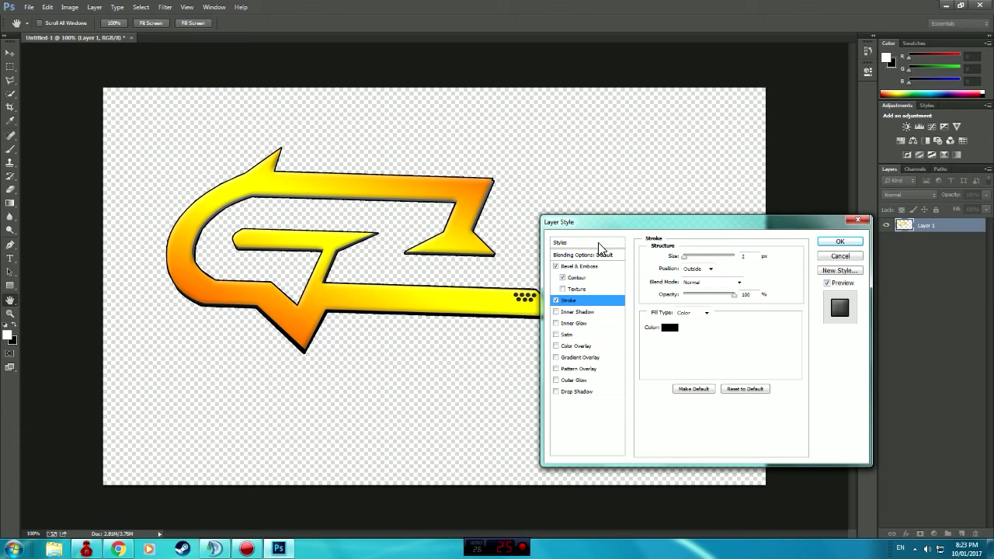
left_click_drag(685, 258, 683, 263)
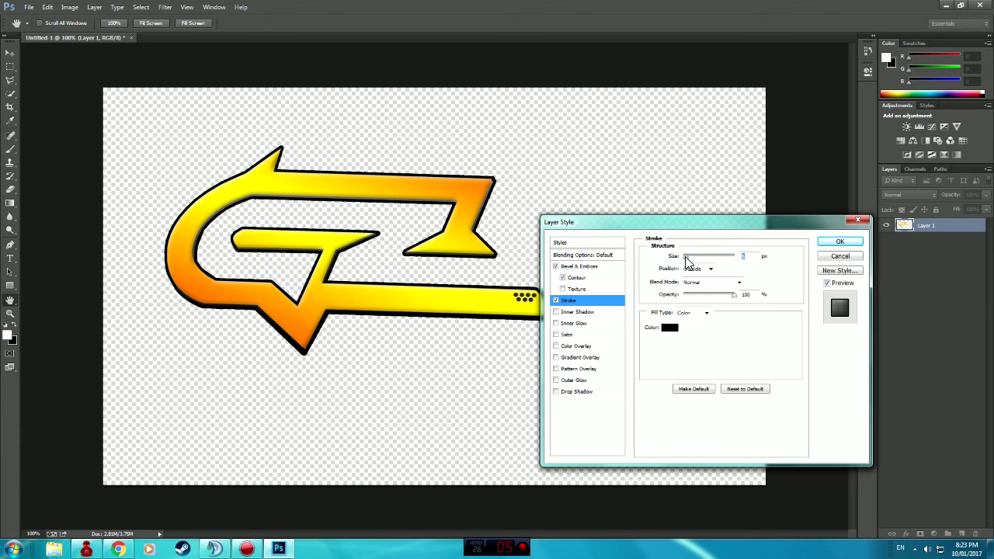
- Apply the layer style, then shrink, tilt and move the logo toward the canvas centre
left_click(844, 244)
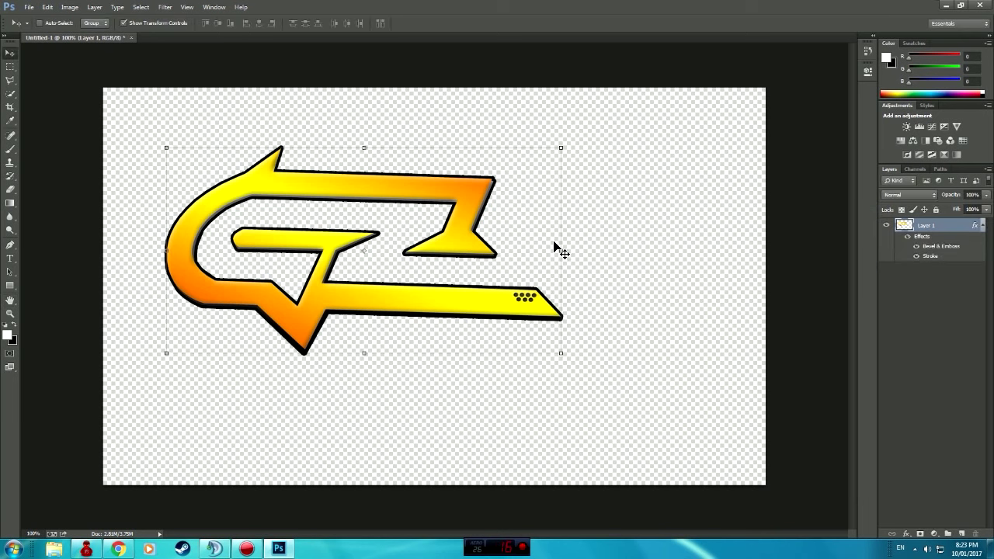
left_click_drag(492, 224, 588, 230)
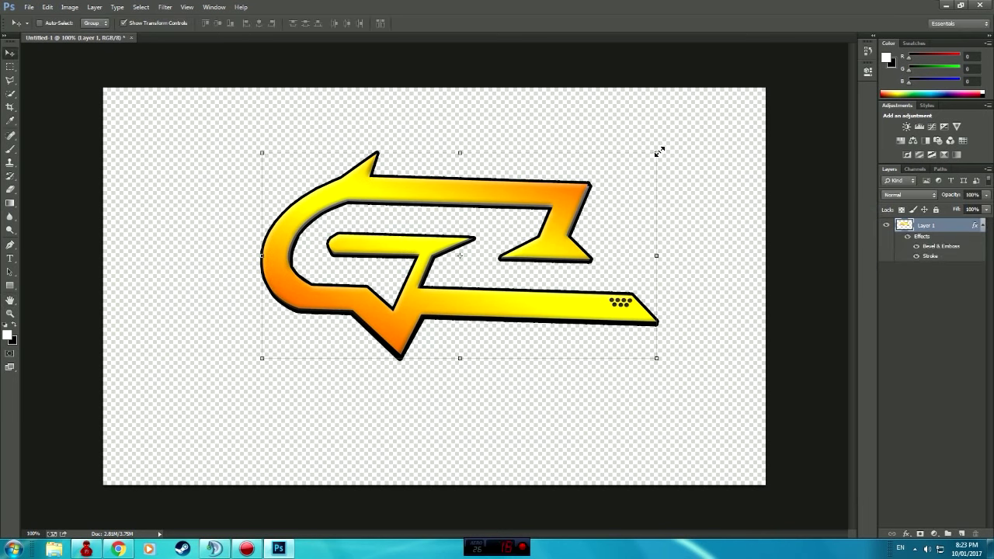
mouse_move(658, 152)
left_mouse_down()
mouse_move(575, 207)
mouse_move(512, 176)
left_mouse_up()
left_click_drag(489, 276, 511, 251)
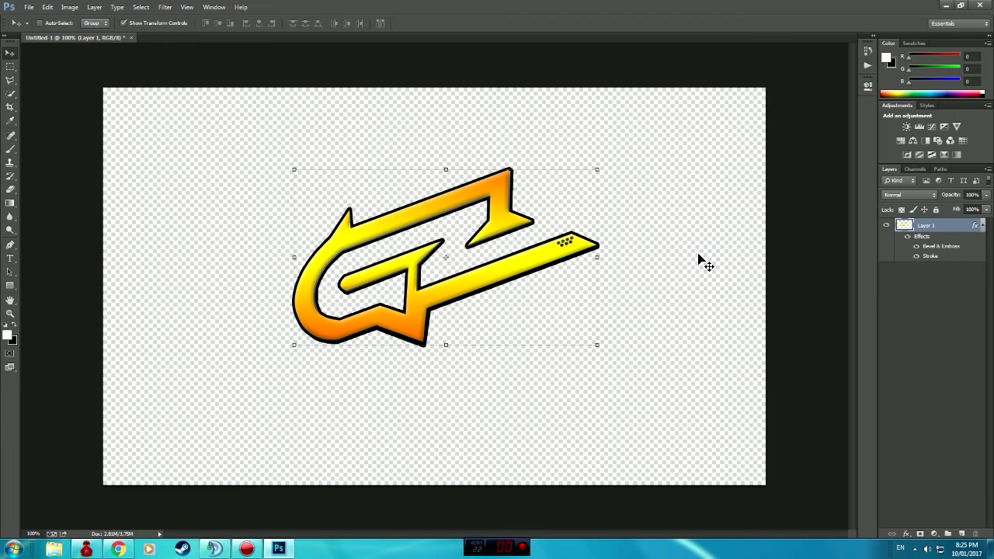
- Reopen and close Layer Style, nudge the logo right, and bring up the GZ-Gaming photo in the browser
right_click(950, 233)
left_click(866, 151)
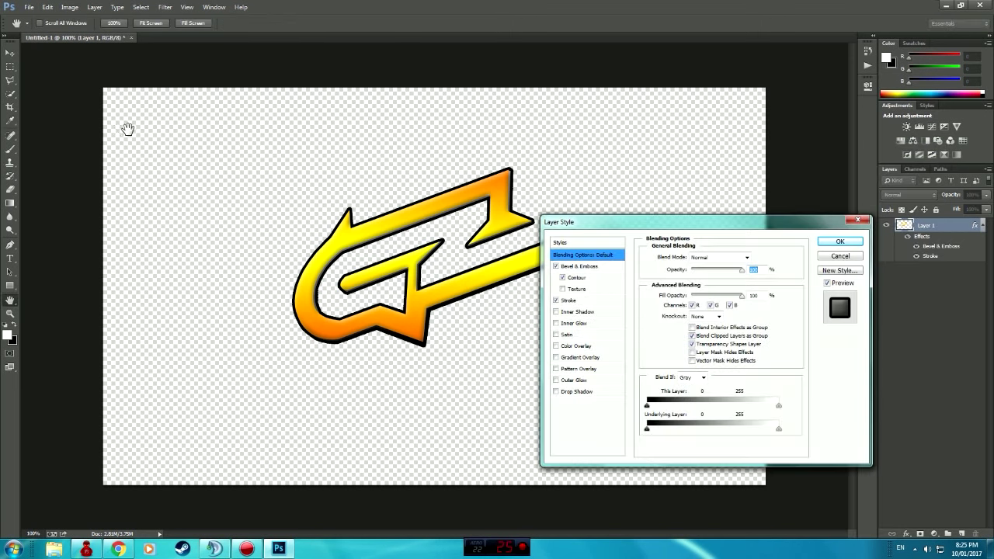
left_click(840, 242)
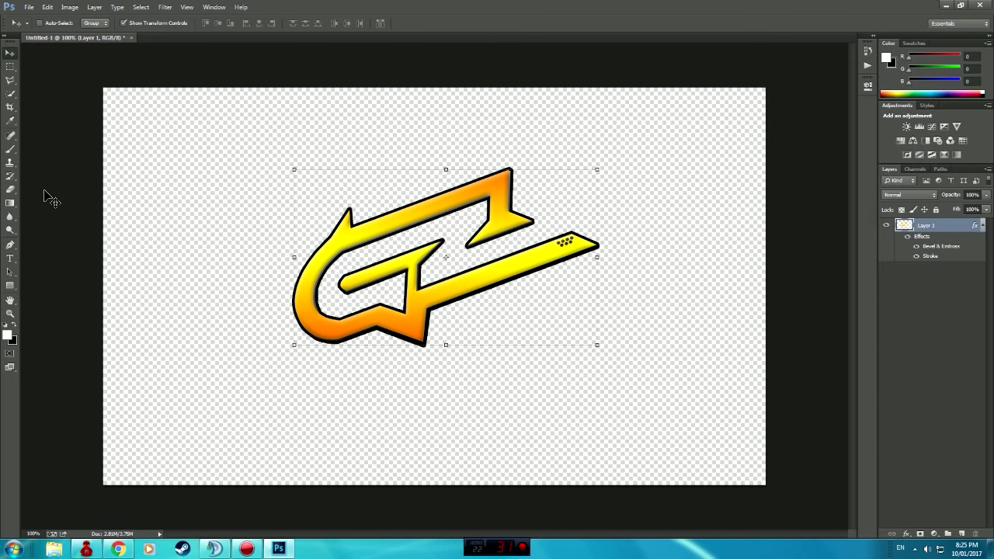
left_click_drag(514, 239, 531, 240)
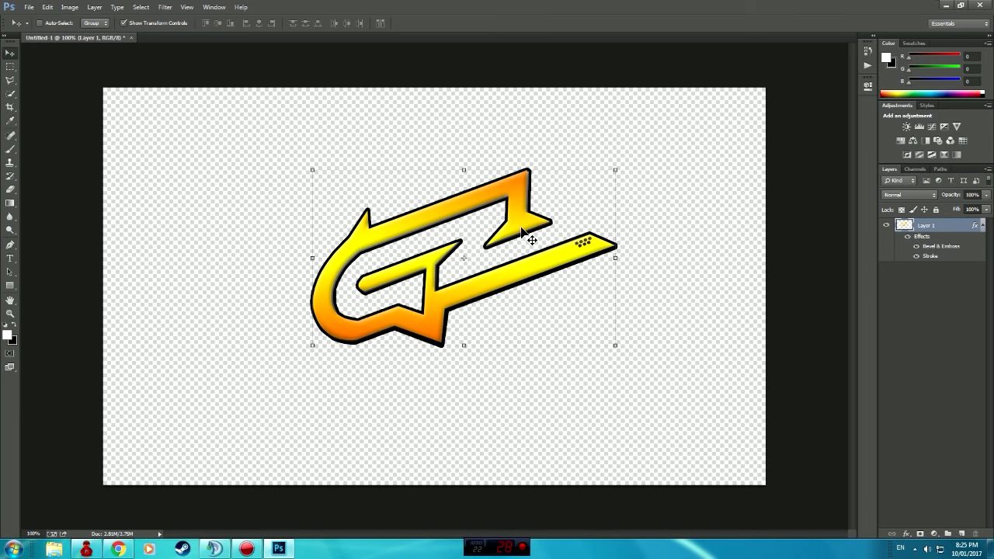
left_click(116, 550)
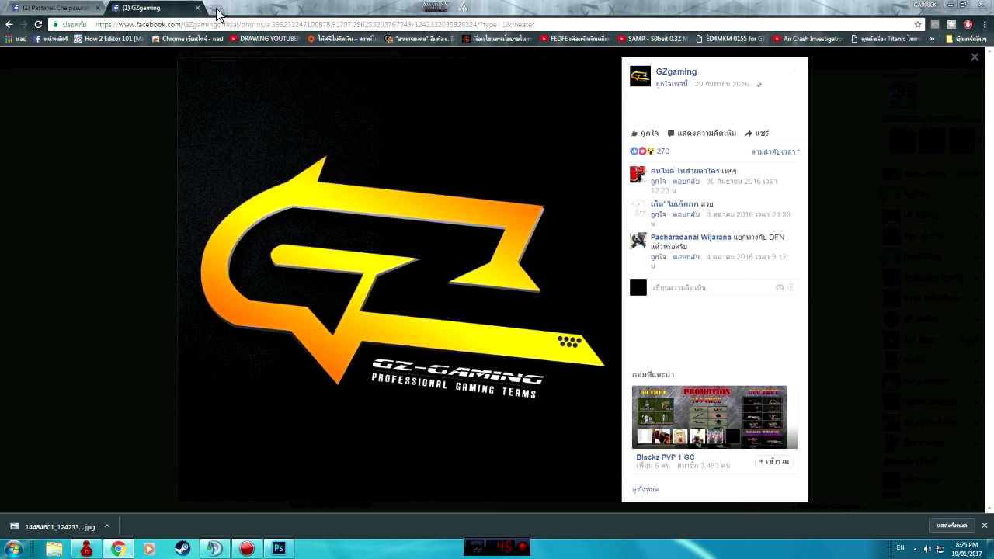
- Search Google Images for 'ด่าน pb' and scroll through the map results
left_click(216, 9)
type("ด่าน pb")
key("Return")
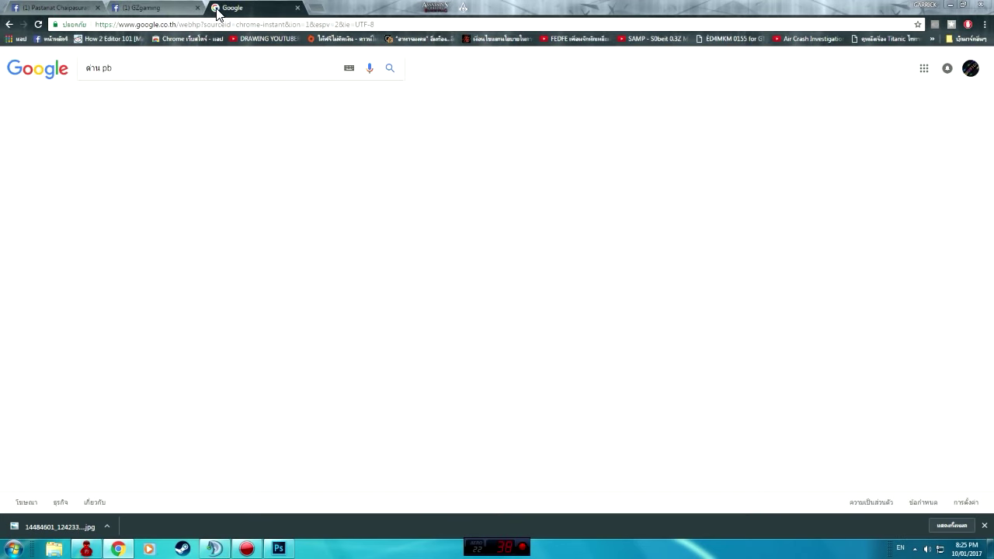
left_click(129, 102)
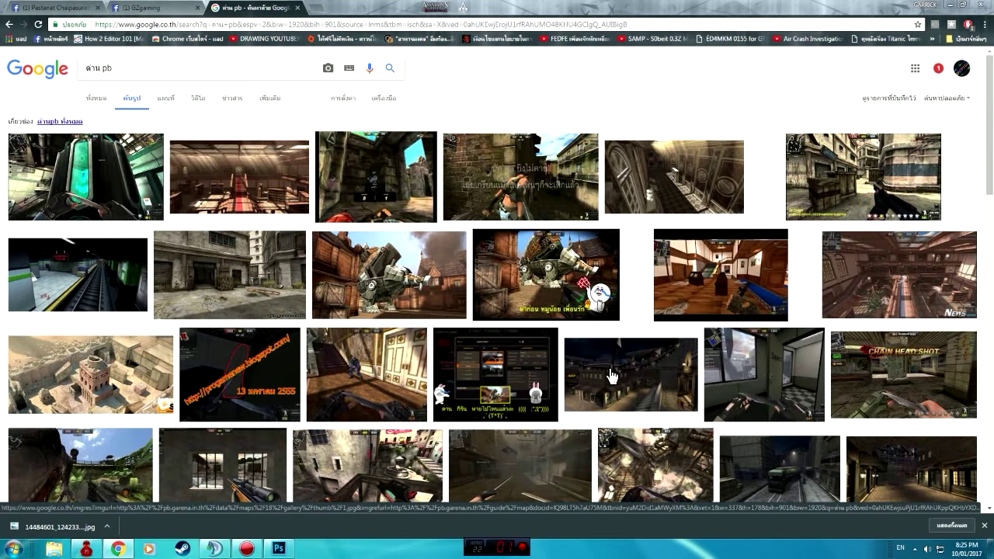
scroll(590, 419, "down", 3)
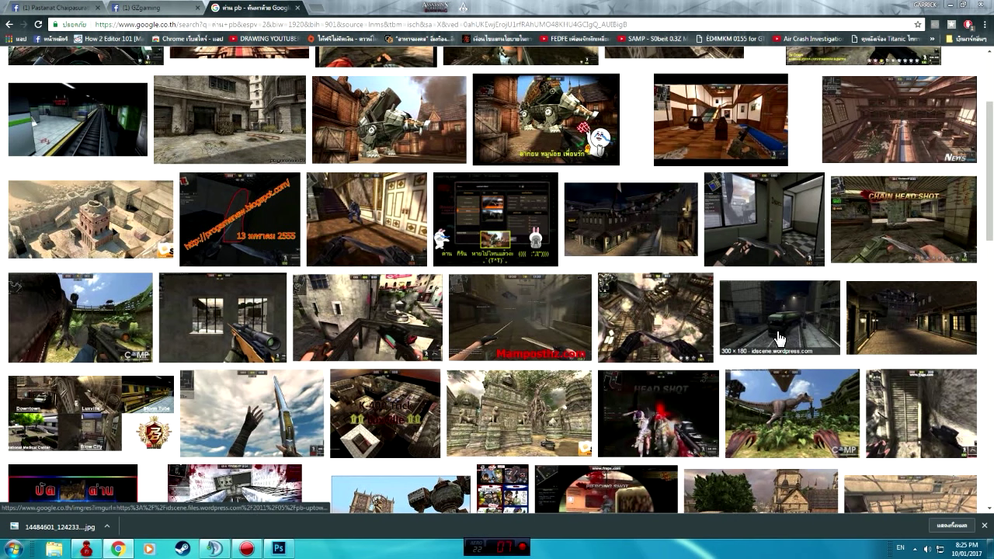
scroll(776, 332, "down", 8)
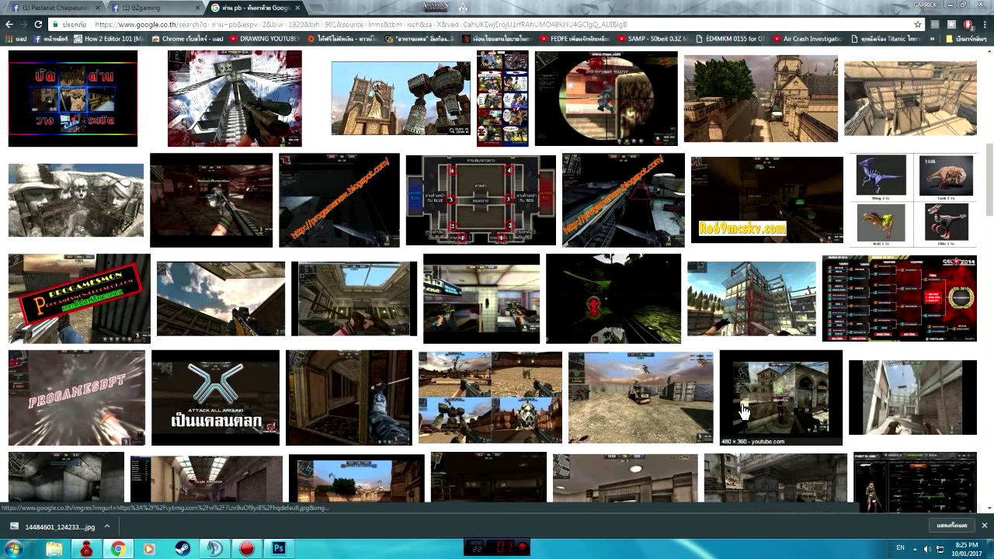
scroll(107, 229, "down", 4)
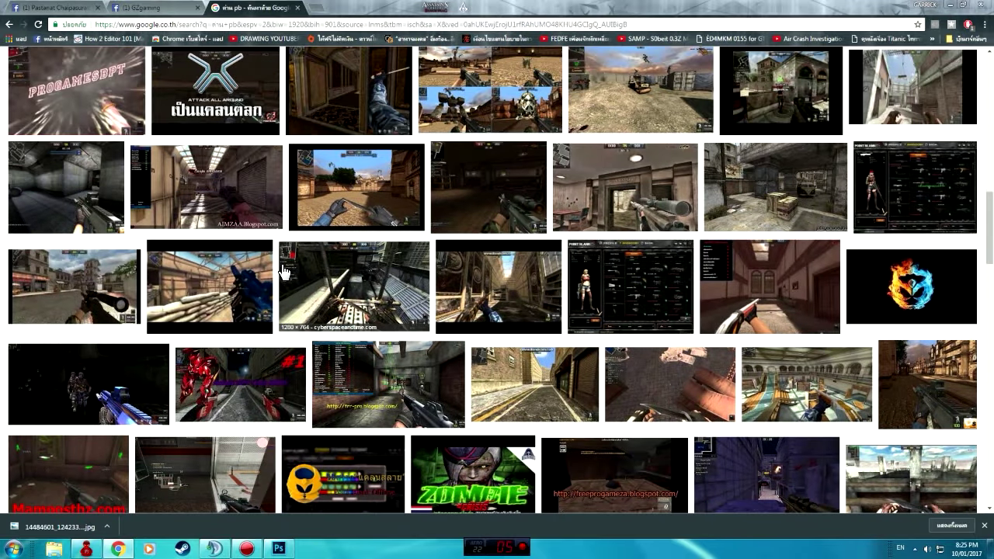
scroll(301, 314, "down", 5)
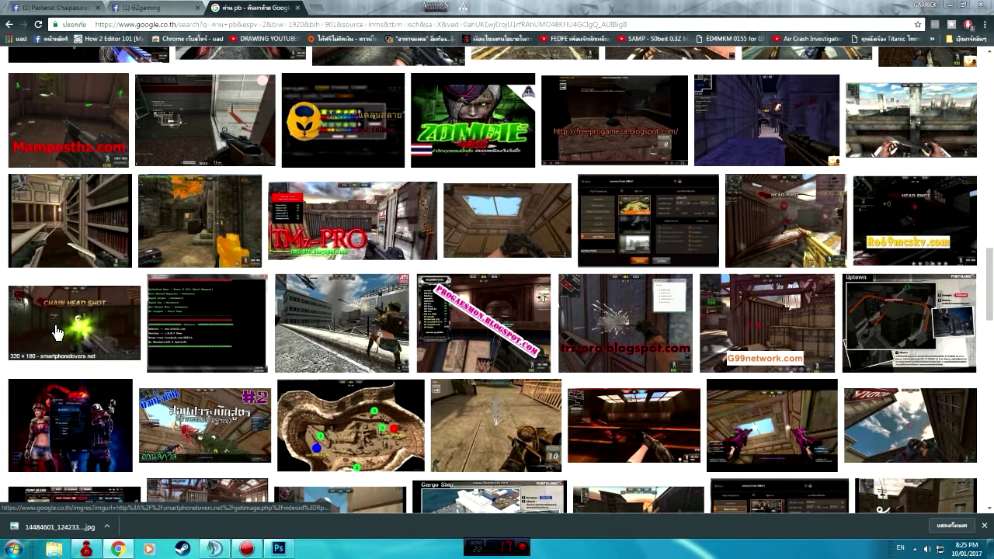
scroll(39, 349, "up", 5)
scroll(39, 349, "up", 5)
scroll(47, 334, "up", 5)
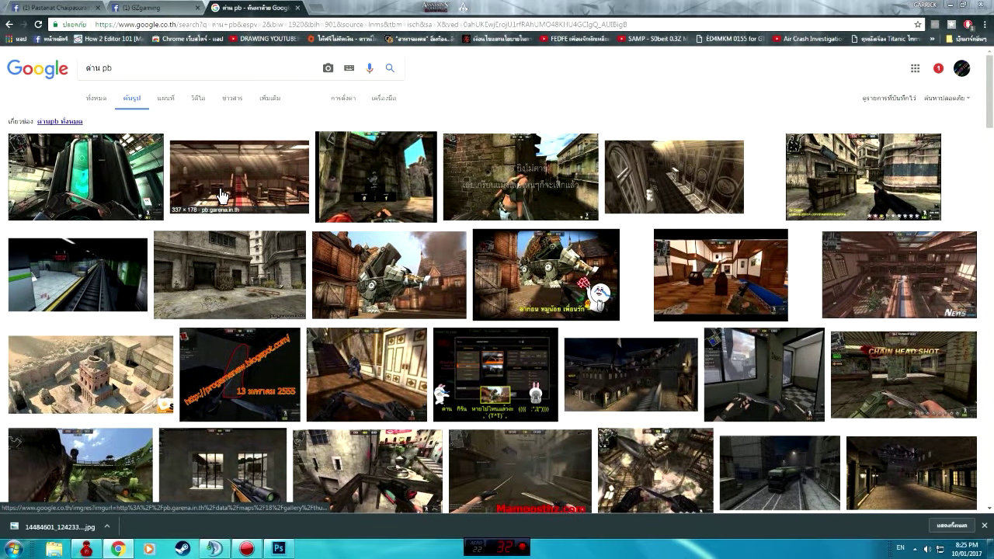
- Preview the hallway thumbnail, open it full-size, and browse related map images
left_click(701, 174)
left_click(725, 271)
left_click(734, 334)
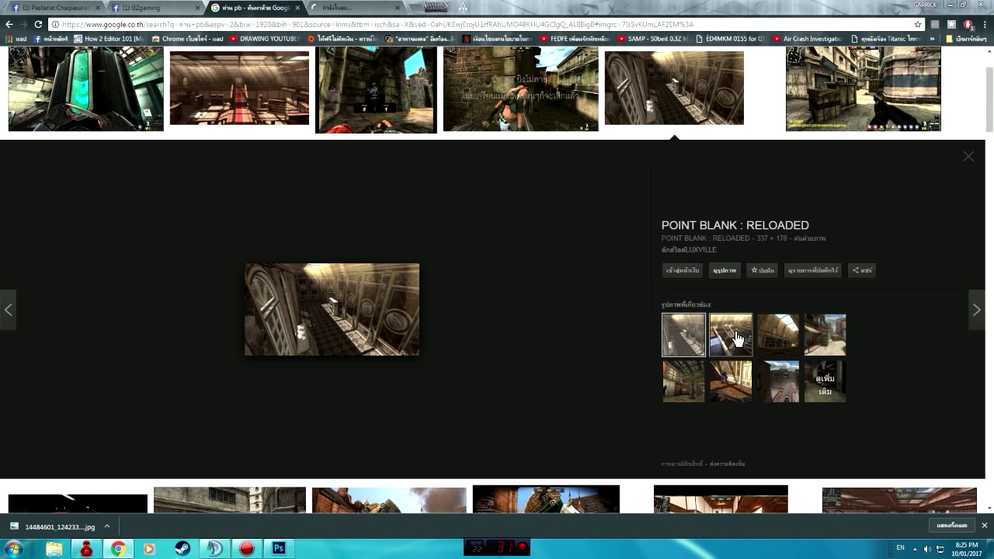
left_click(772, 333)
left_click(829, 333)
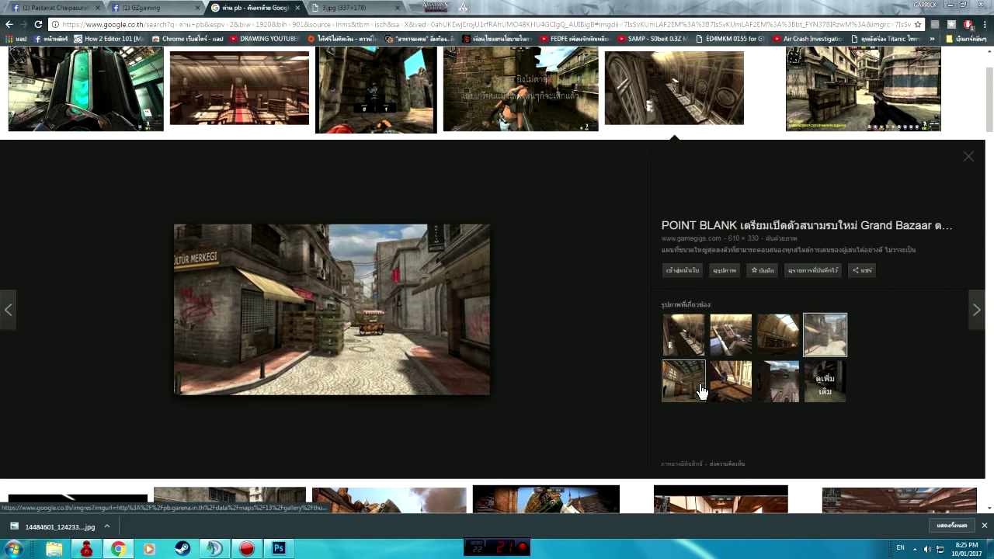
left_click(699, 384)
left_click(731, 388)
left_click(771, 386)
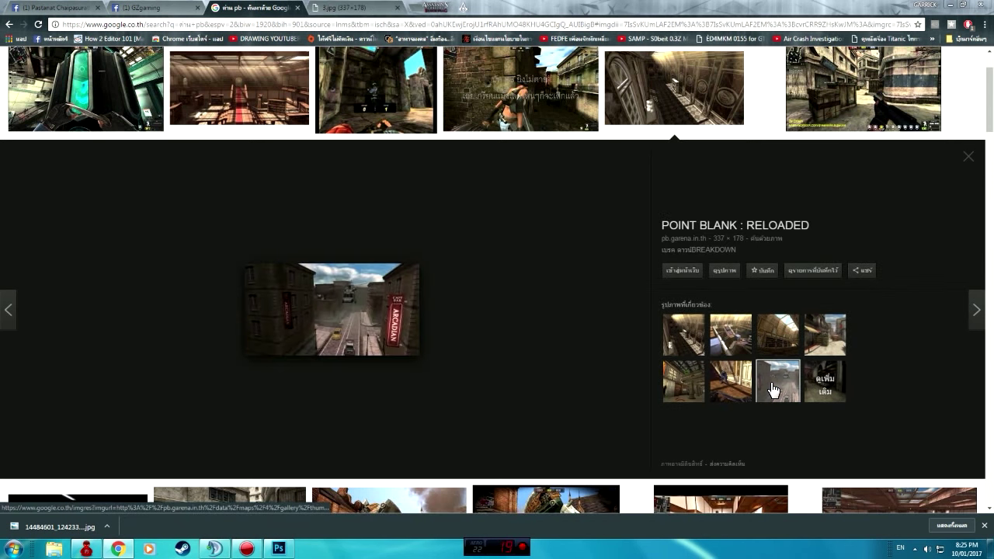
- Save the full-size hallway image to the computer as 3.jpg
left_click(375, 6)
right_click(127, 85)
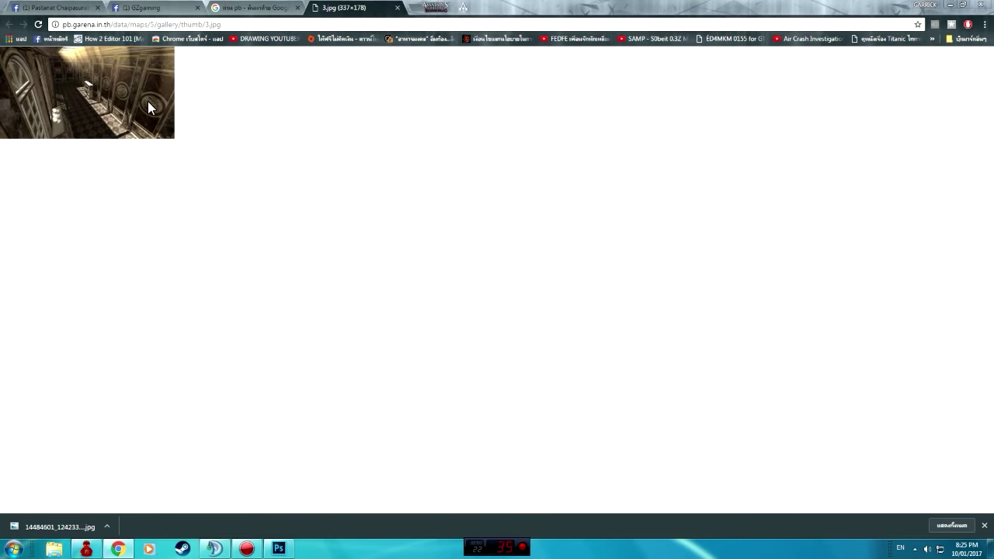
left_click(148, 101)
left_click(726, 493)
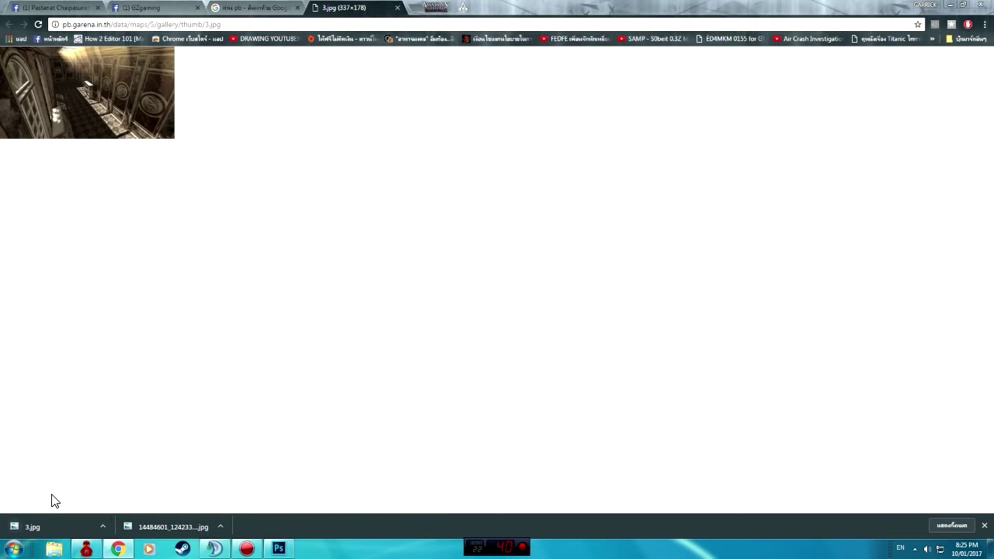
- Drag 3.jpg into the logo document as layer 3 and stretch it to fill the canvas
left_click_drag(281, 551, 246, 260)
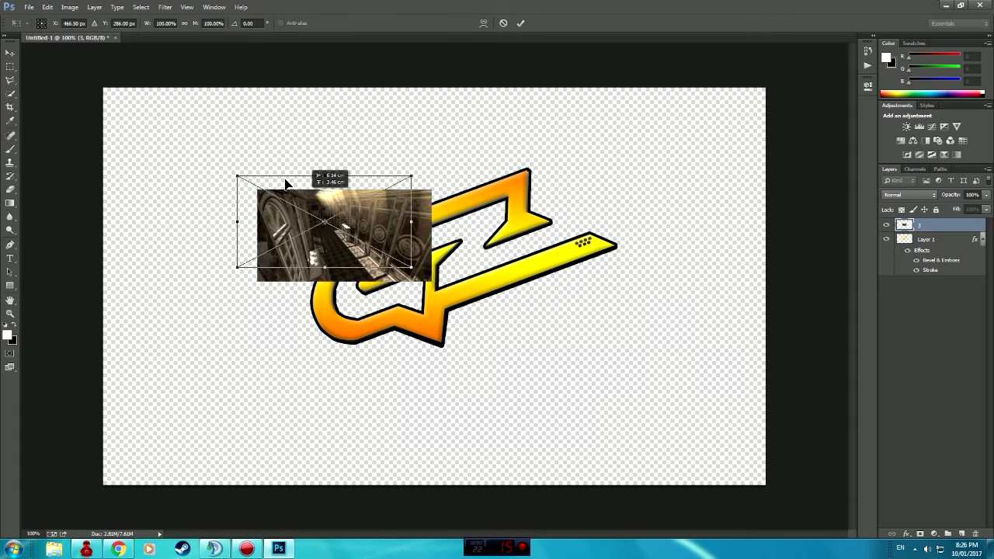
left_click_drag(413, 264, 170, 110)
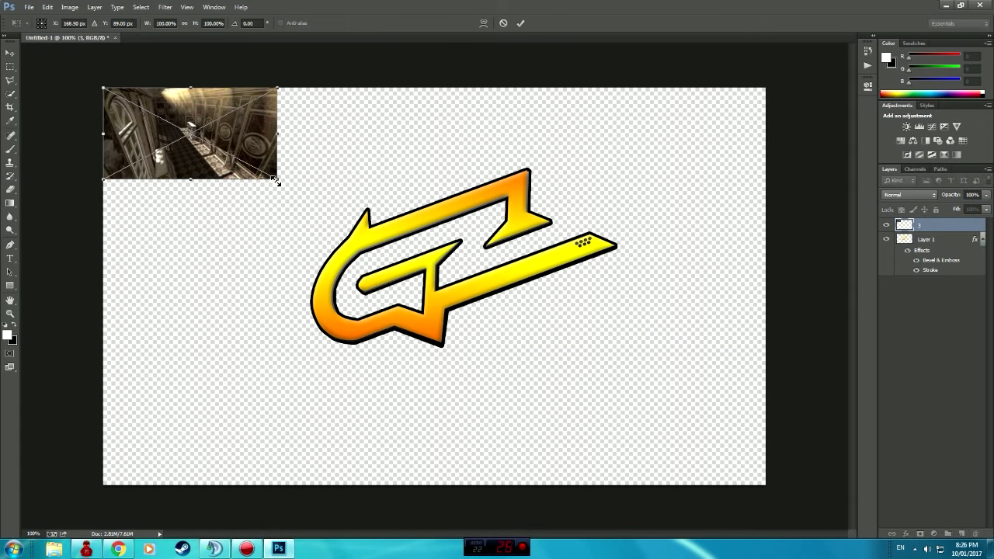
mouse_move(276, 180)
left_mouse_down()
mouse_move(433, 249)
mouse_move(766, 485)
left_mouse_up()
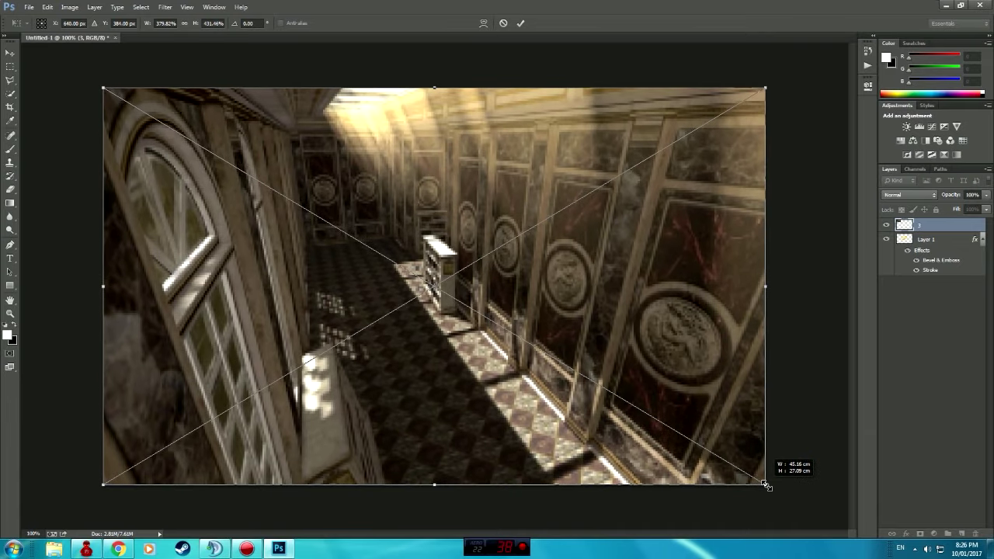
key("Return")
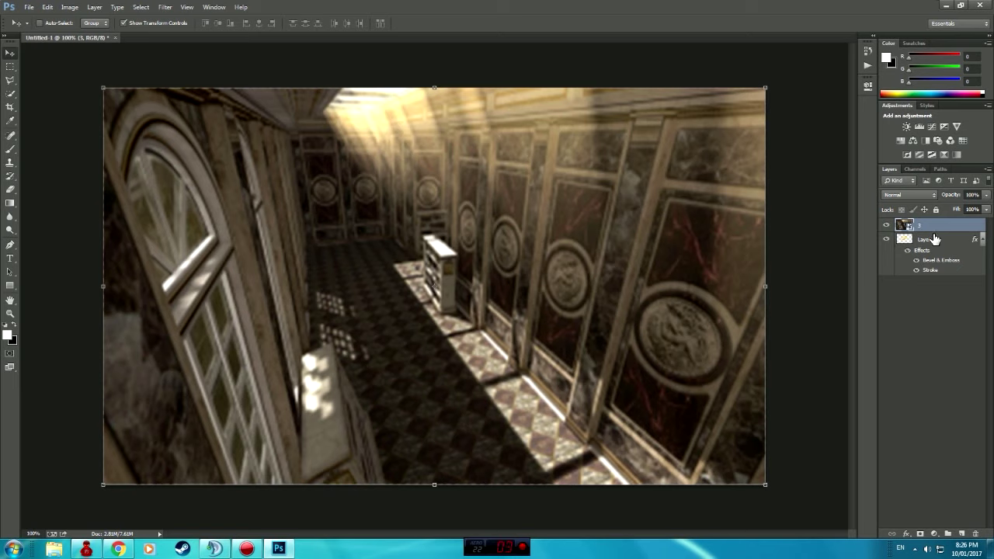
- Move the corridor layer beneath Layer 1 and shift the G logo slightly up and left
left_click_drag(943, 246, 934, 230)
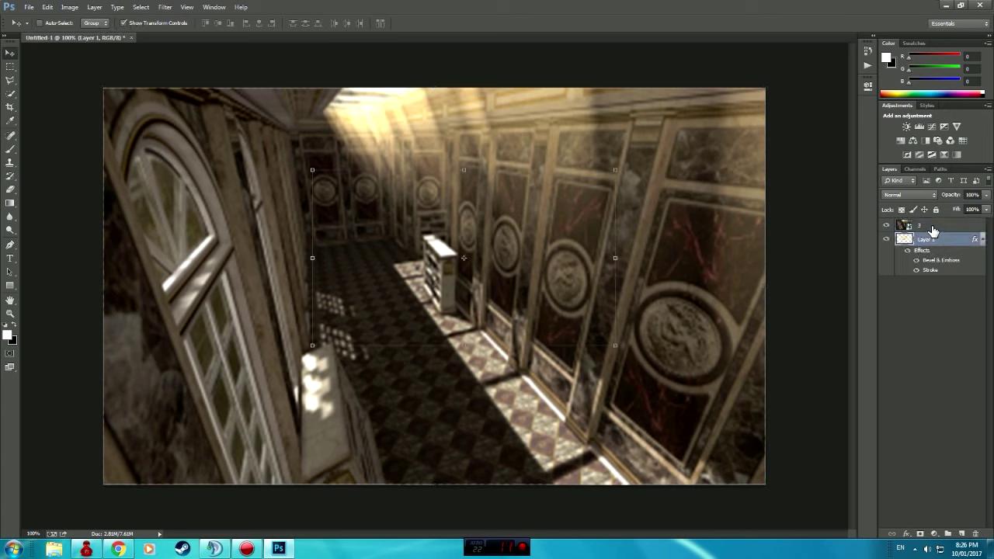
left_click_drag(934, 230, 931, 235)
double_click(931, 234)
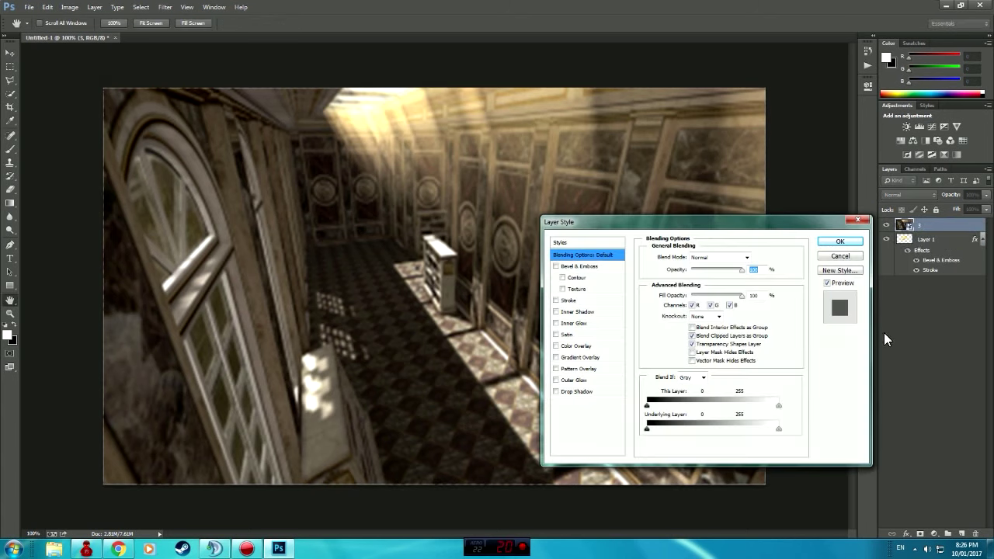
left_click(864, 222)
left_click_drag(924, 225, 933, 301)
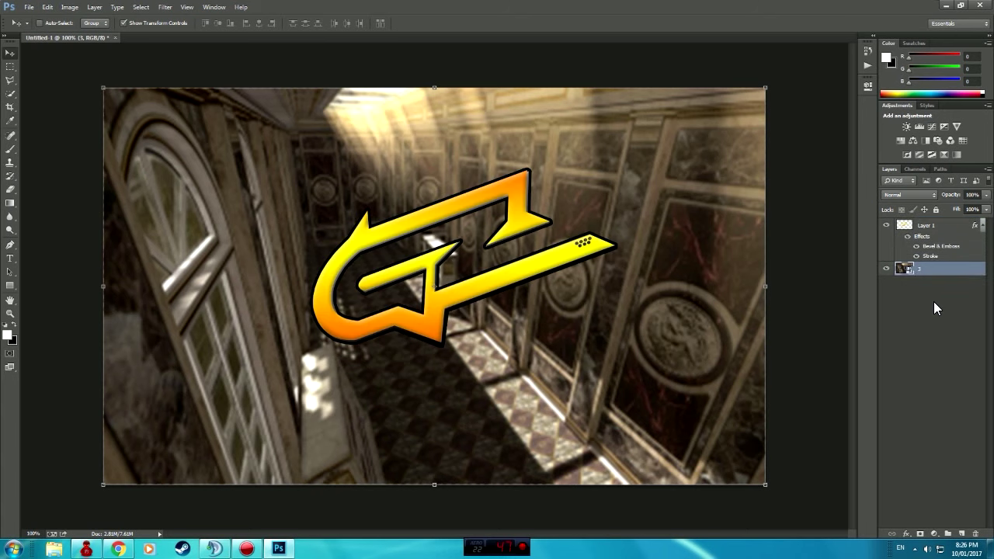
left_click(912, 226)
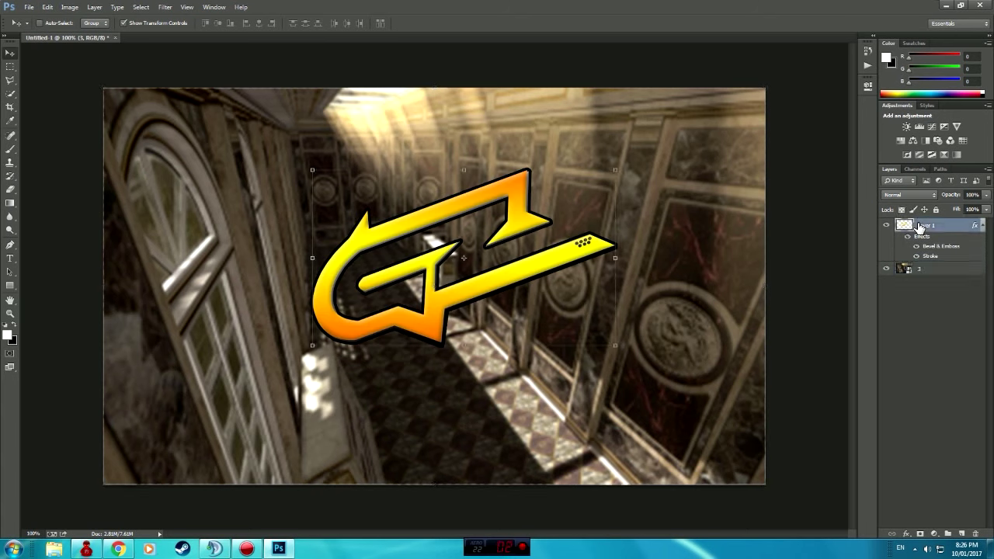
mouse_move(524, 267)
left_mouse_down()
mouse_move(506, 260)
mouse_move(498, 278)
left_mouse_up()
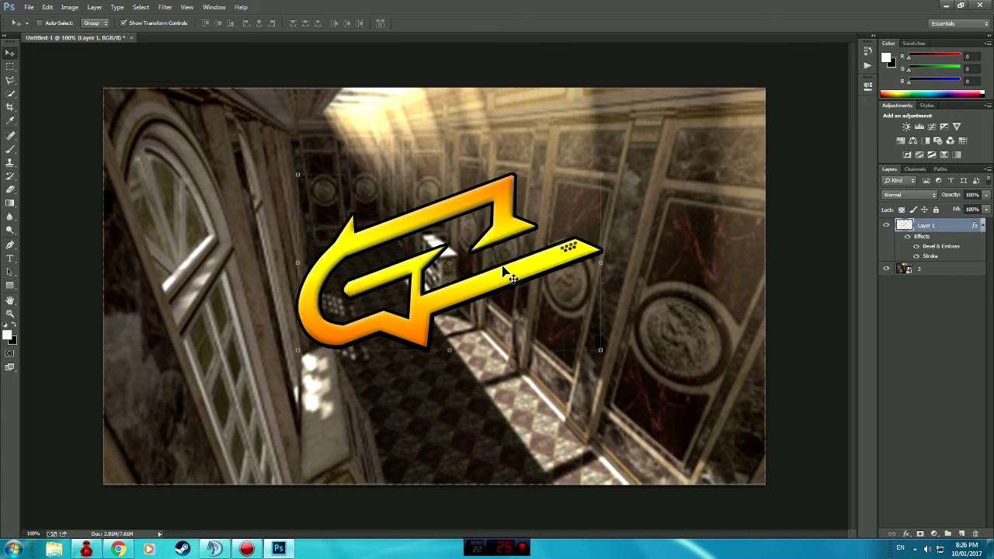
left_click(922, 269)
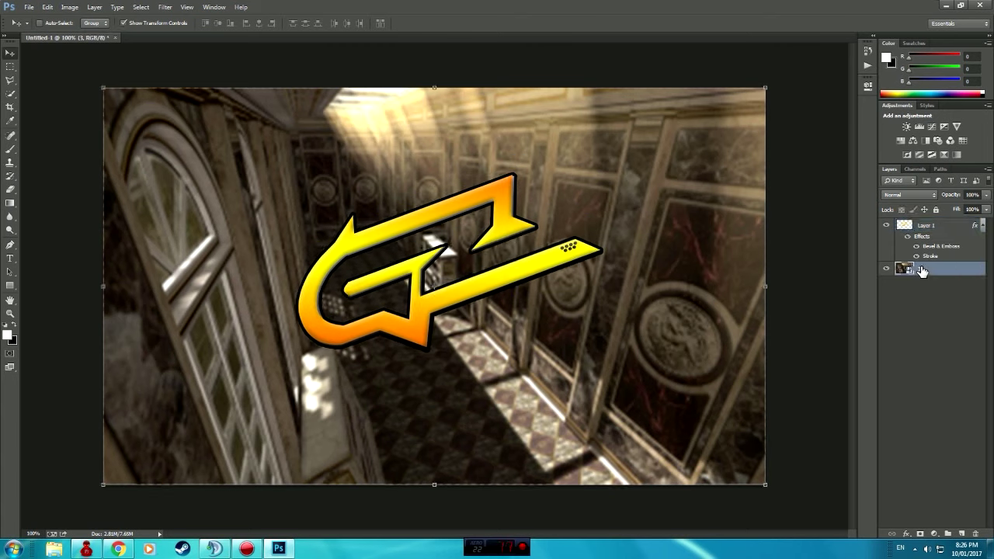
- Apply a Motion Blur with increased distance to the corridor layer
left_click(66, 8)
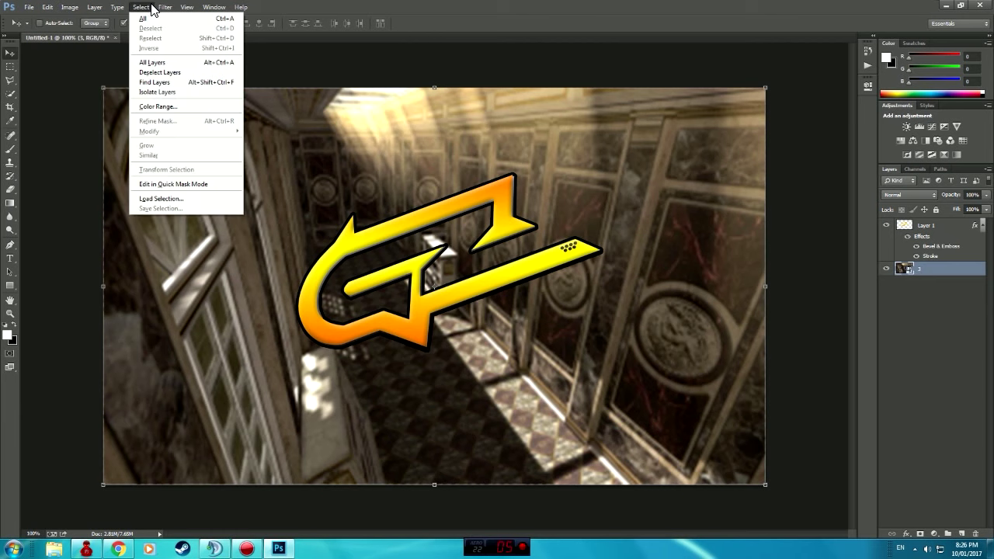
mouse_move(202, 121)
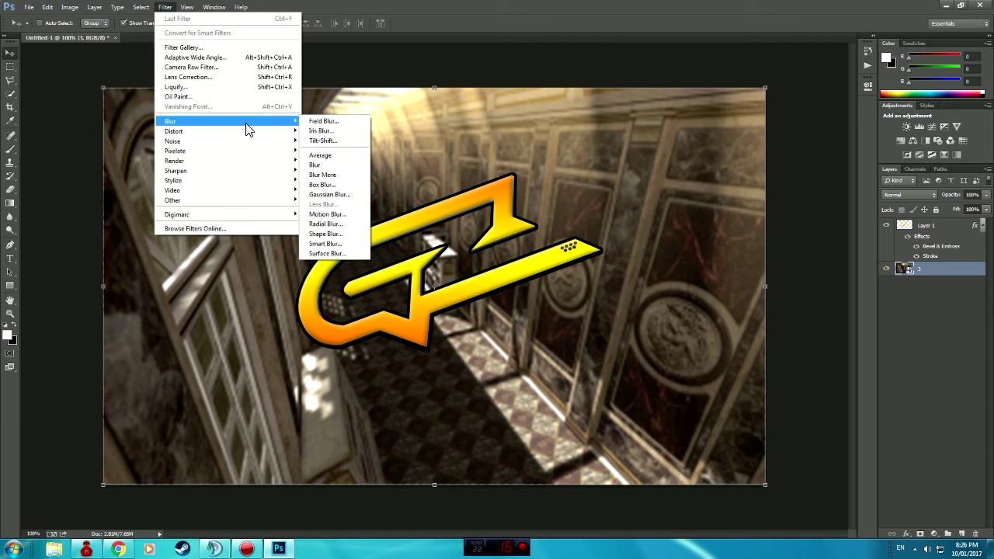
left_click(326, 214)
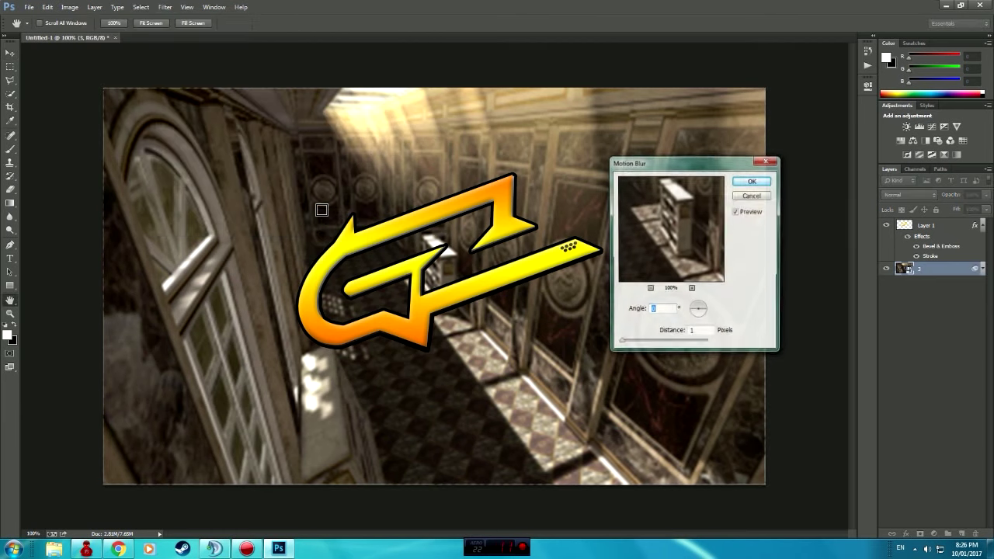
mouse_move(623, 345)
left_mouse_down()
mouse_move(638, 348)
mouse_move(631, 351)
left_mouse_up()
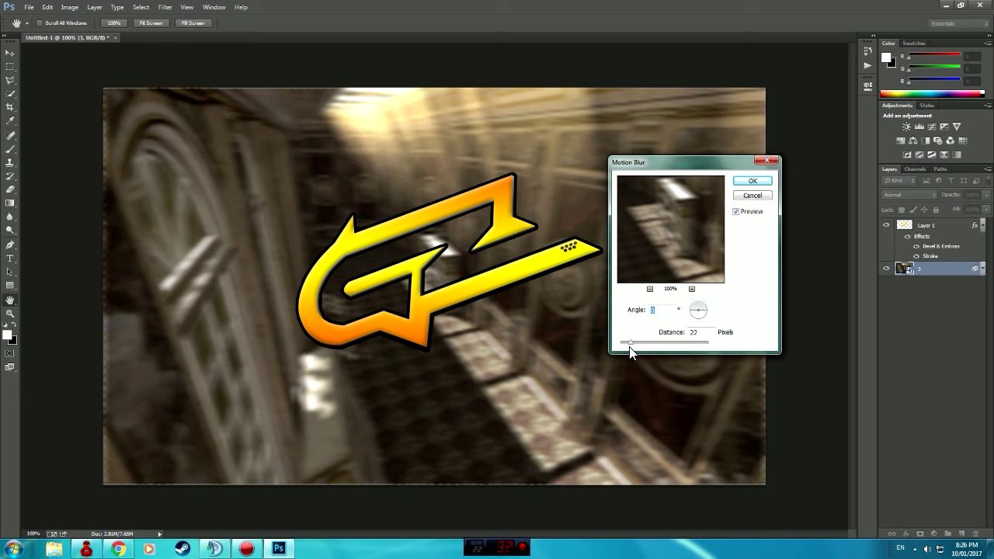
left_click(739, 183)
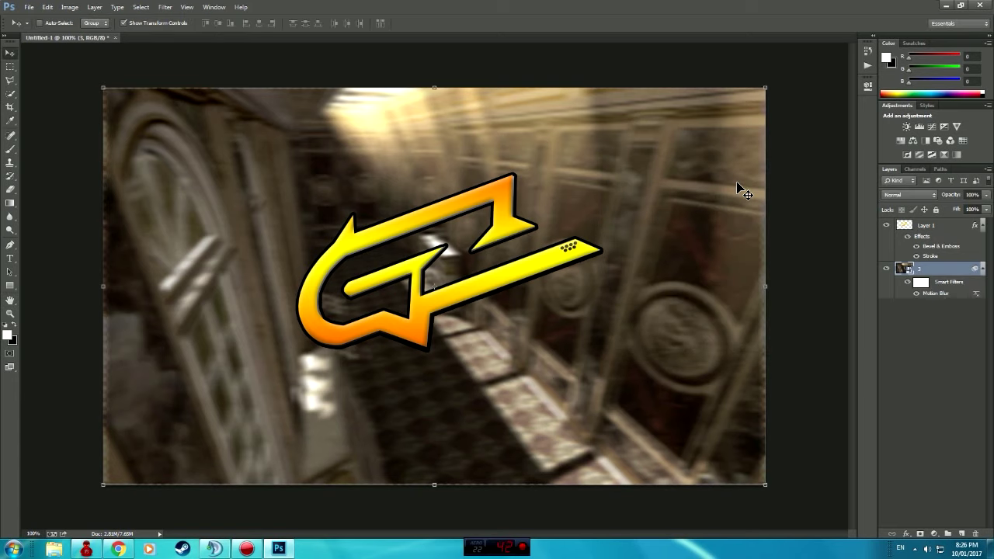
- Enlarge the corridor slightly past the top-right and bottom-left canvas edges
left_click(771, 89)
left_click(490, 217)
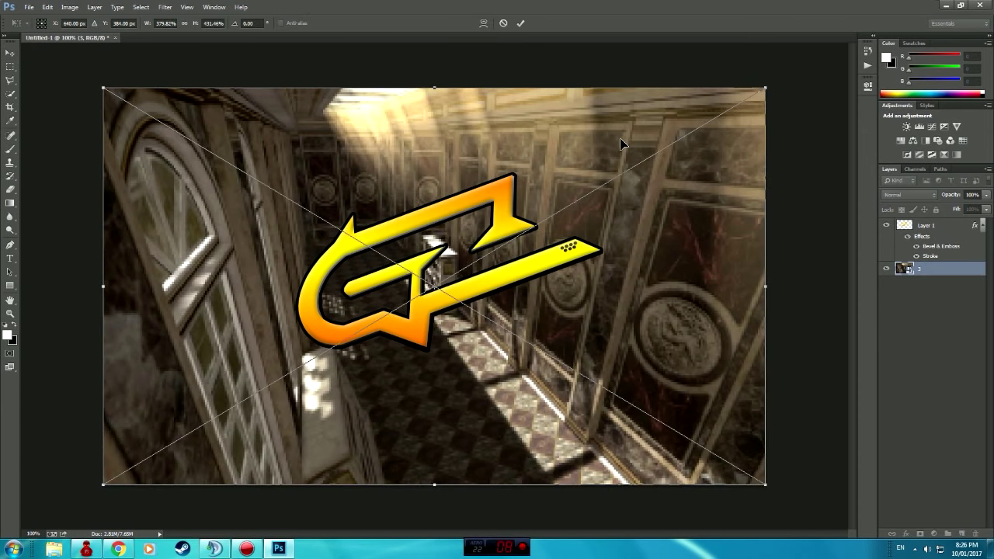
left_click_drag(771, 87, 779, 80)
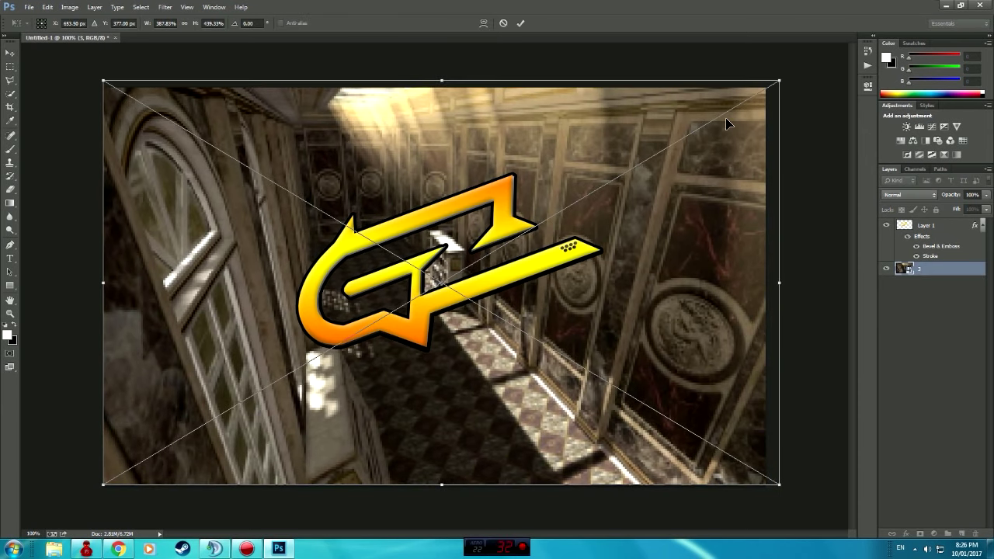
left_click_drag(103, 485, 87, 499)
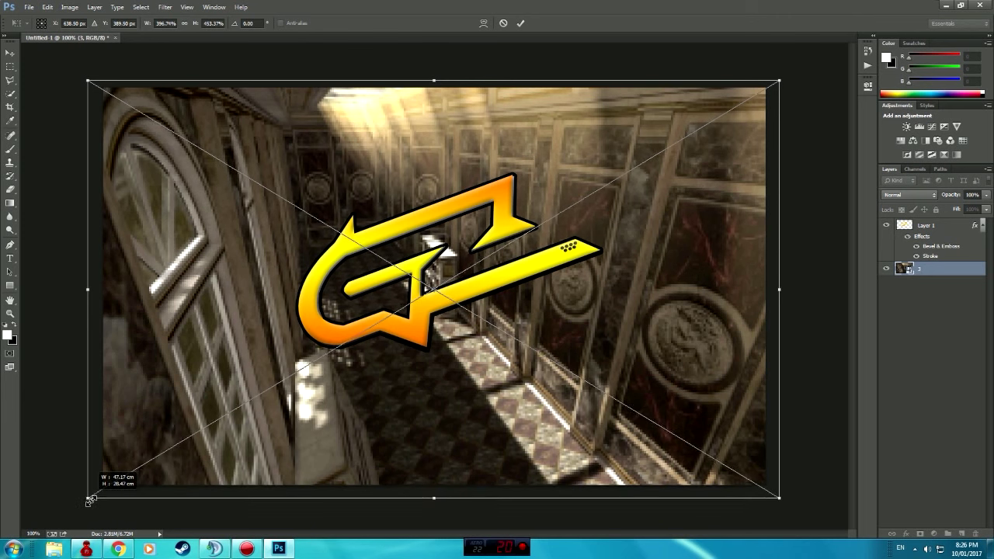
key("Return")
left_click(165, 7)
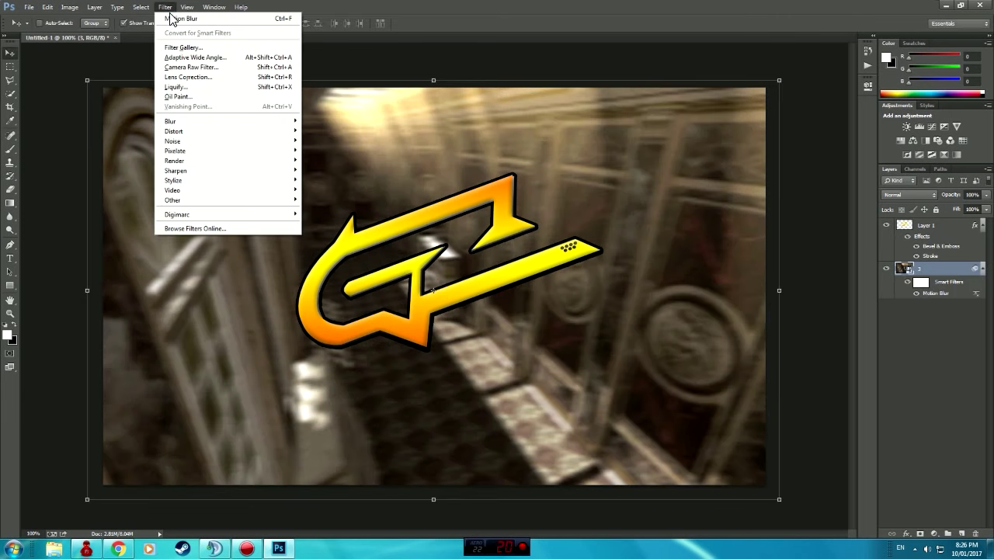
key("Escape")
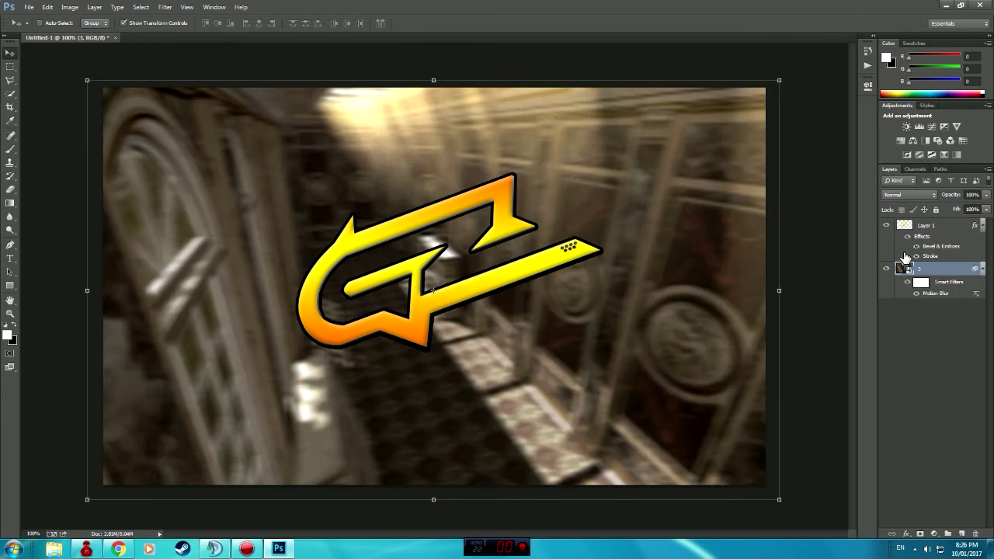
left_click(70, 7)
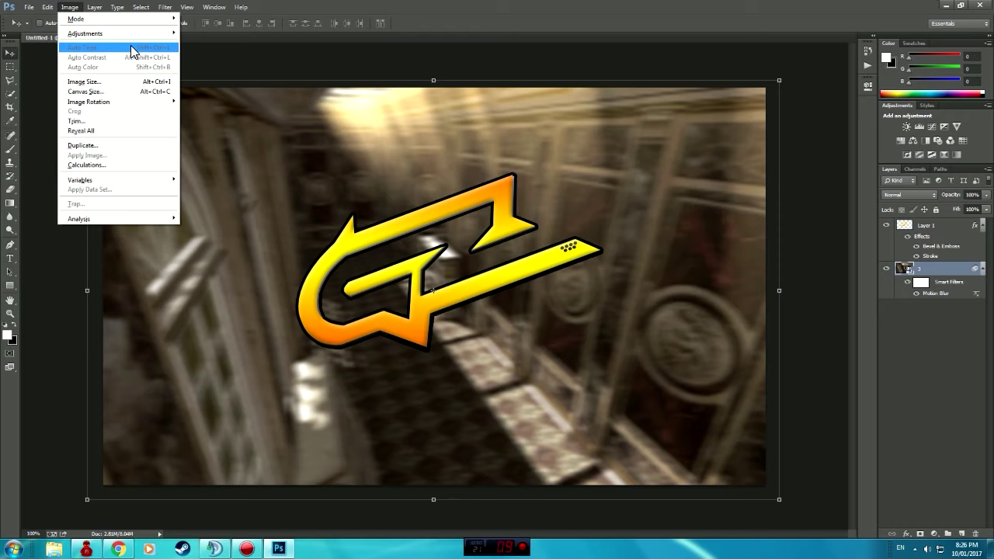
- Rasterize the corridor smart object using the Eraser tool prompt
left_click(15, 190)
left_click(16, 188)
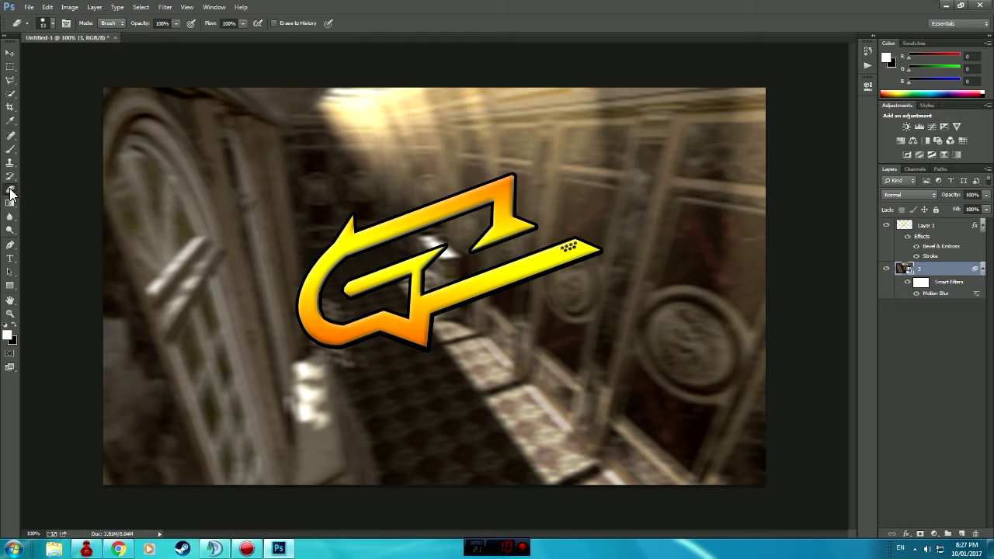
left_click(213, 185)
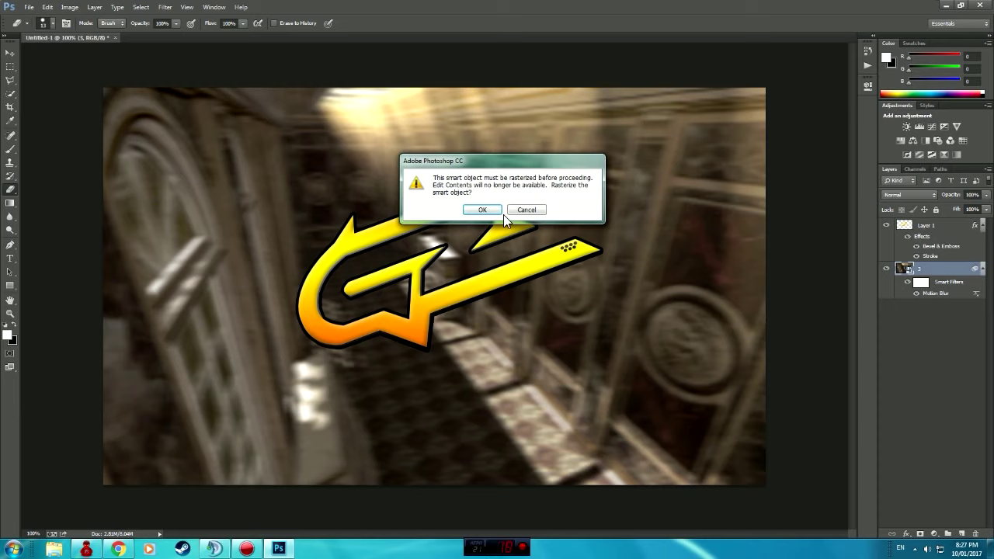
left_click(477, 208)
- Apply Hue/Saturation with Hue 20 and reduced saturation to the corridor
left_click(69, 7)
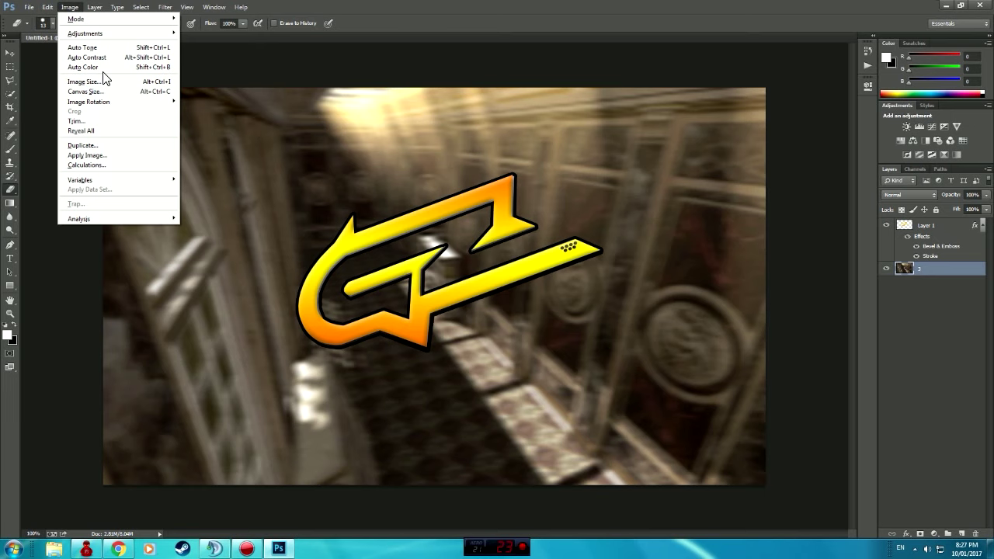
mouse_move(85, 33)
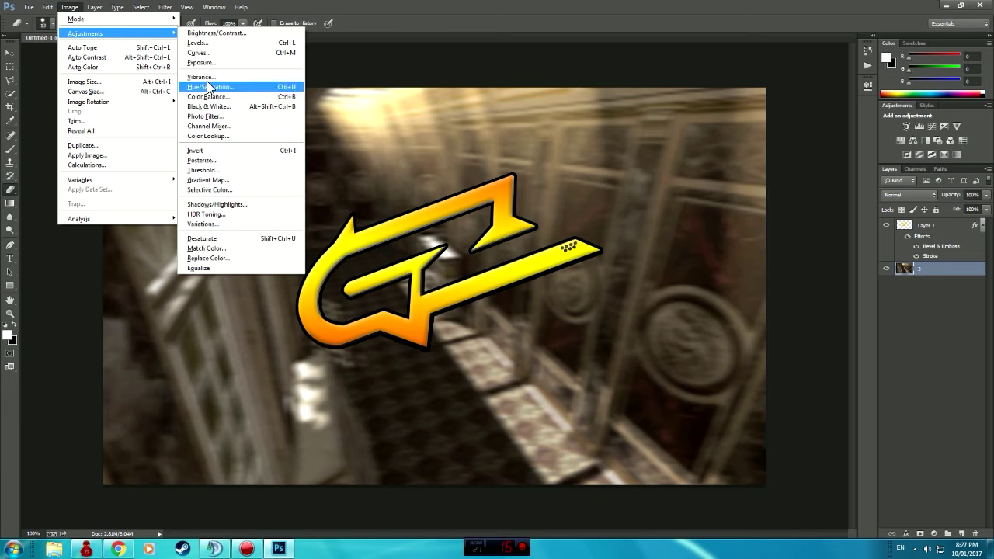
left_click(215, 91)
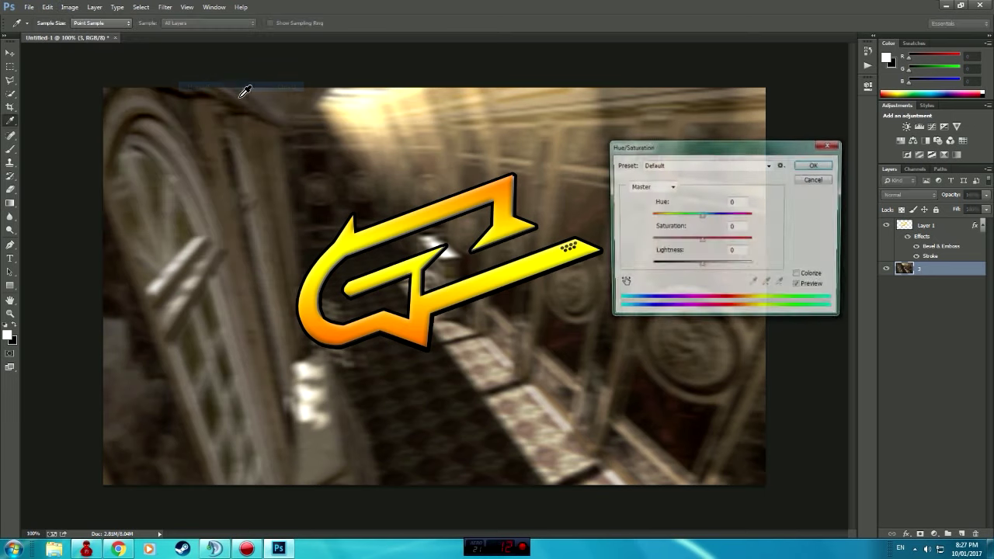
mouse_move(705, 218)
left_mouse_down()
mouse_move(762, 229)
mouse_move(655, 216)
mouse_move(729, 245)
mouse_move(686, 246)
left_mouse_up()
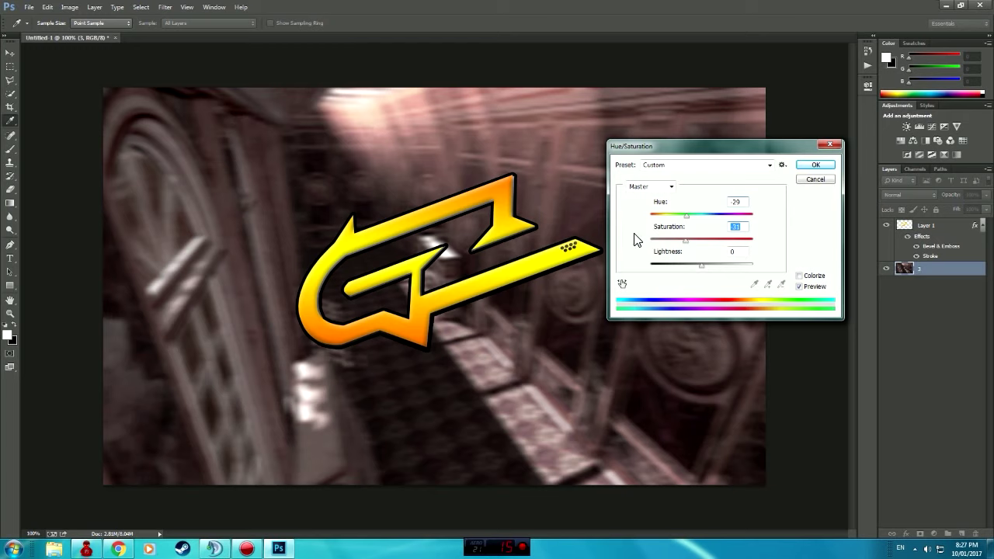
left_click(815, 166)
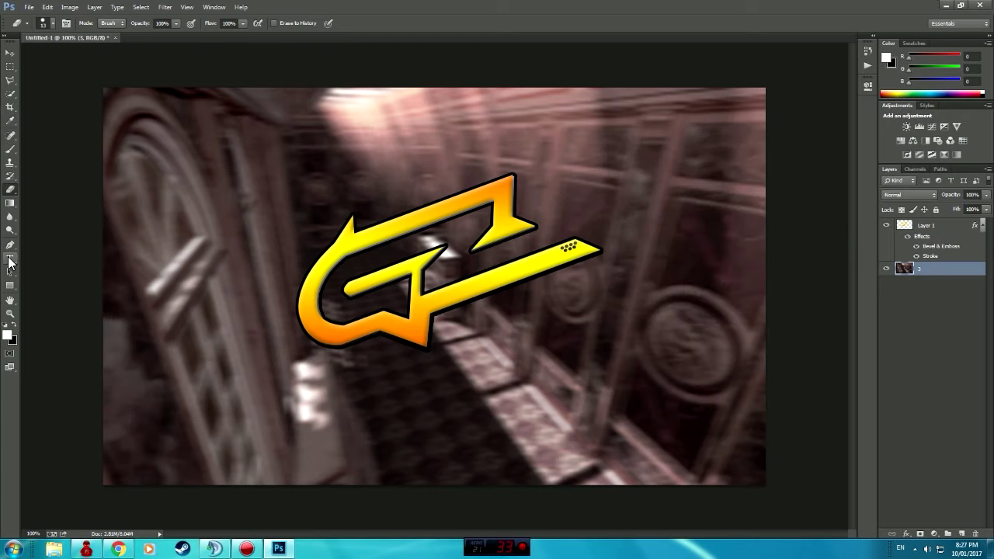
- Shrink the G logo slightly and move it a little higher
key("e")
left_click(9, 260)
left_click(930, 227)
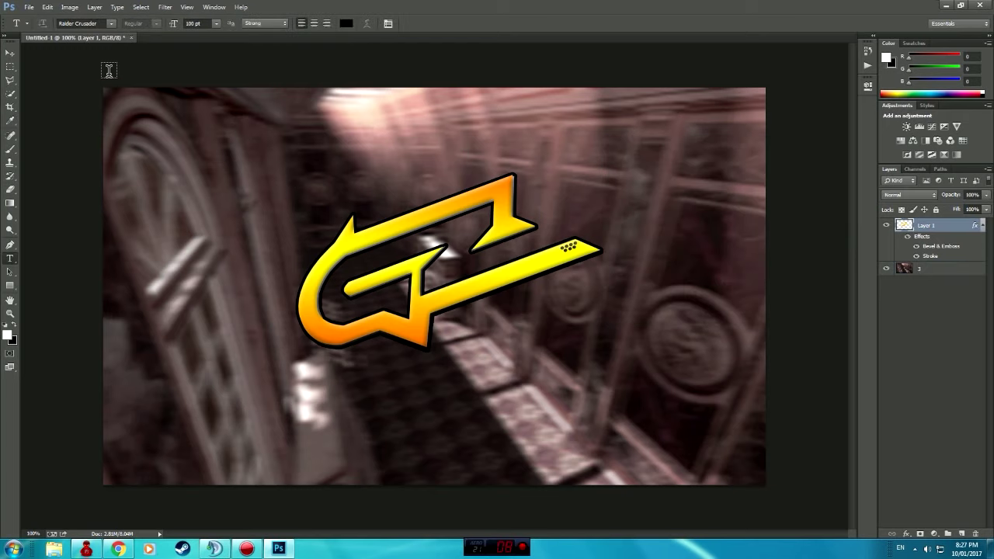
left_click(10, 54)
left_click_drag(297, 175, 325, 195)
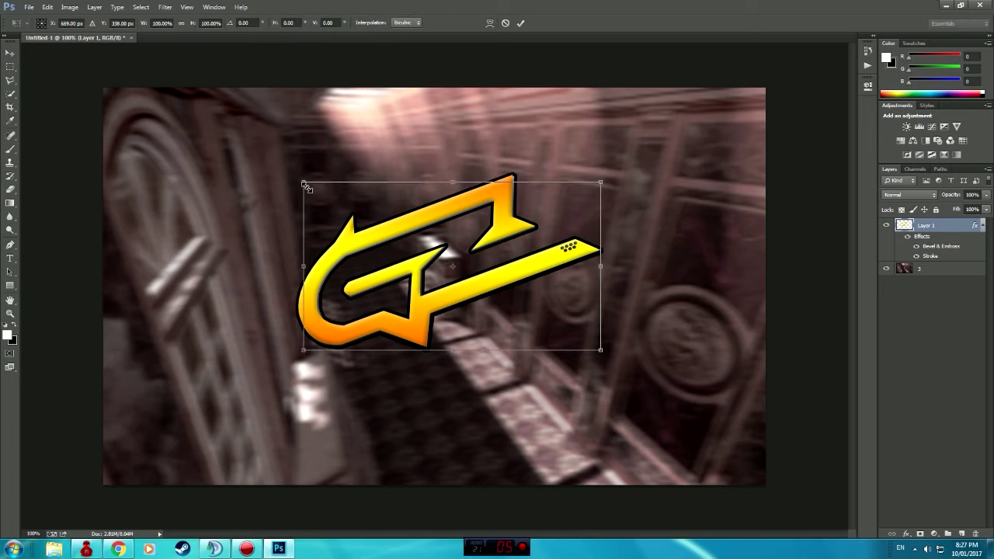
left_click_drag(486, 243, 484, 225)
key("Return")
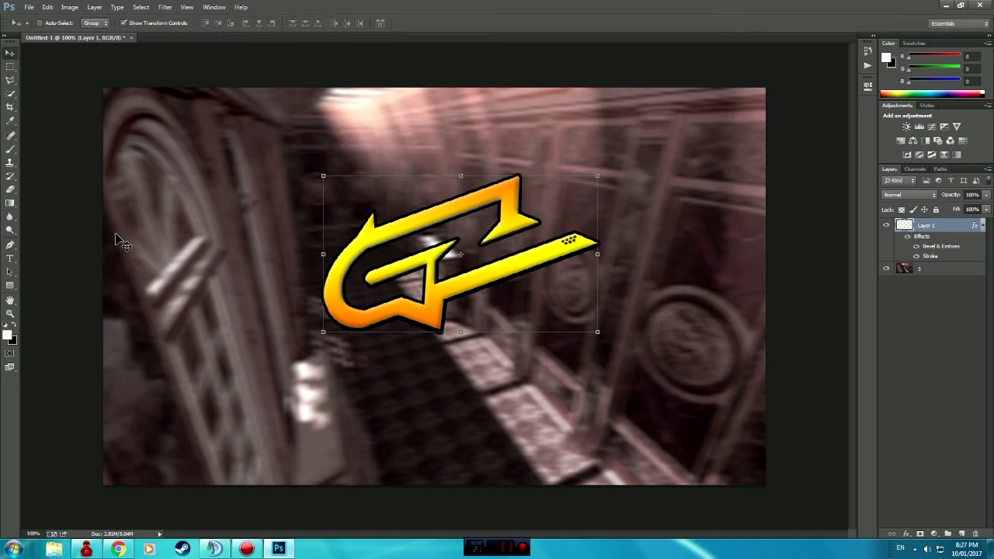
- Create a text box below the logo and type the first-name title text
left_click(10, 259)
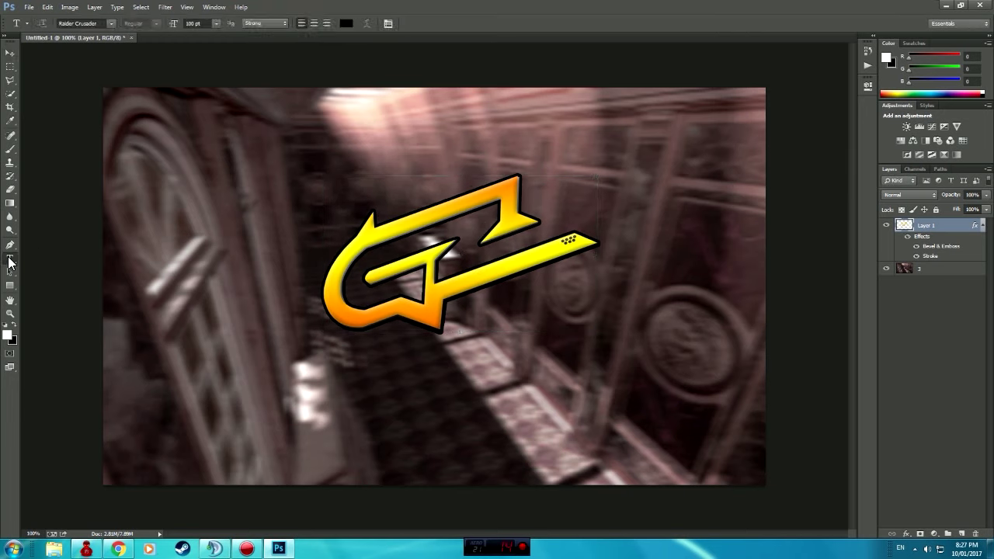
mouse_move(260, 344)
left_mouse_down()
mouse_move(450, 395)
mouse_move(672, 406)
mouse_move(669, 422)
left_mouse_up()
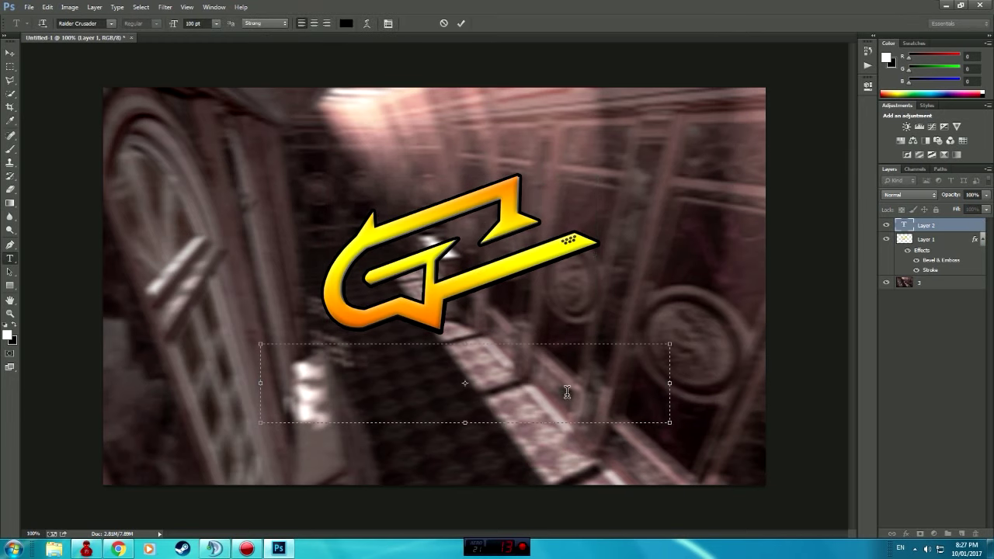
type("R")
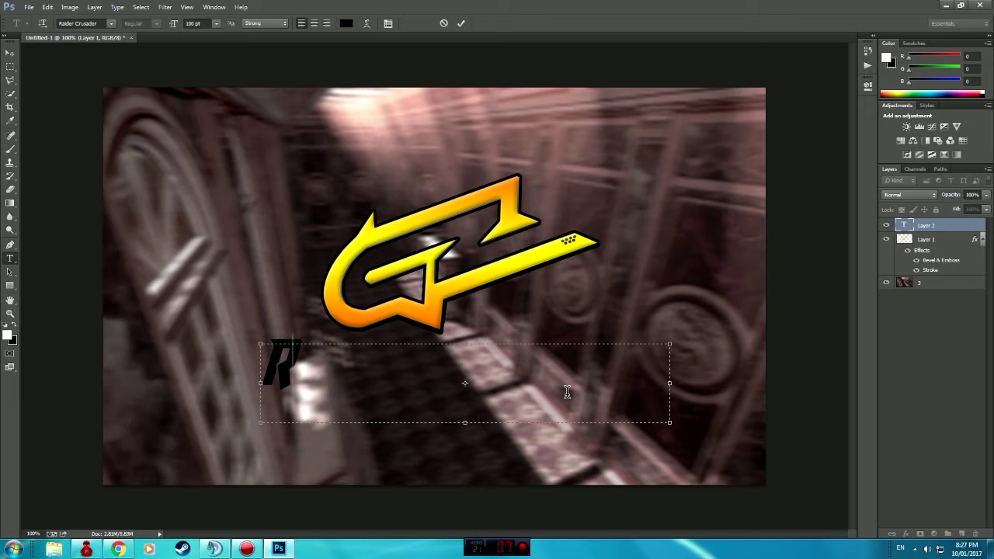
type("u")
key("BackSpace")
key("BackSpace")
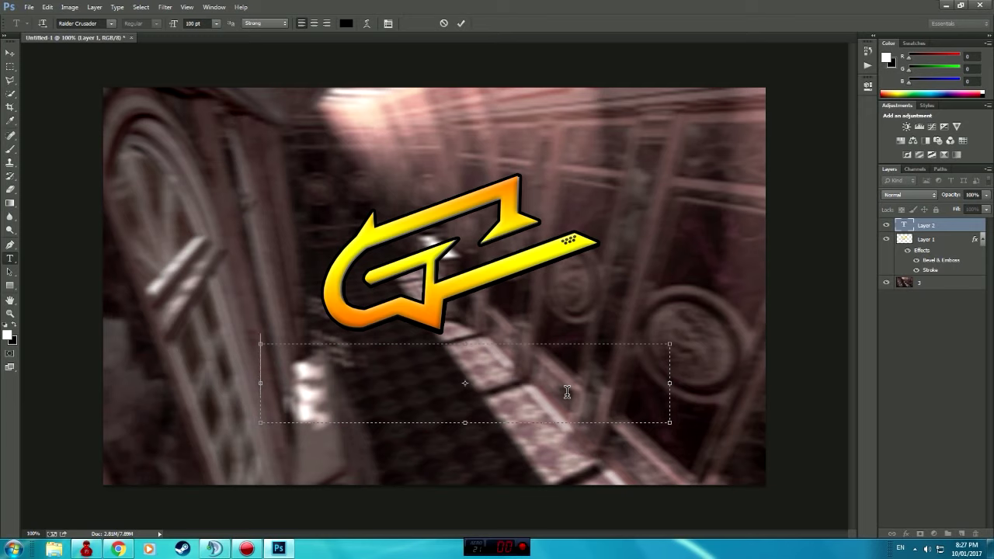
type("Garrick")
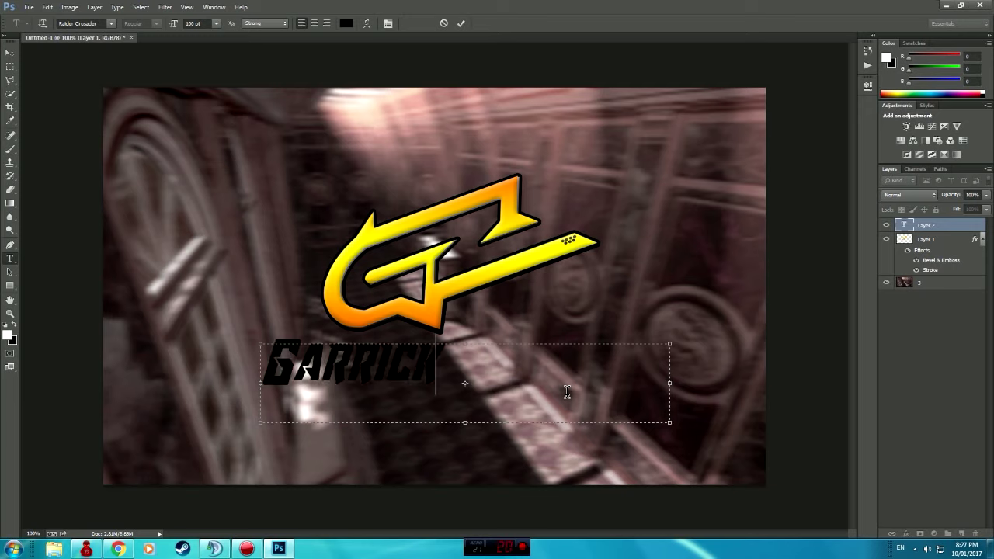
- Set the first-name text in the Drone Tracker font and position it beneath the logo
key("ctrl+a")
left_click(111, 23)
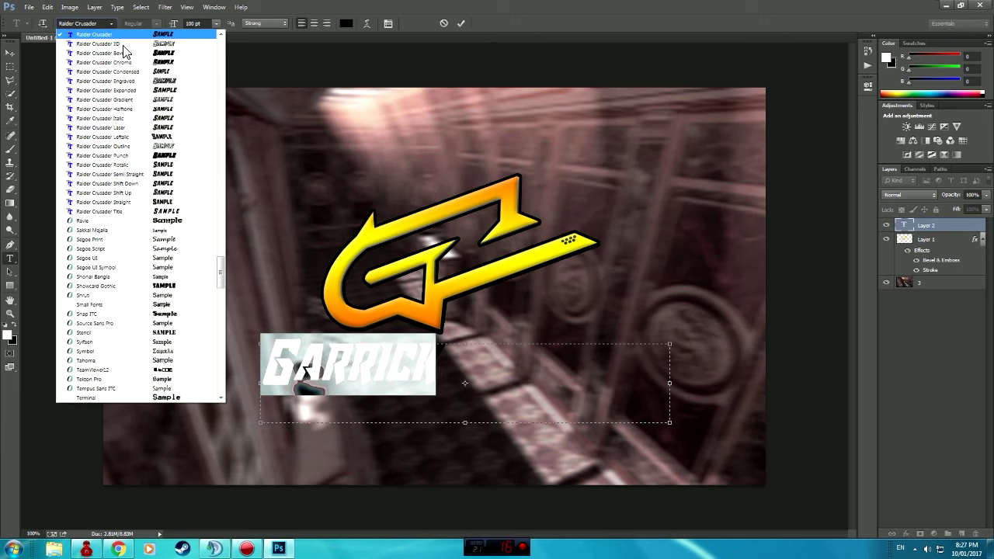
mouse_move(216, 273)
left_mouse_down()
mouse_move(217, 291)
mouse_move(224, 115)
mouse_move(223, 124)
left_mouse_up()
left_click(186, 279)
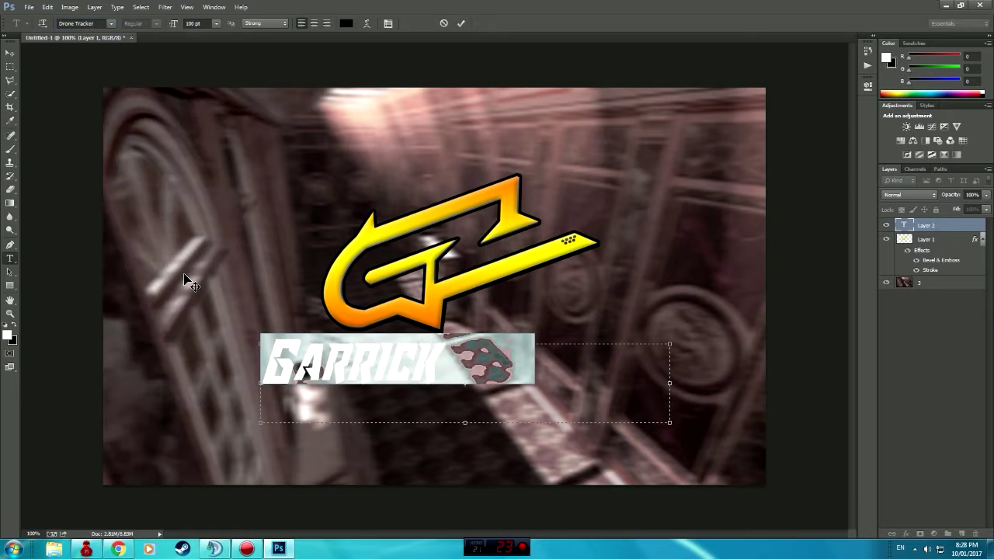
left_click(10, 53)
left_click_drag(558, 374, 601, 383)
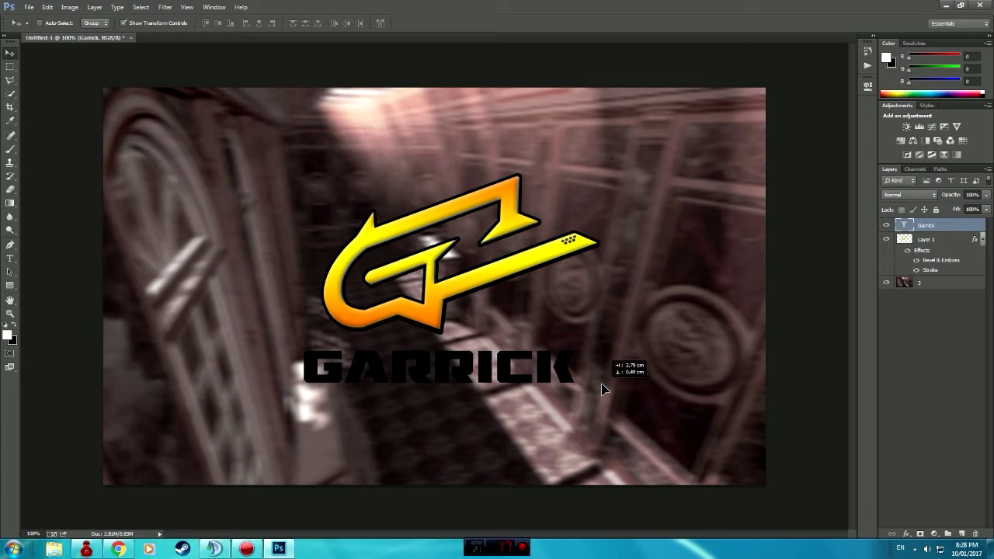
left_click_drag(601, 382, 604, 387)
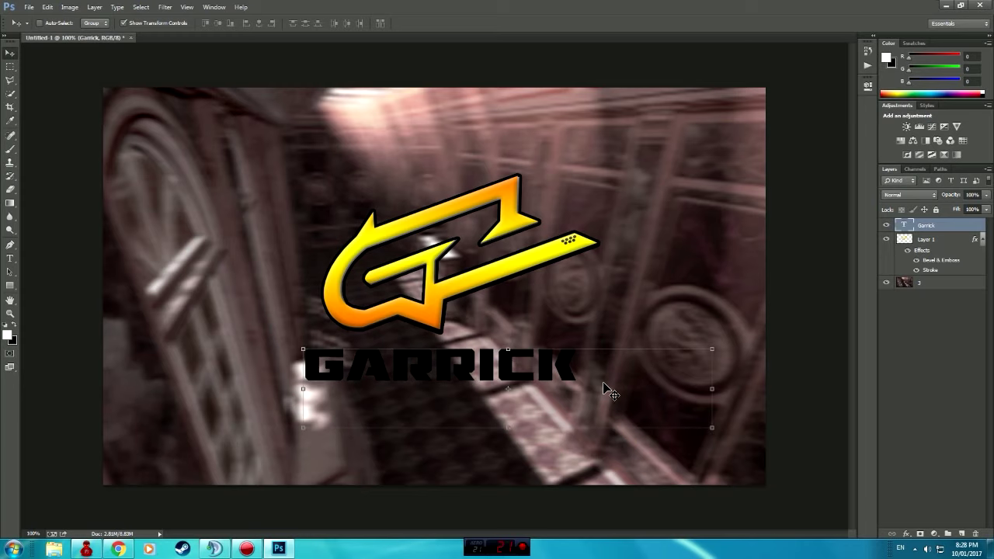
- Give the first-name text layer a white Color Overlay in Blending Options
right_click(926, 233)
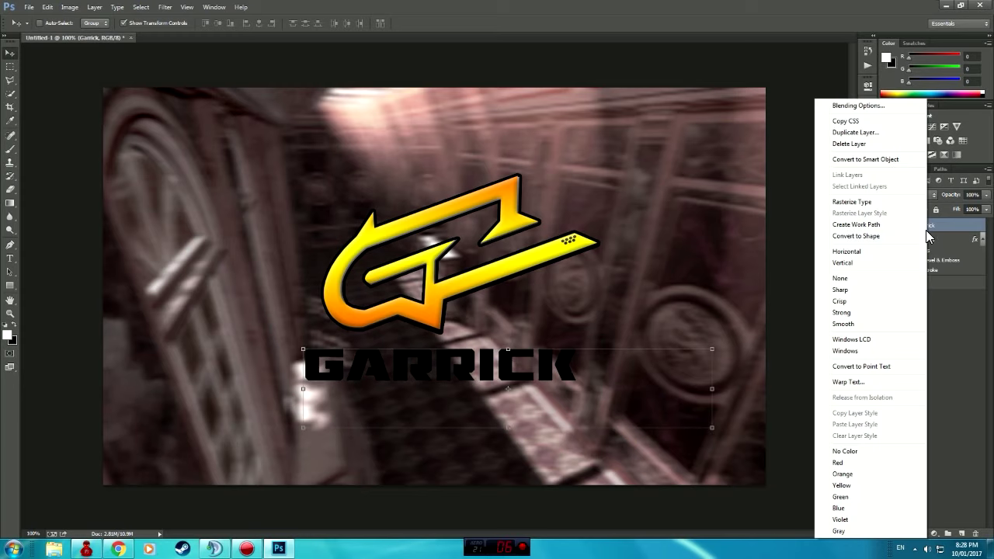
left_click(847, 107)
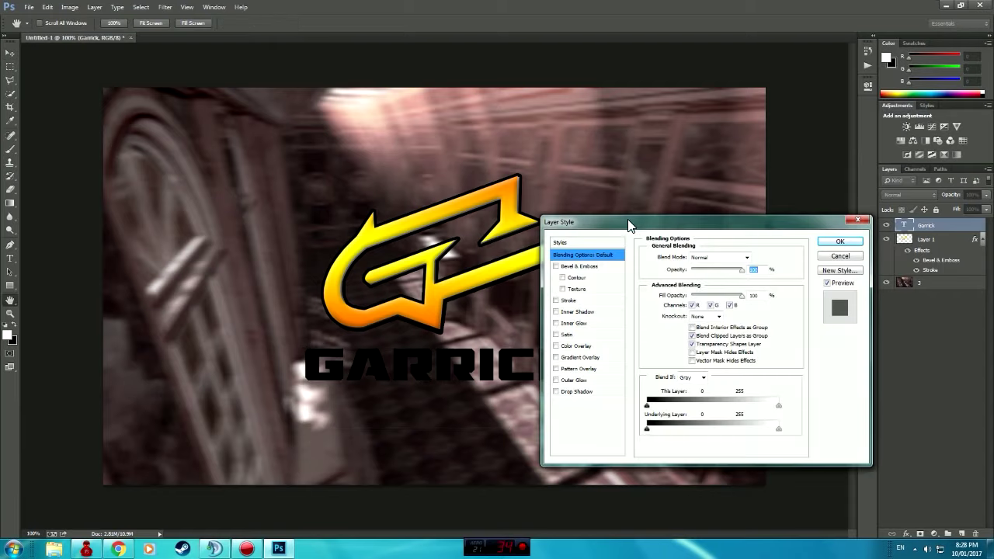
mouse_move(624, 232)
left_mouse_down()
mouse_move(709, 236)
mouse_move(657, 233)
mouse_move(682, 235)
left_mouse_up()
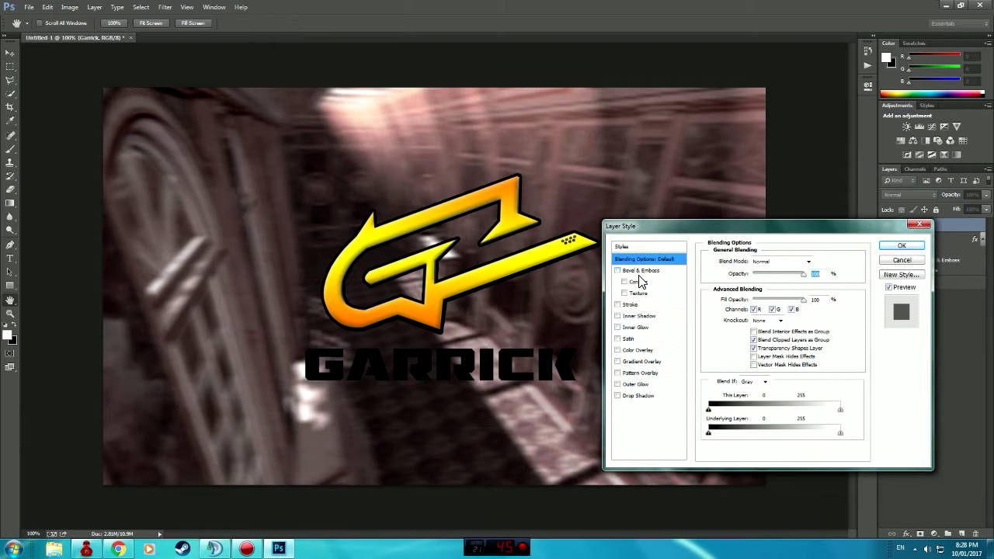
left_click(618, 350)
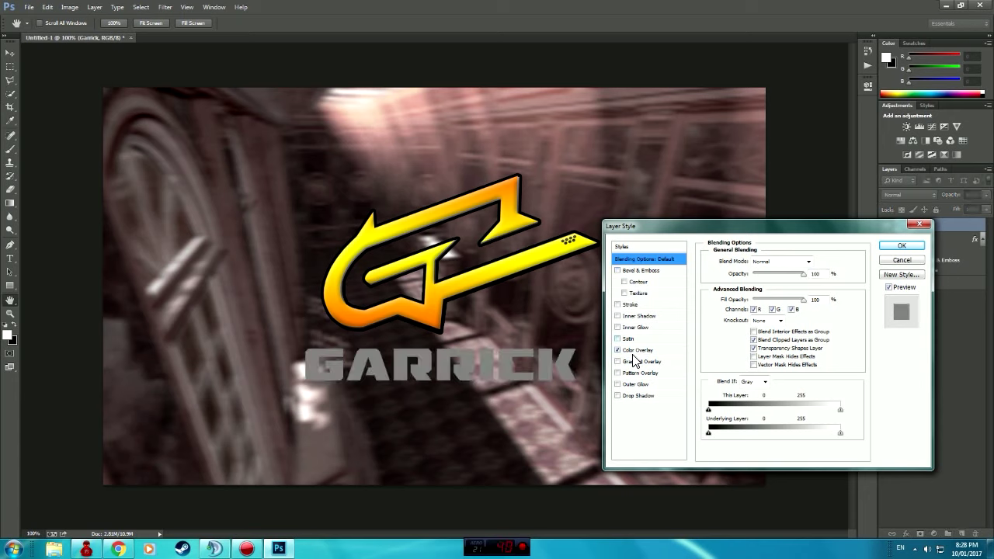
left_click(635, 350)
left_click(811, 262)
left_click(594, 320)
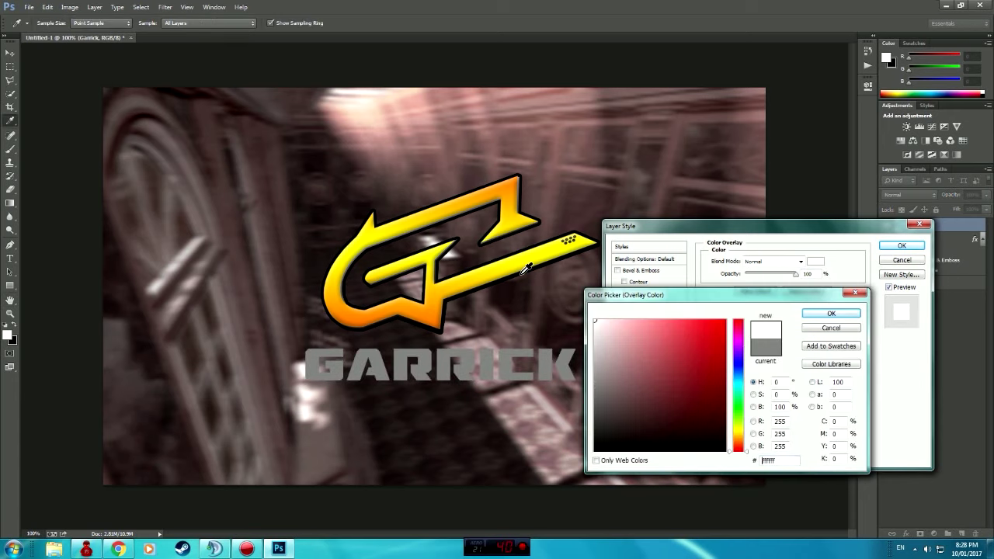
left_click(831, 314)
- Add a size 3 black Stroke and a Drop Shadow (distance 32, spread 7)
left_click(618, 304)
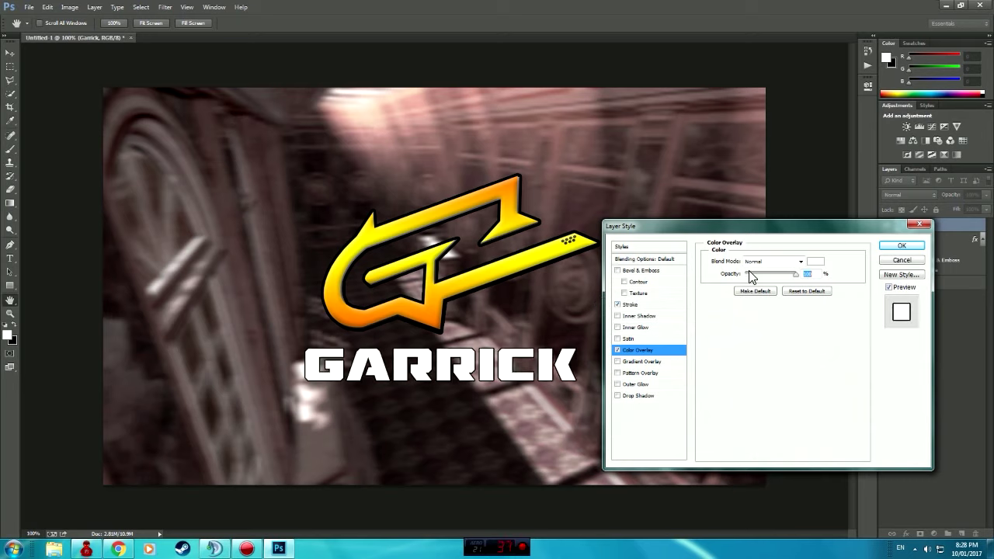
left_click(666, 306)
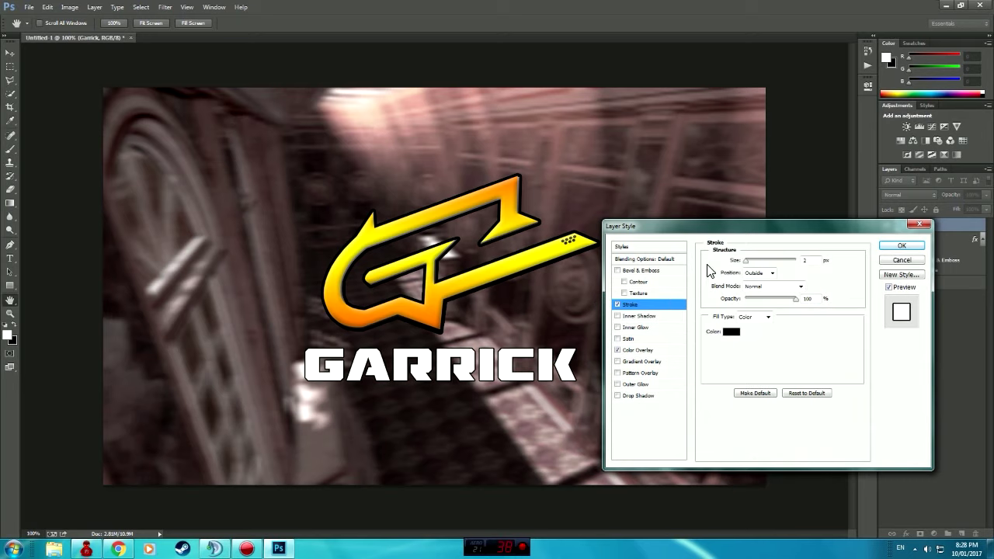
left_click_drag(747, 264, 751, 263)
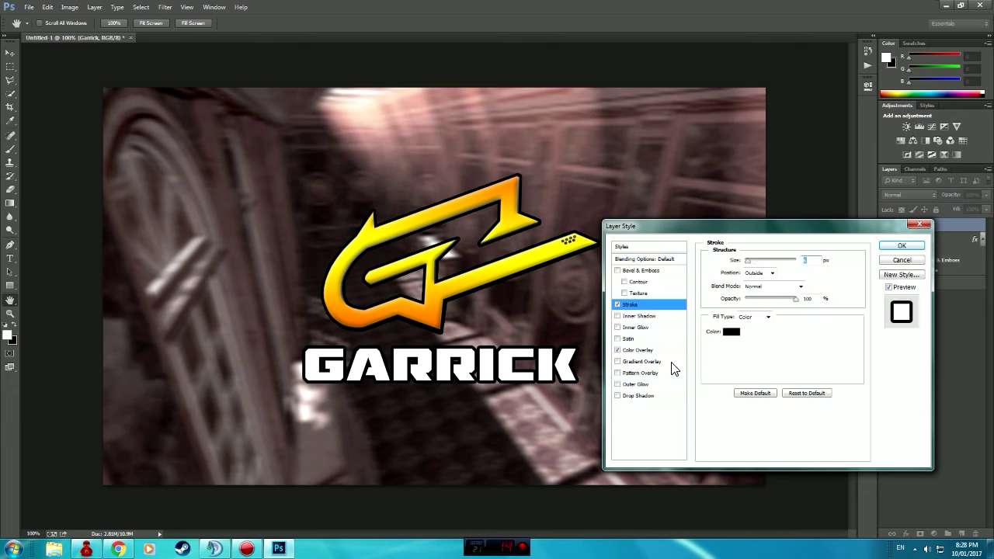
left_click(647, 396)
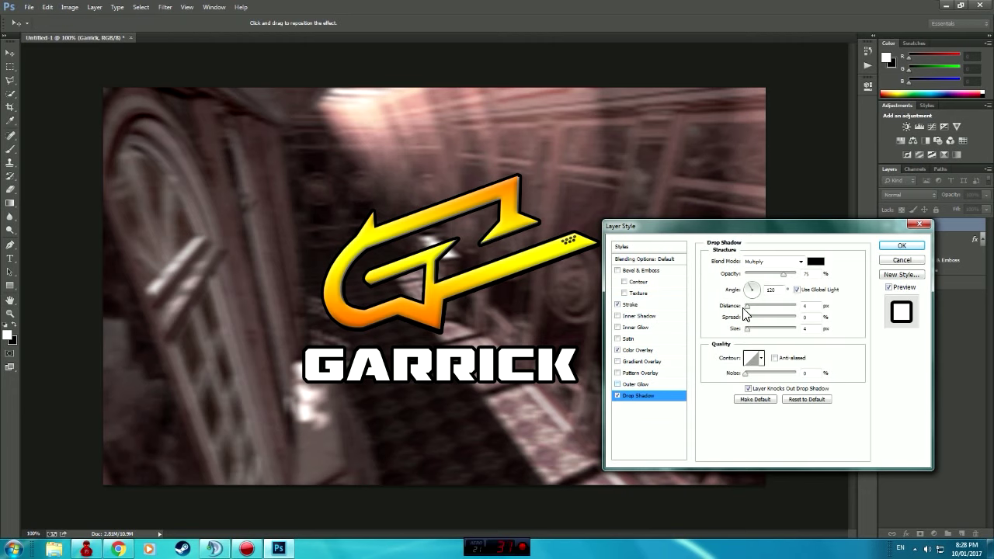
left_click_drag(747, 306, 761, 312)
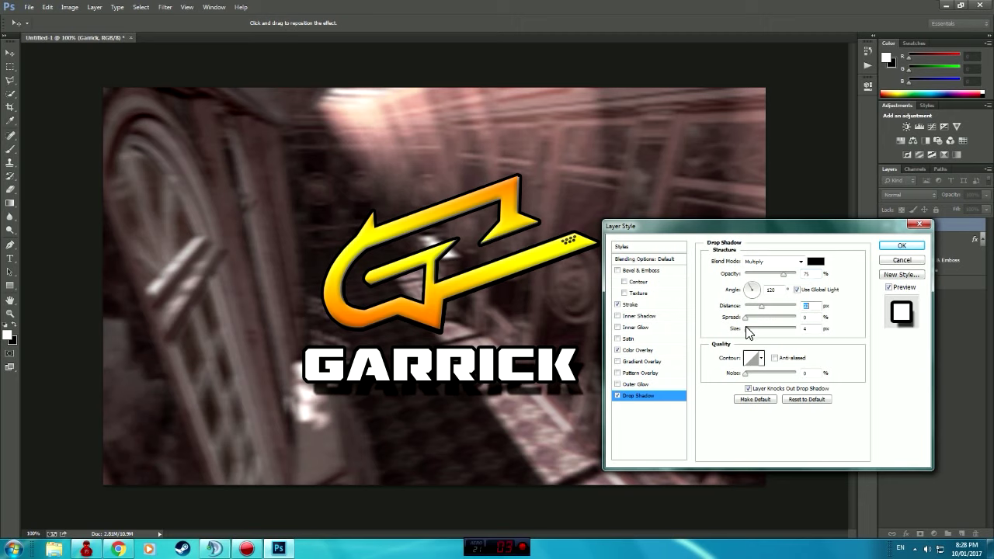
mouse_move(747, 318)
left_mouse_down()
mouse_move(759, 319)
mouse_move(747, 320)
mouse_move(749, 331)
left_mouse_up()
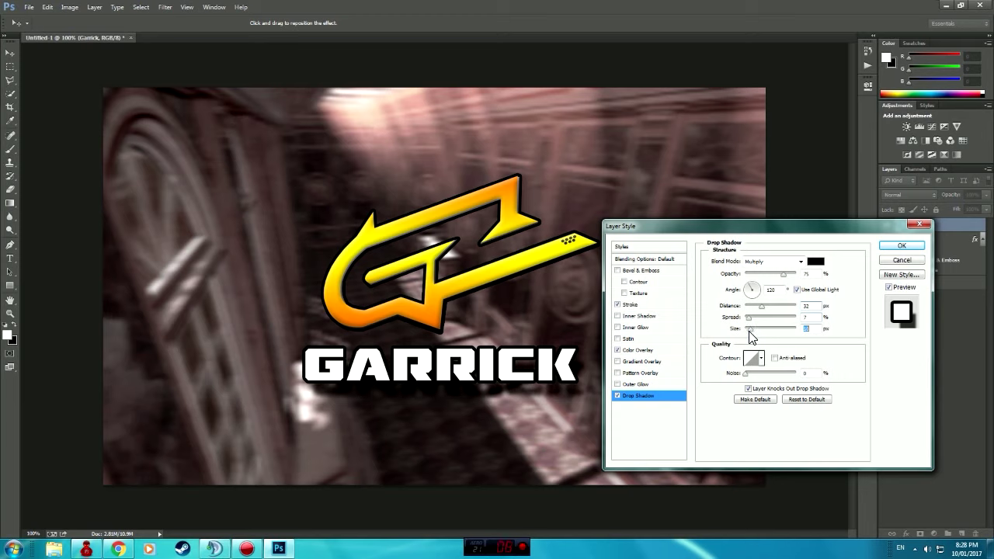
left_click(901, 246)
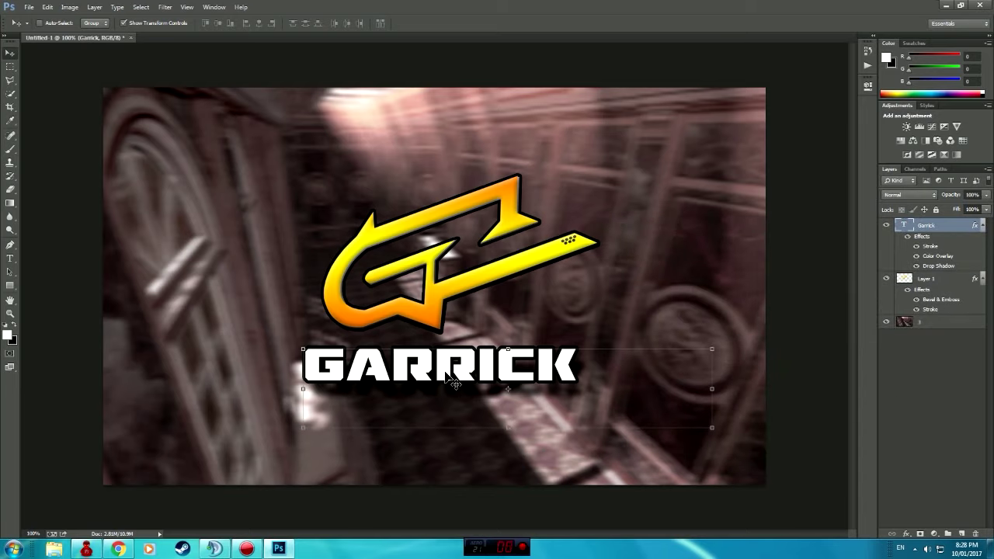
left_click_drag(446, 377, 441, 379)
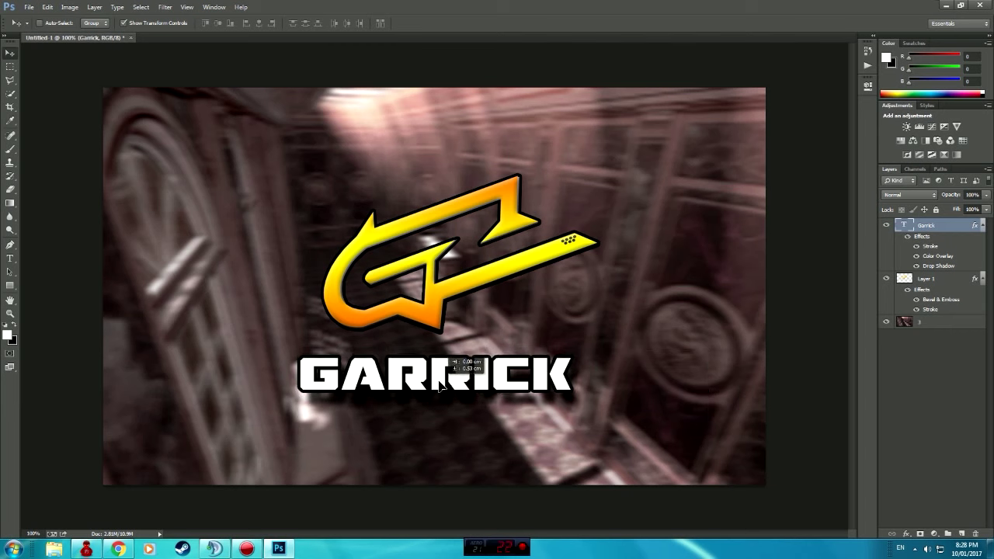
left_click(118, 549)
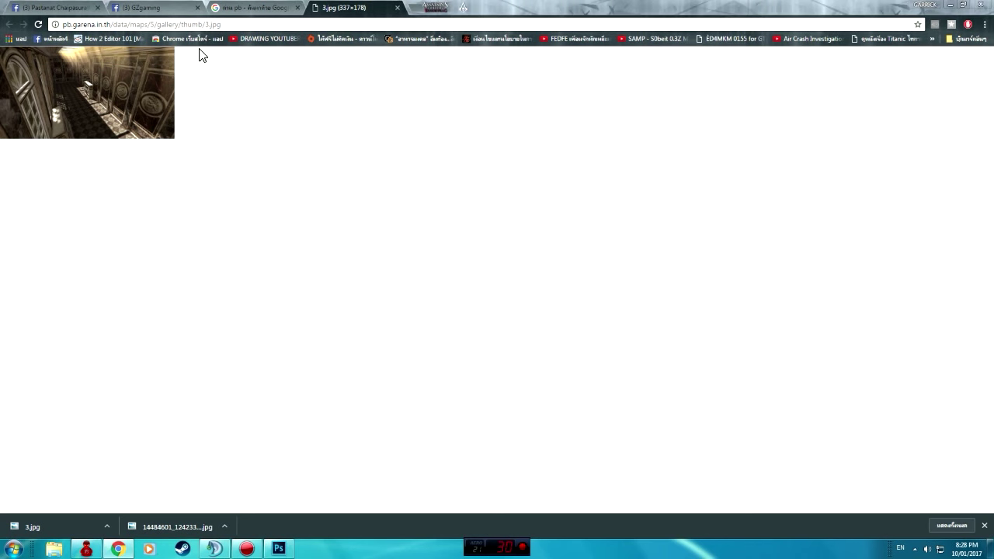
- Search Google Images for 'metal' and open the scratched Pixabay texture
left_click(248, 8)
key("ctrl+a")
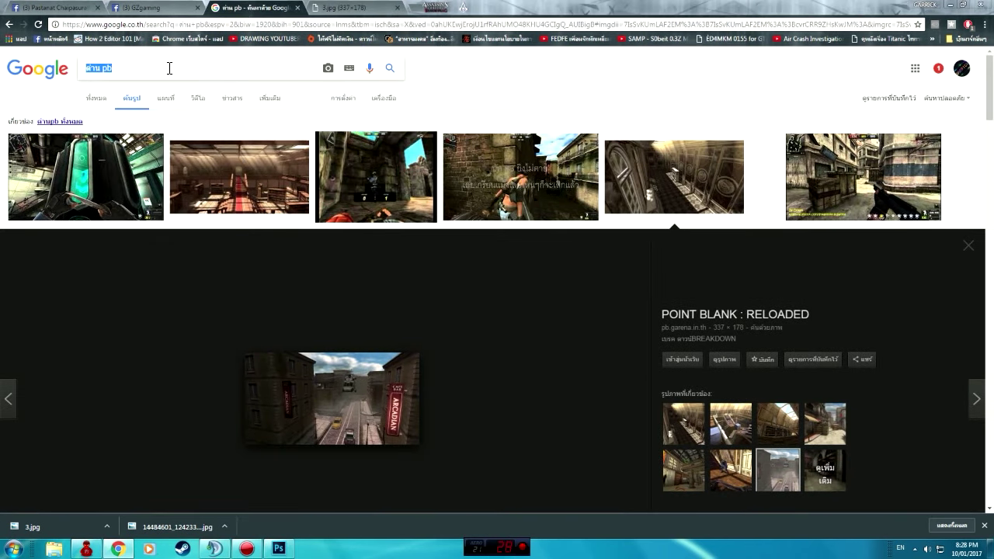
type("metal")
key("Return")
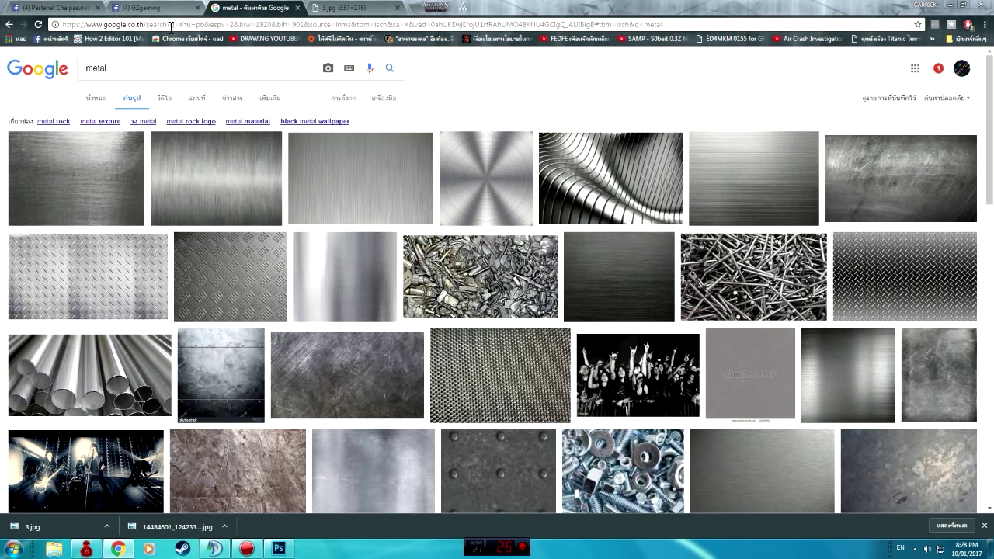
left_click(92, 181)
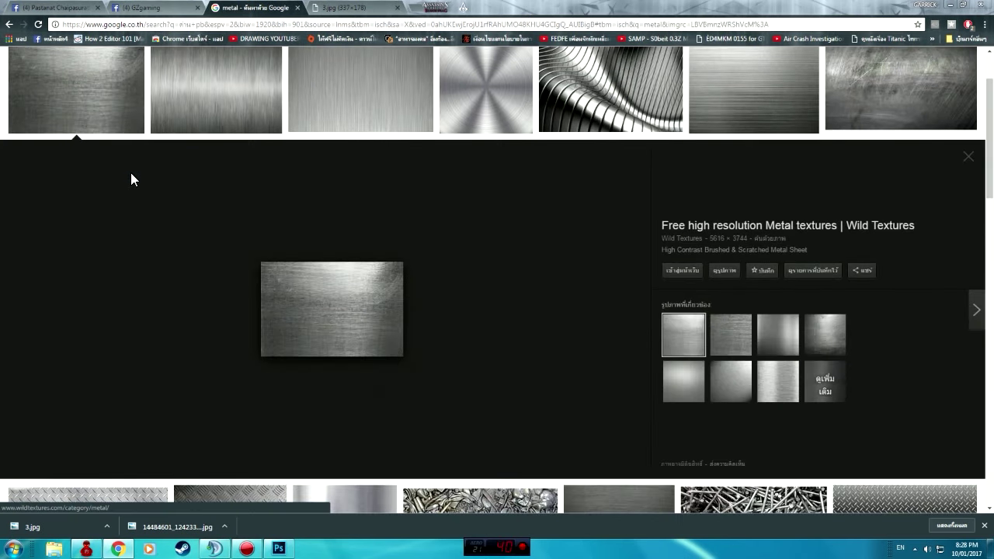
left_click(905, 120)
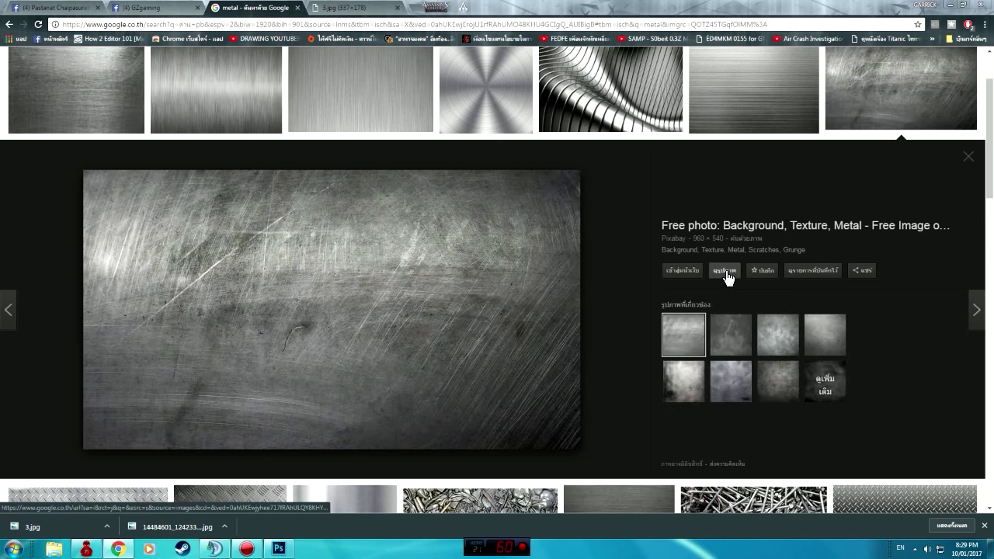
left_click(727, 278)
- Save the metal texture to the Desktop as background-1172581_960_720.jpg
left_click(394, 8)
left_click(395, 8)
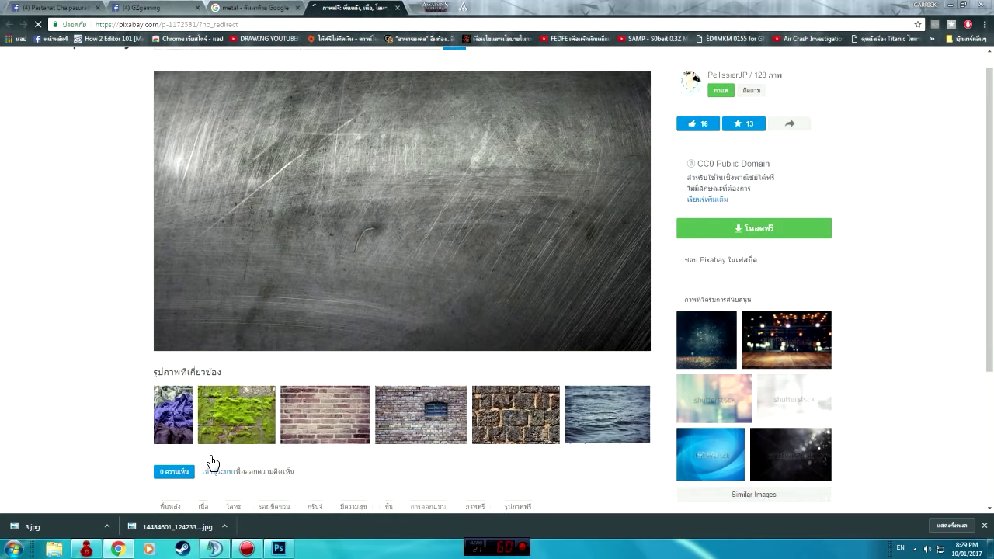
scroll(291, 236, "down", 1)
left_click(396, 7)
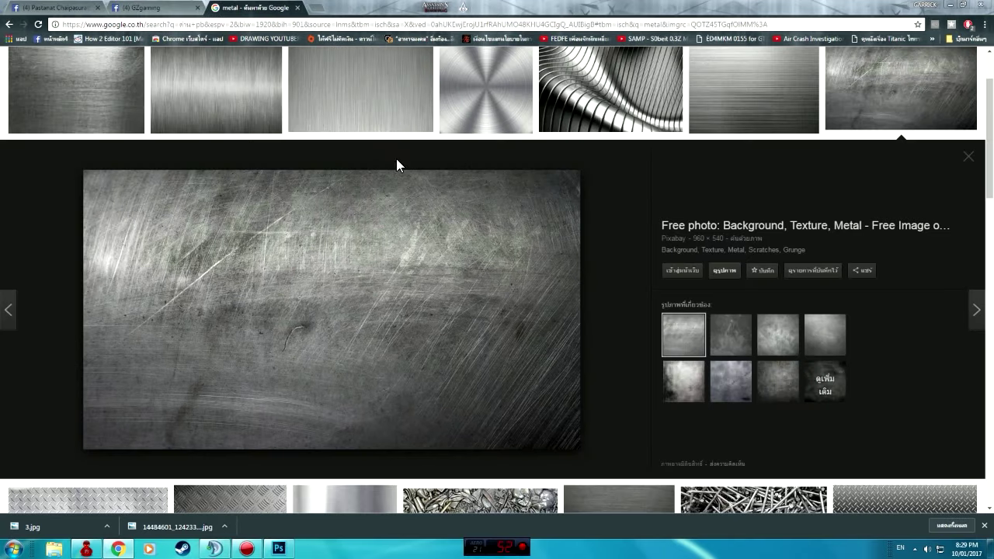
right_click(402, 250)
left_click(457, 342)
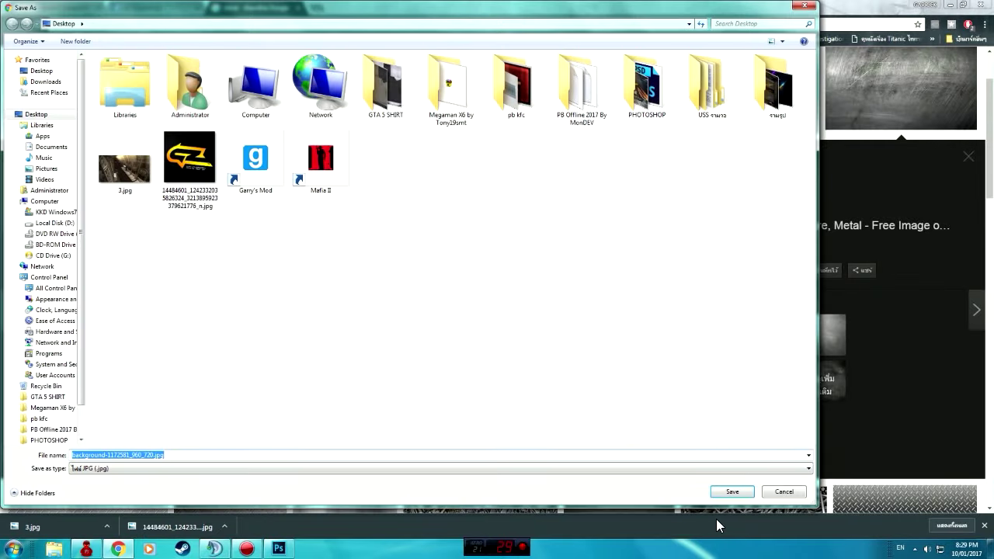
left_click(715, 476)
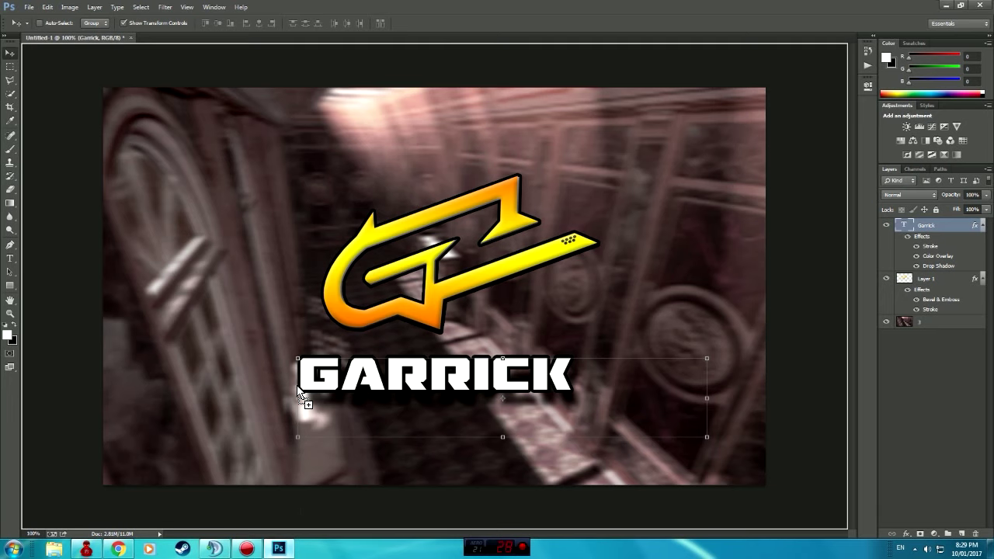
- Place the metal texture over the first-name text, scaled to cover the whole word
left_click_drag(60, 529, 284, 321)
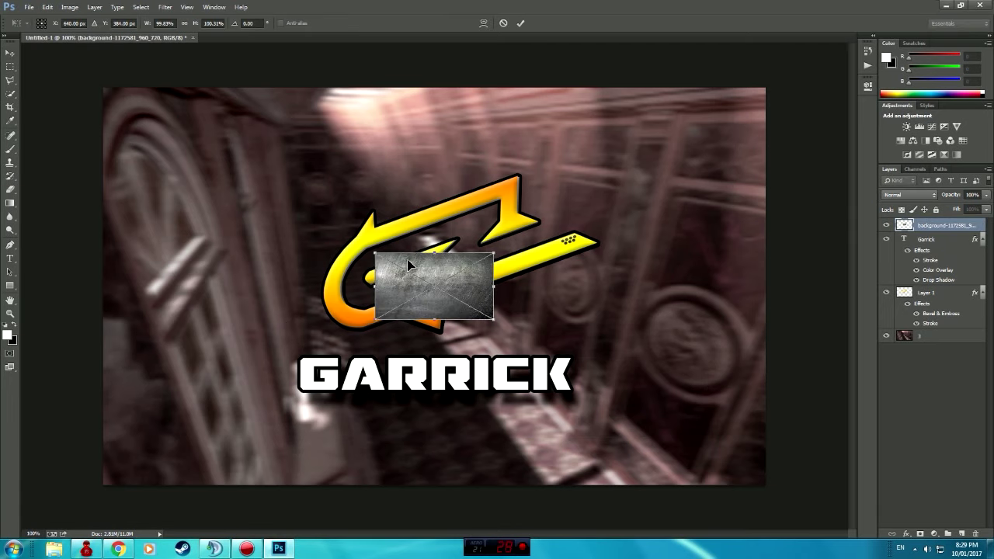
left_click_drag(408, 265, 317, 353)
left_click_drag(403, 410, 615, 463)
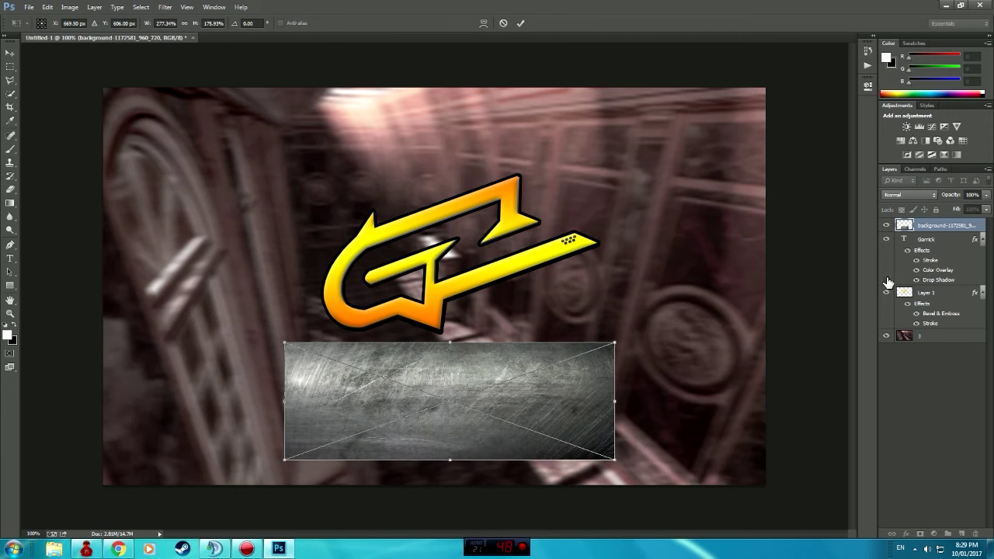
key("Return")
- Clip the metal texture into the first-name letters as a clipping mask
right_click(925, 226)
left_click(933, 223)
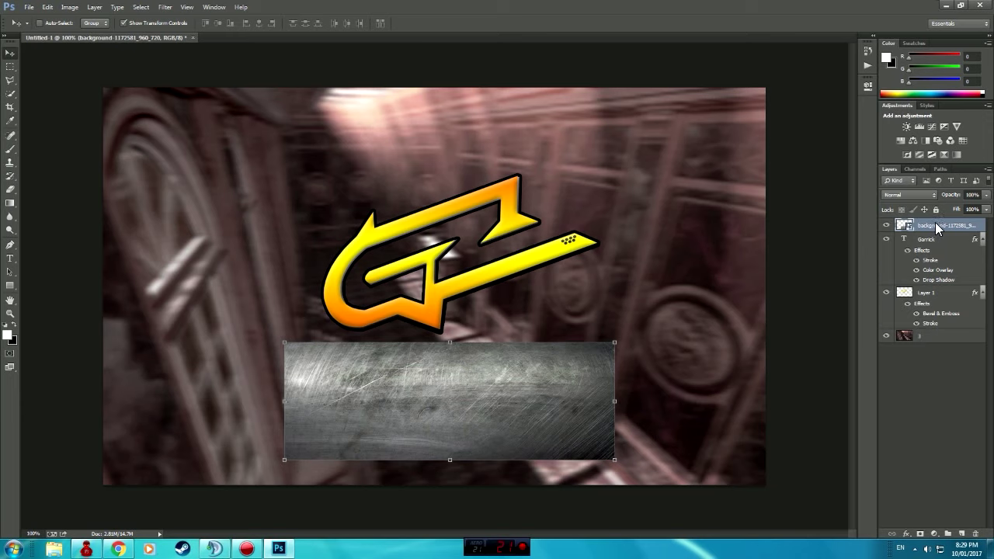
right_click(937, 227)
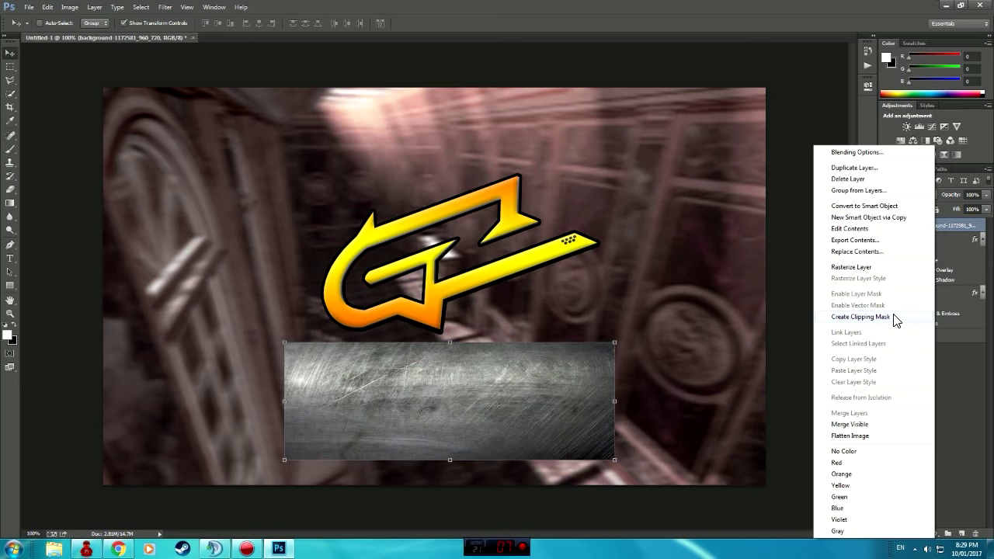
left_click(860, 317)
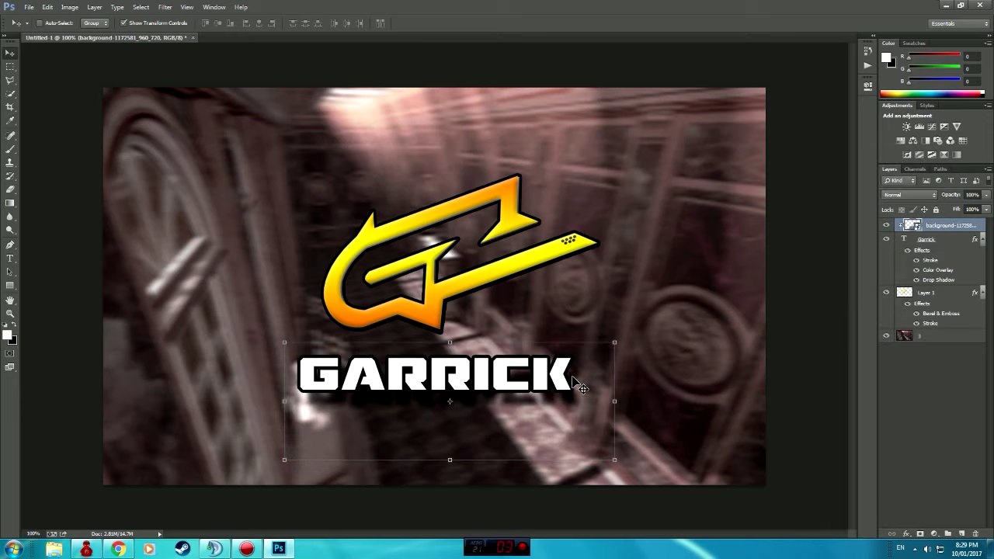
left_click_drag(570, 374, 576, 379)
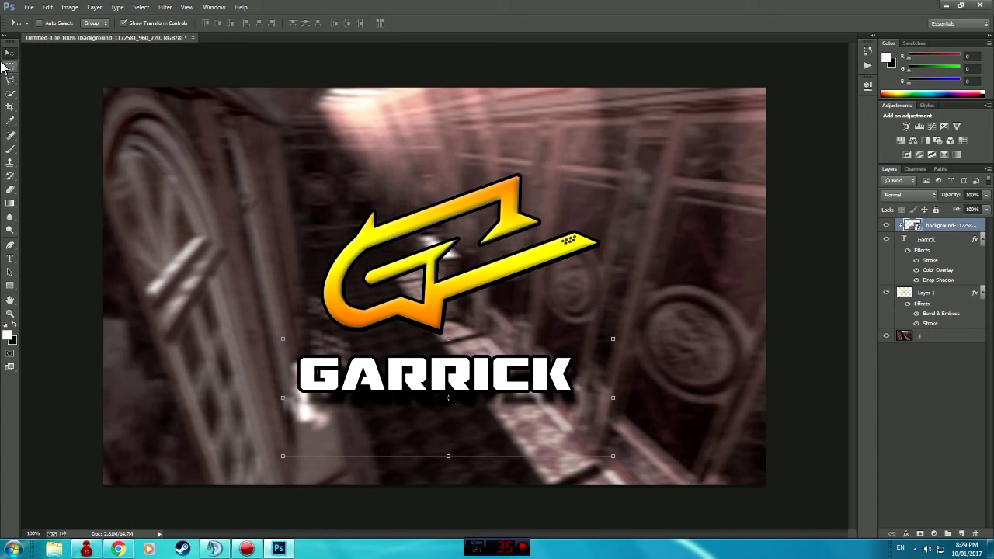
- Turn off the first-name layer's white Color Overlay so the metal shows
left_click(936, 241)
right_click(936, 240)
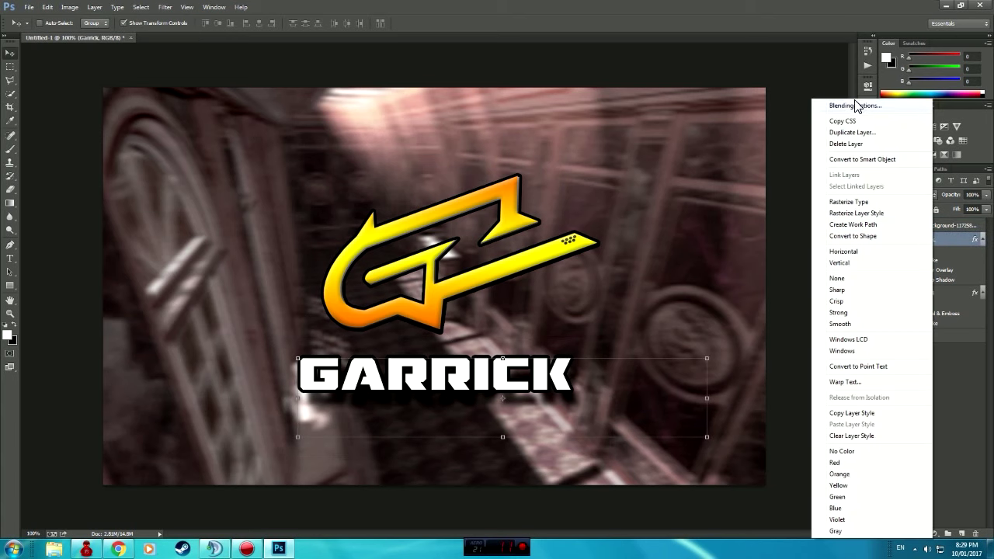
left_click(857, 106)
left_click(618, 351)
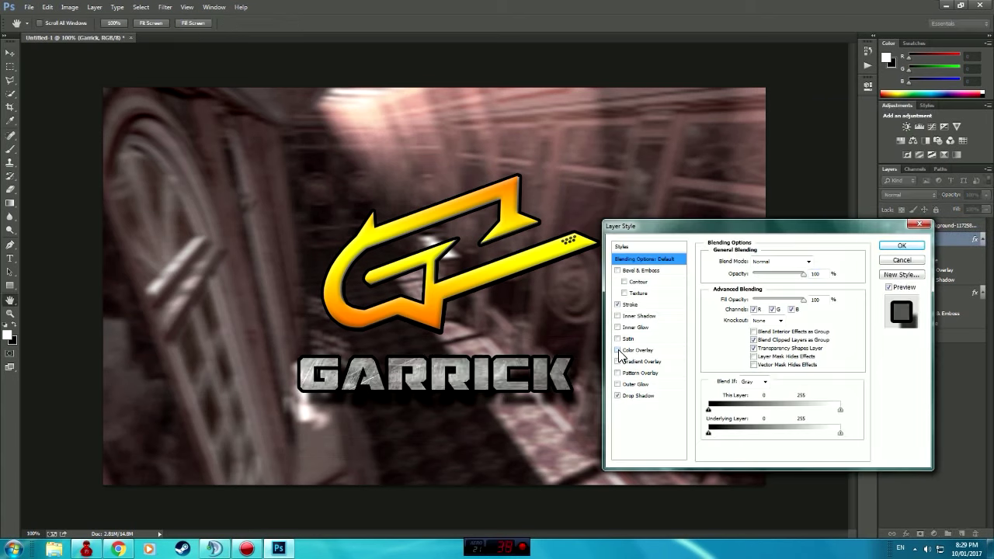
left_click(899, 247)
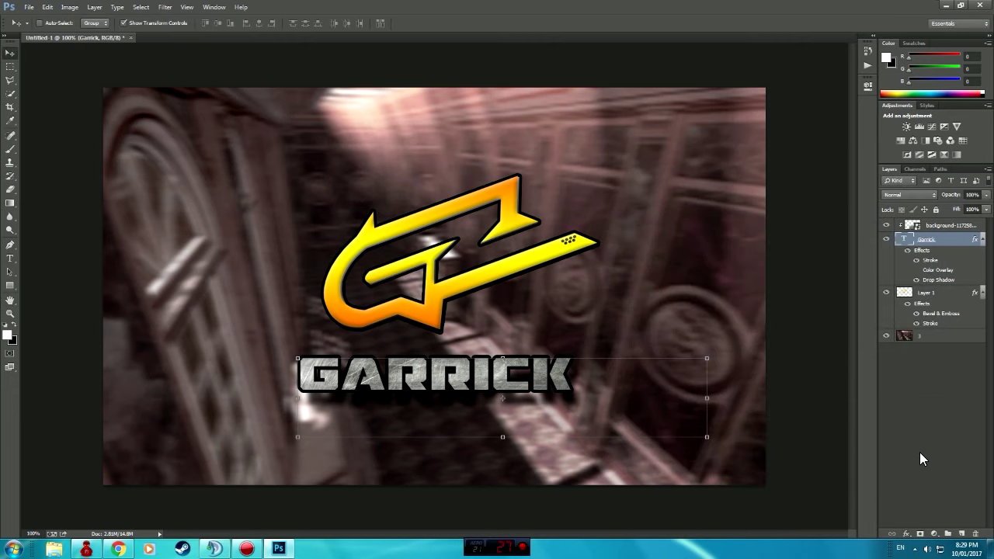
left_click(931, 227)
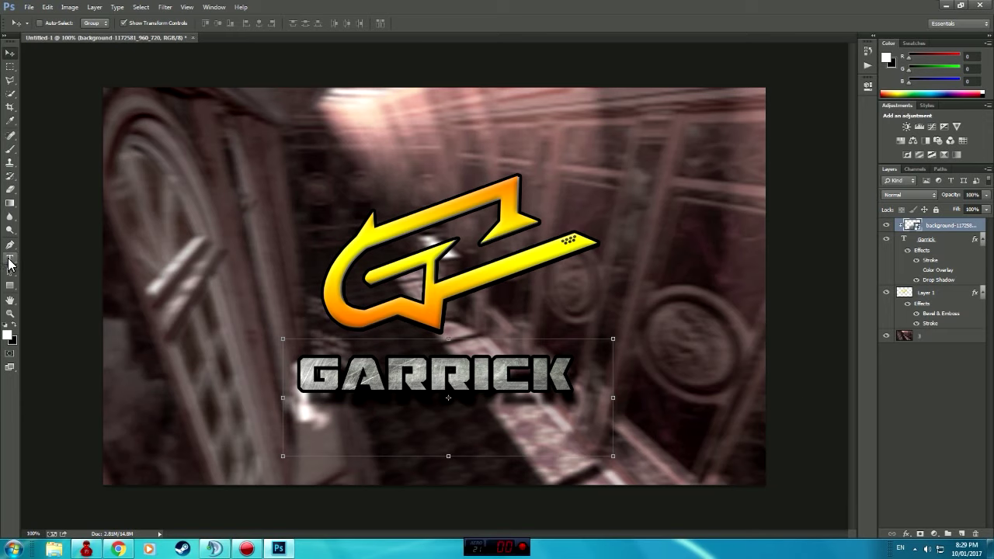
- Add a text box below the first name and type the surname
left_click(9, 259)
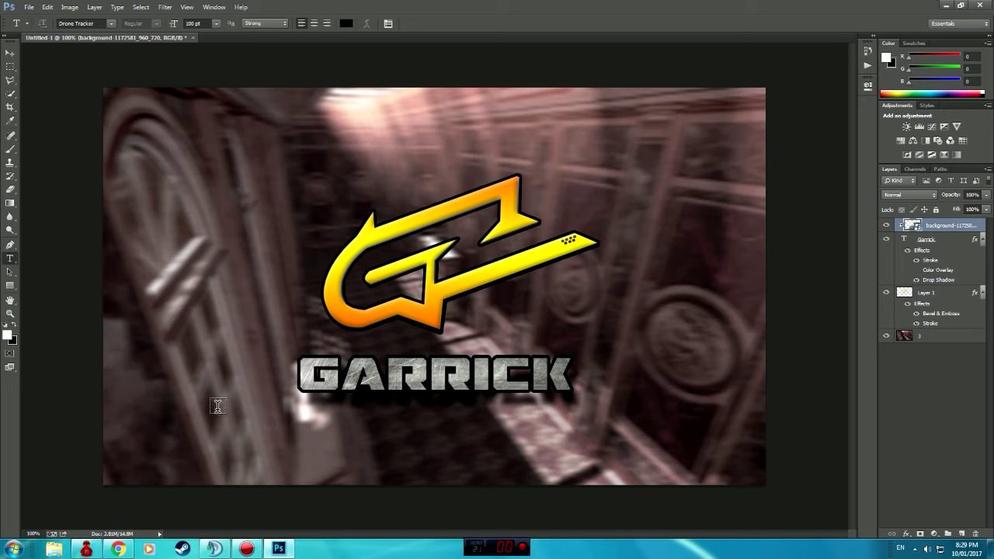
left_click_drag(212, 397, 711, 469)
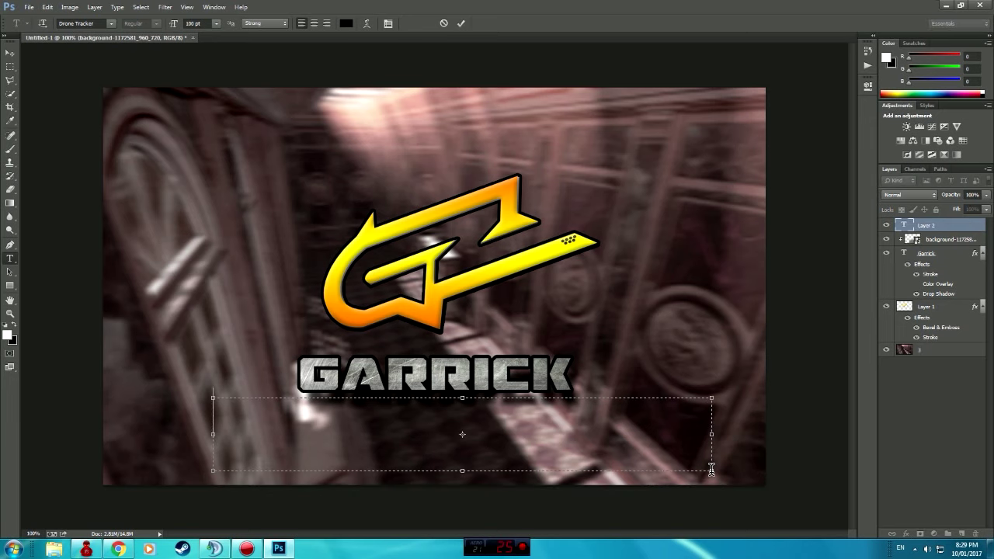
type("R")
key("BackSpace")
type("NAT")
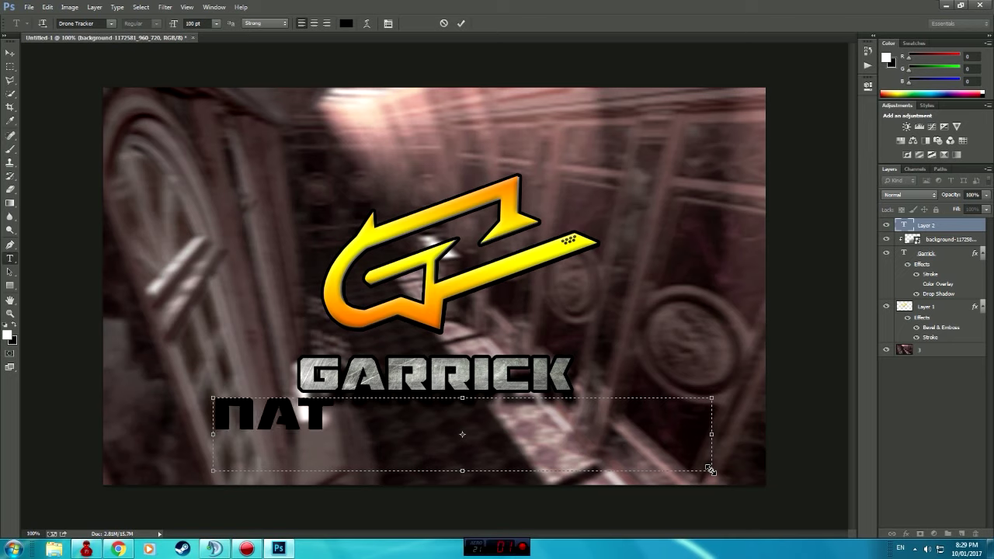
type("TRAWONG")
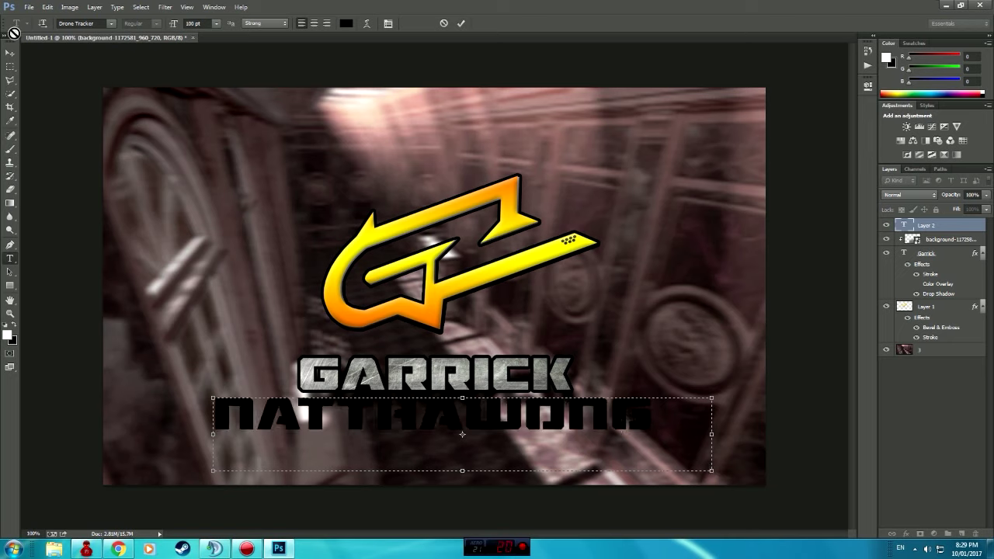
left_click(10, 53)
- Narrow the surname text and center it under the first name
left_click_drag(635, 433, 637, 436)
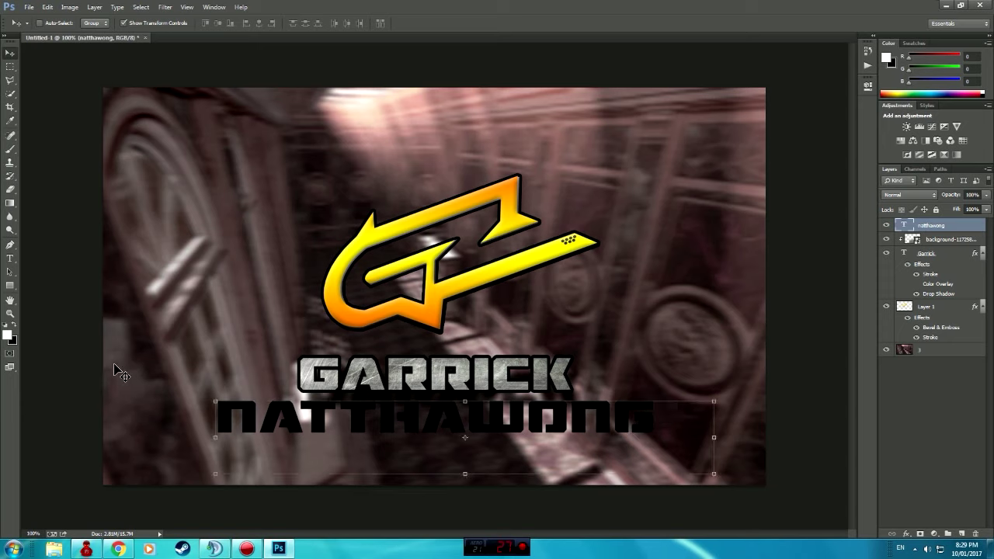
left_click_drag(214, 402, 324, 407)
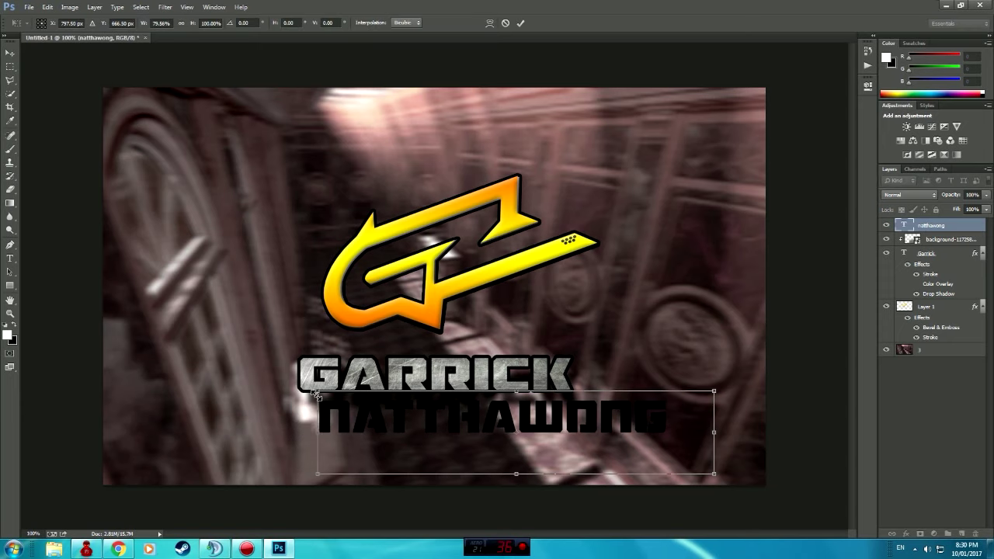
left_click_drag(324, 407, 377, 413)
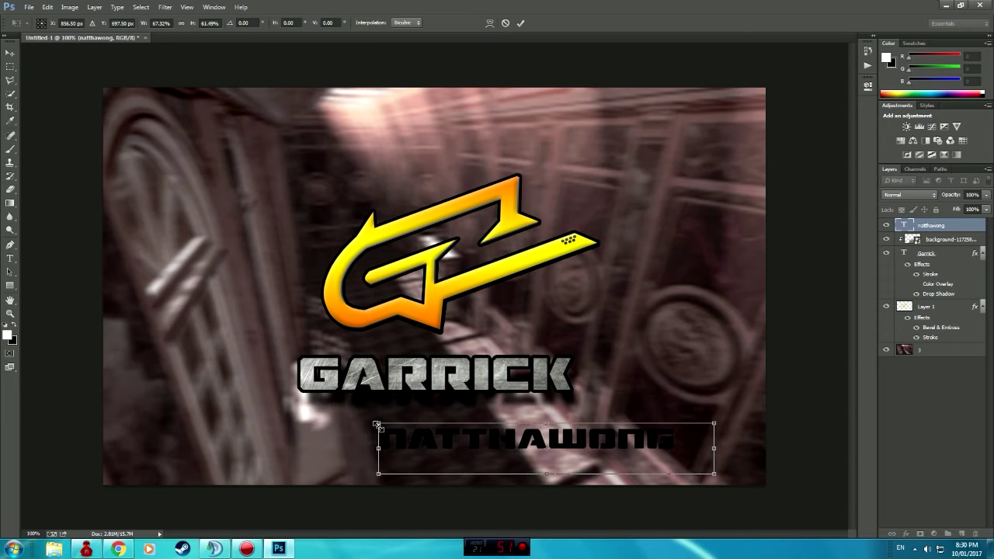
left_click_drag(630, 440, 539, 423)
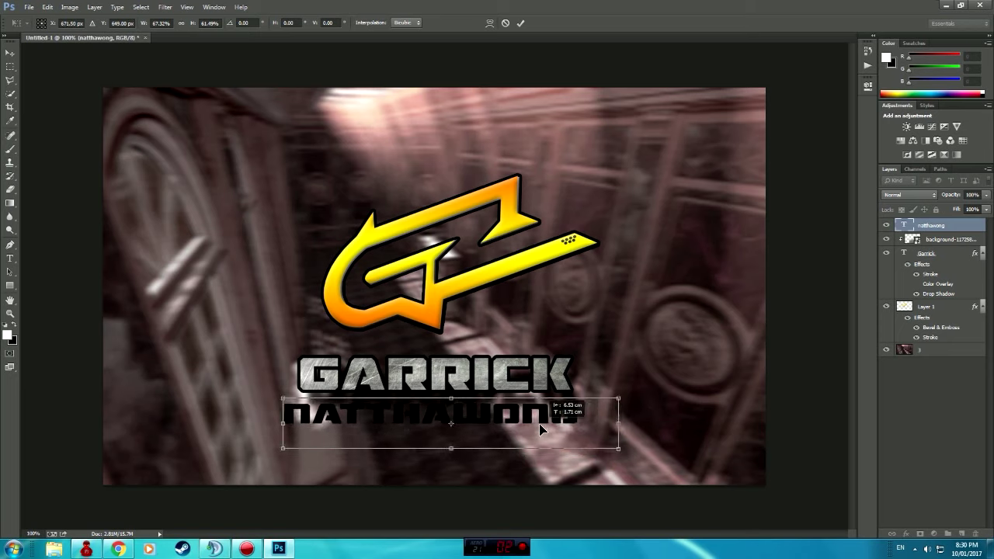
left_click(10, 258)
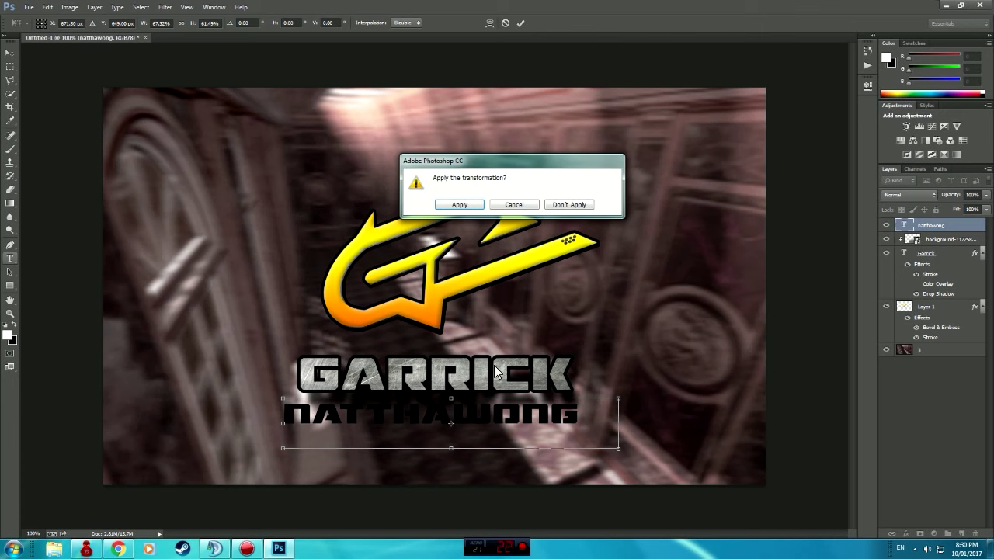
key("Return")
- Change NATTHAWONG from trial Drone Tracker fonts to Thunderstrike and nudge it slightly right and down
left_click(495, 411)
key("ctrl+a")
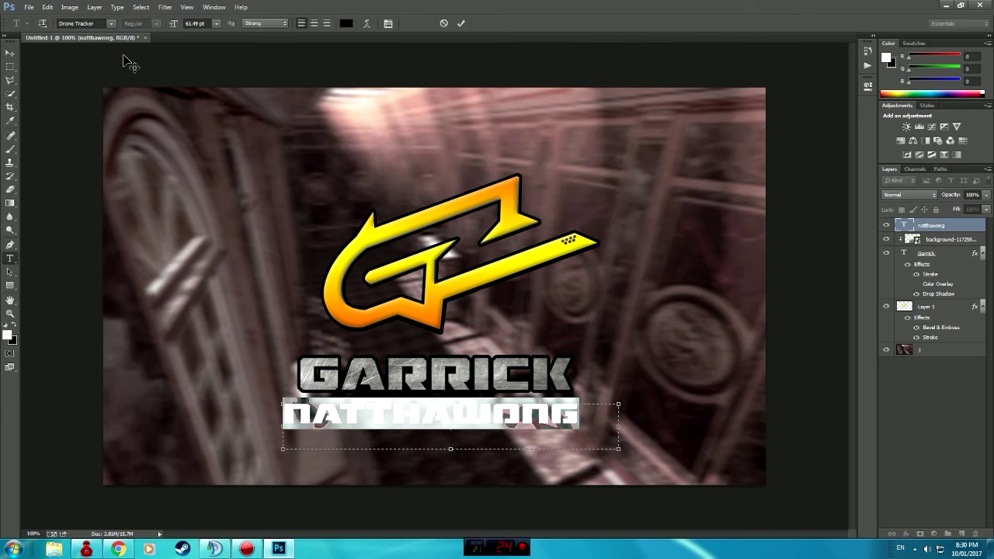
left_click(111, 24)
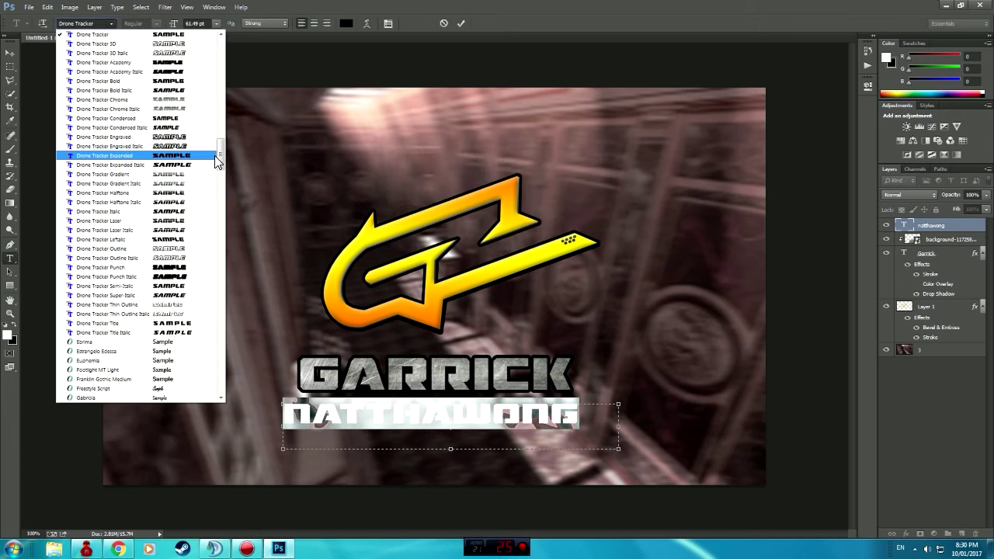
left_click(210, 202)
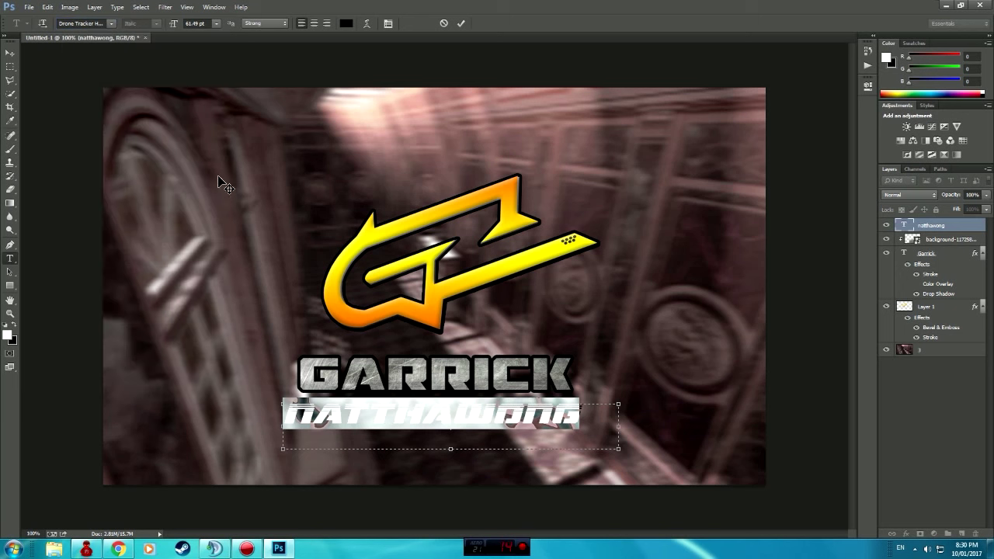
left_click(112, 22)
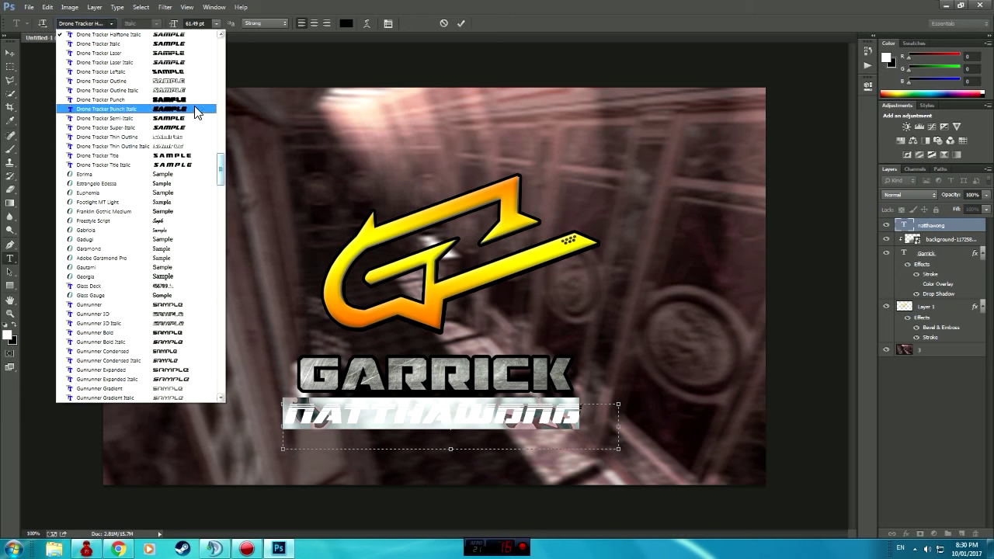
left_click(162, 43)
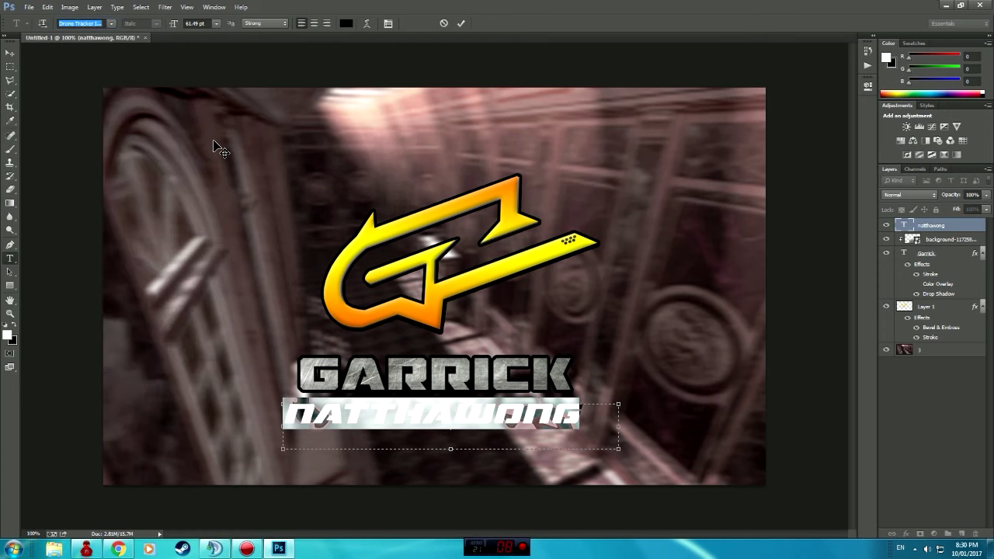
left_click(110, 23)
left_click_drag(220, 173, 220, 293)
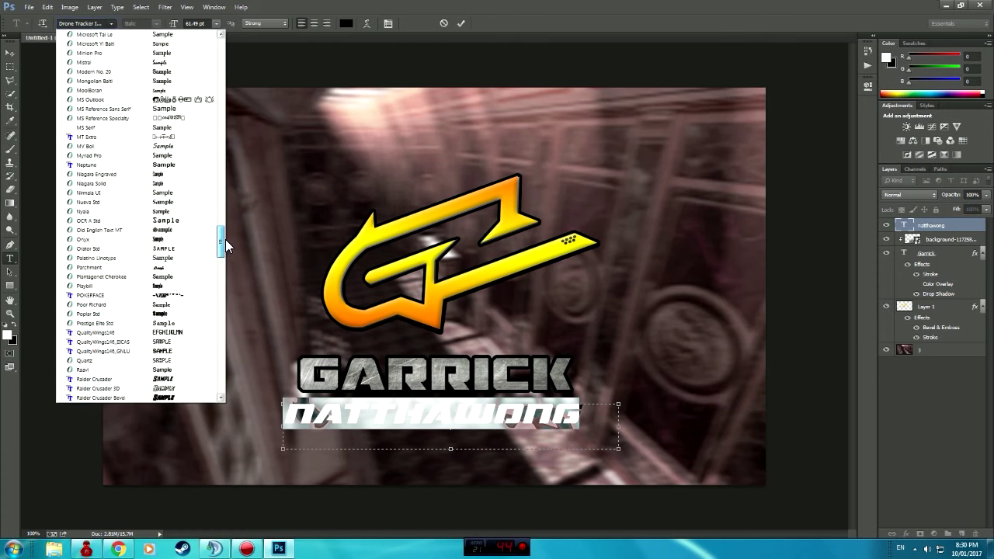
left_click(195, 323)
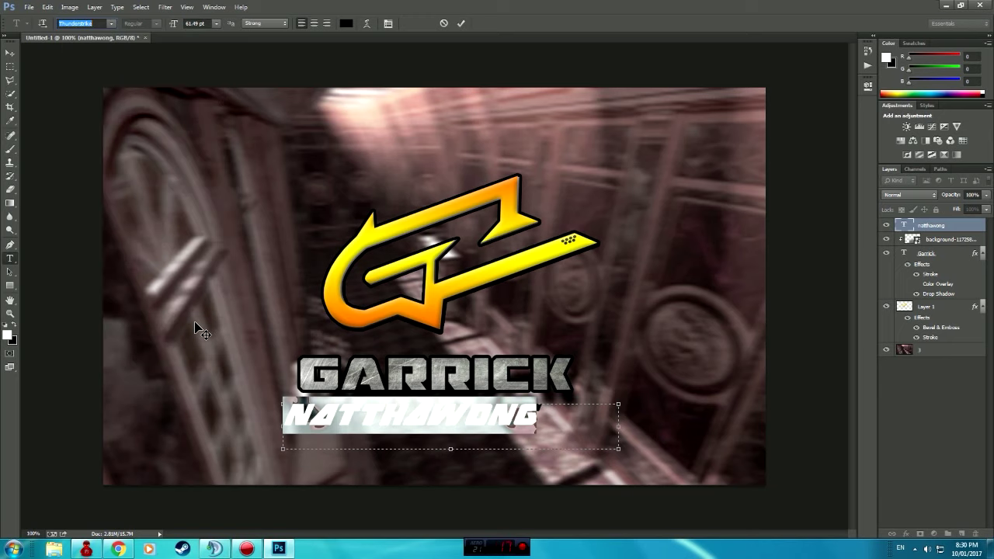
left_click(11, 52)
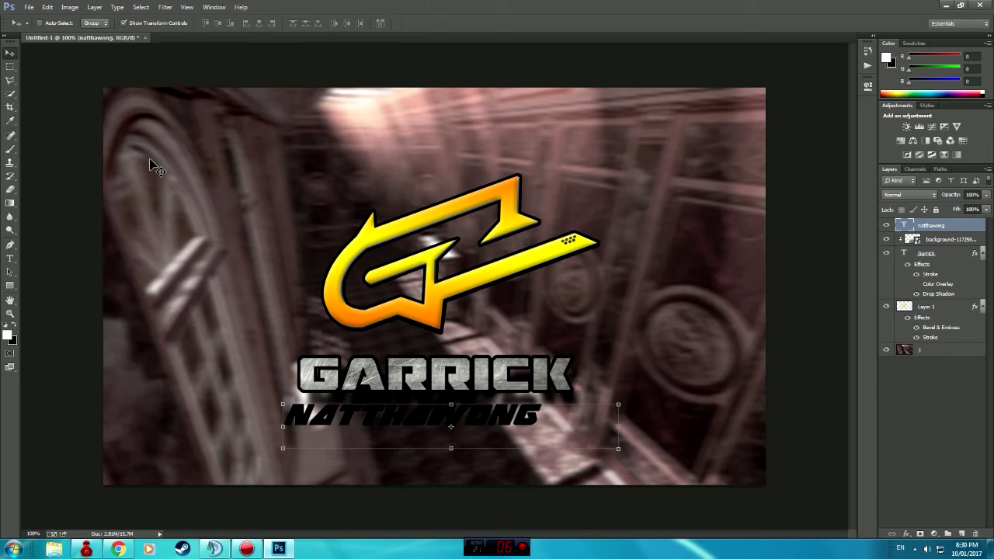
left_click_drag(573, 426, 588, 434)
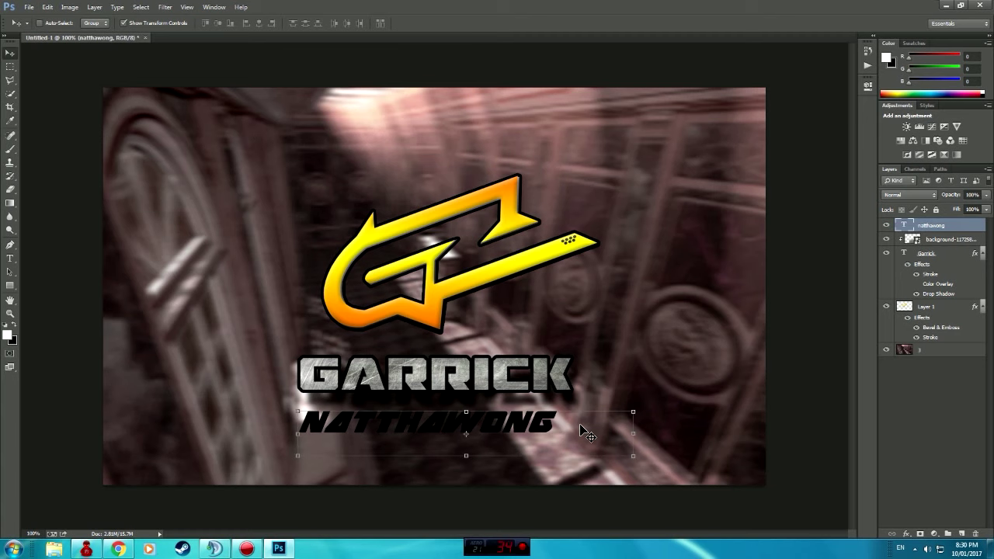
- Open NATTHAWONG's Layer Style, enabling Gradient Overlay and a black Stroke with adjusted size
right_click(945, 234)
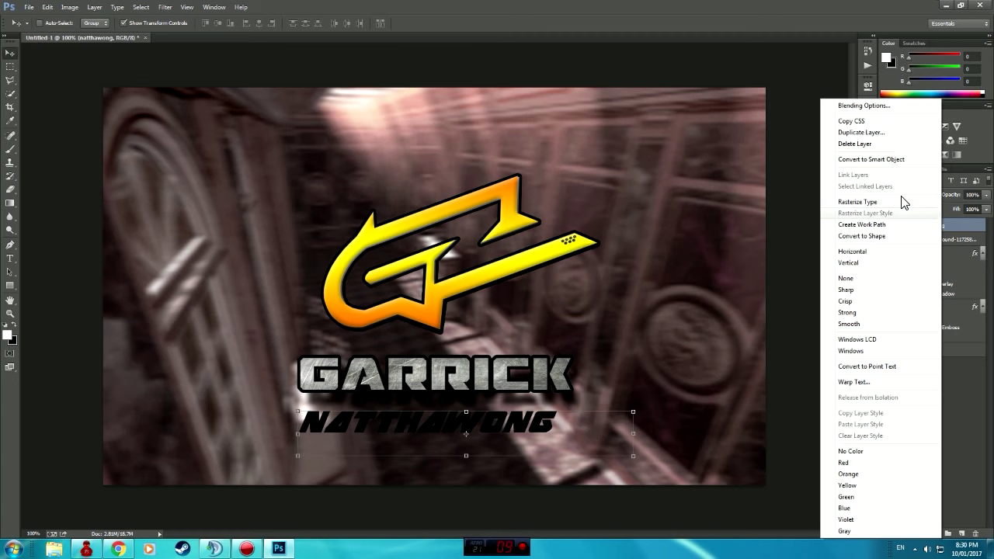
left_click(858, 104)
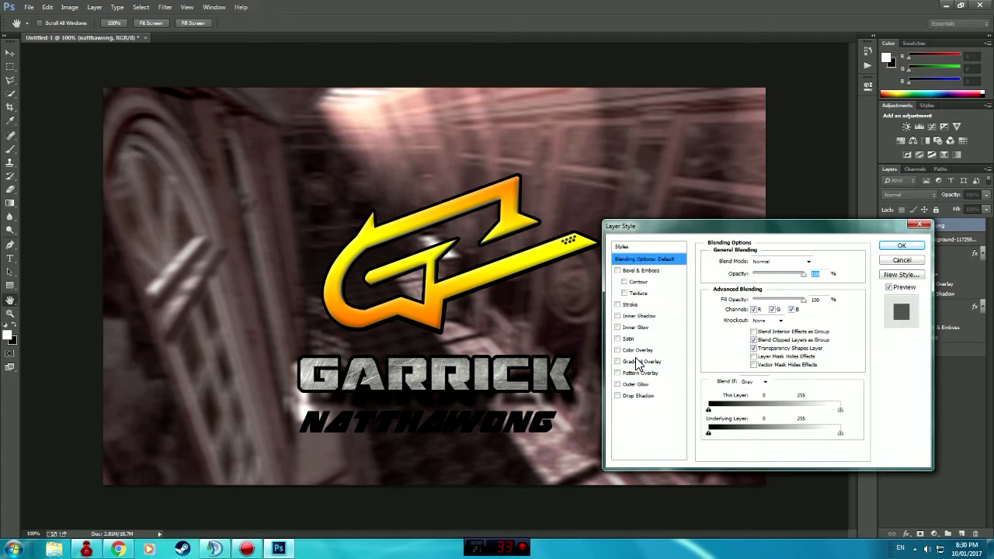
left_click(618, 362)
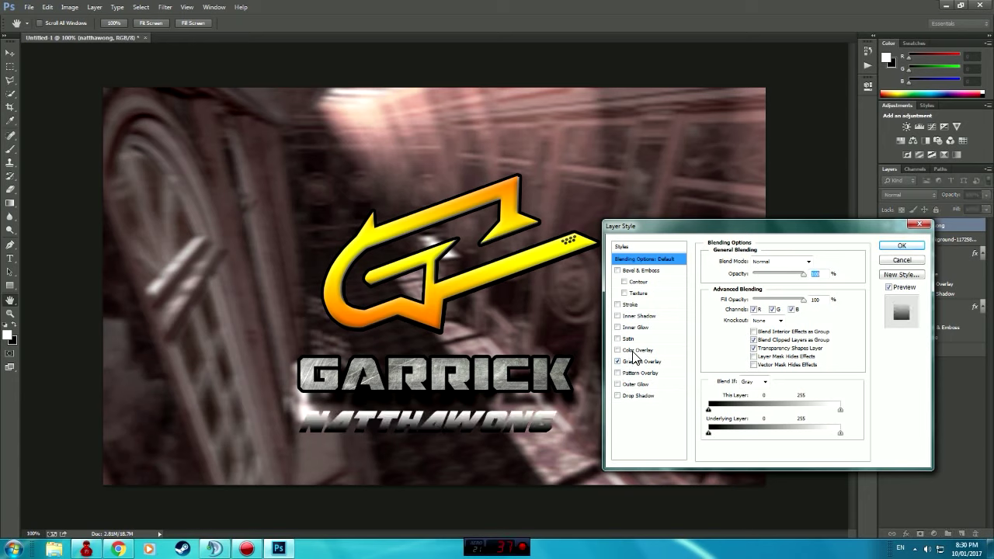
left_click(630, 305)
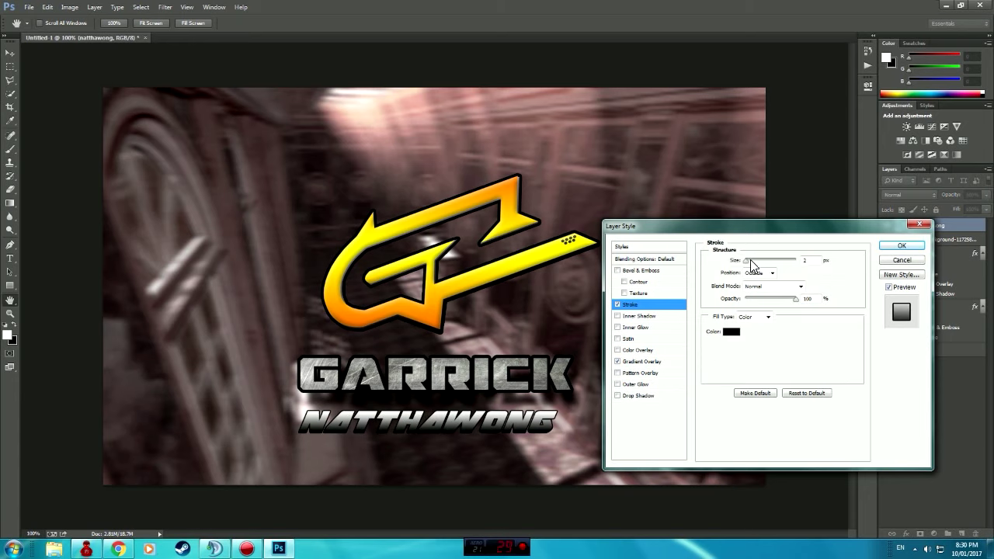
left_click_drag(750, 259, 747, 264)
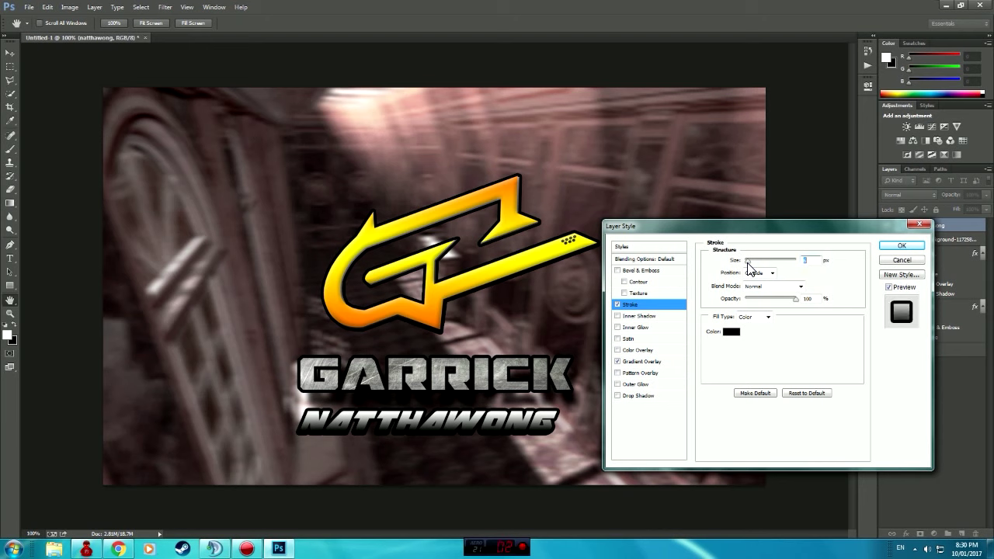
- Choose the Orange, Yellow, Orange gradient preset after previewing several other presets
left_click(652, 362)
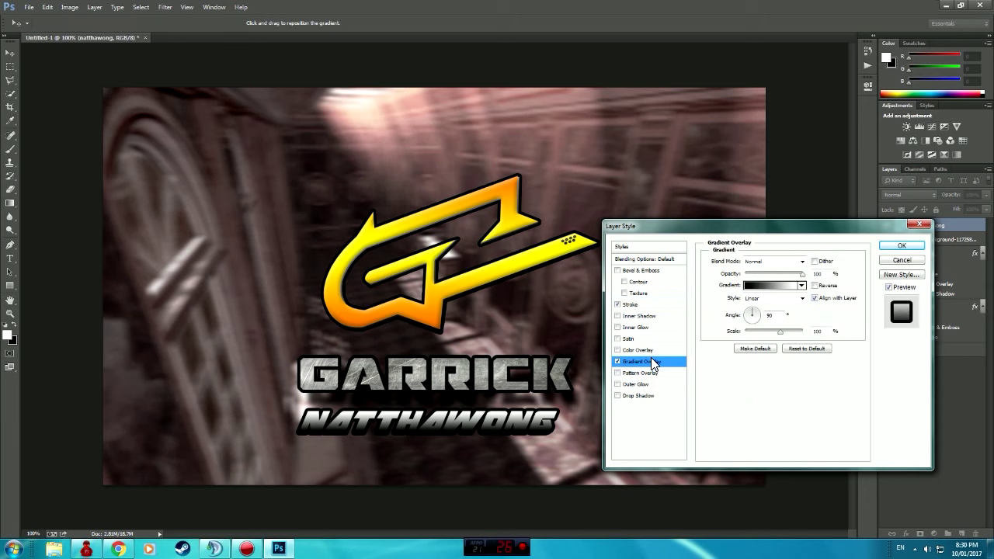
left_click(782, 288)
left_click(735, 238)
left_click(750, 223)
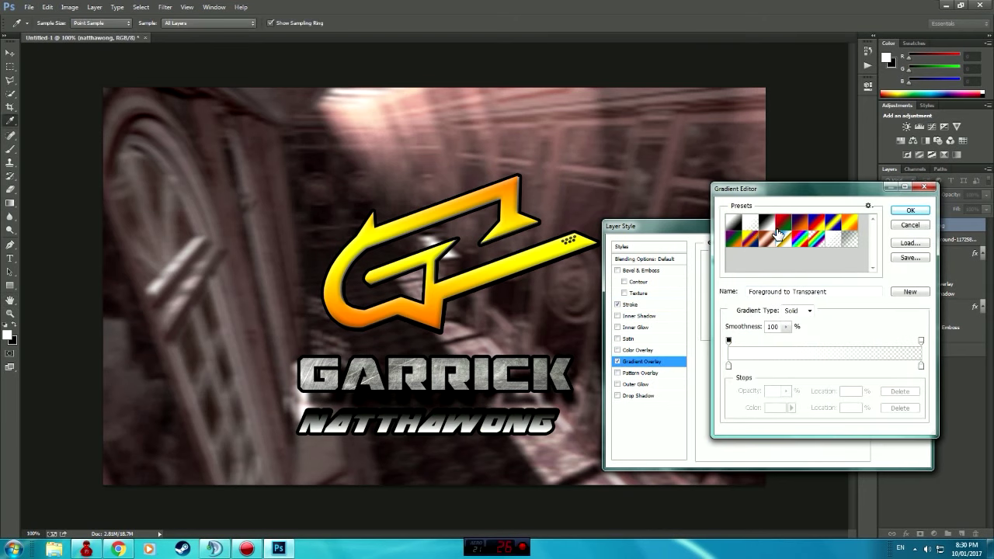
left_click(779, 236)
left_click(799, 224)
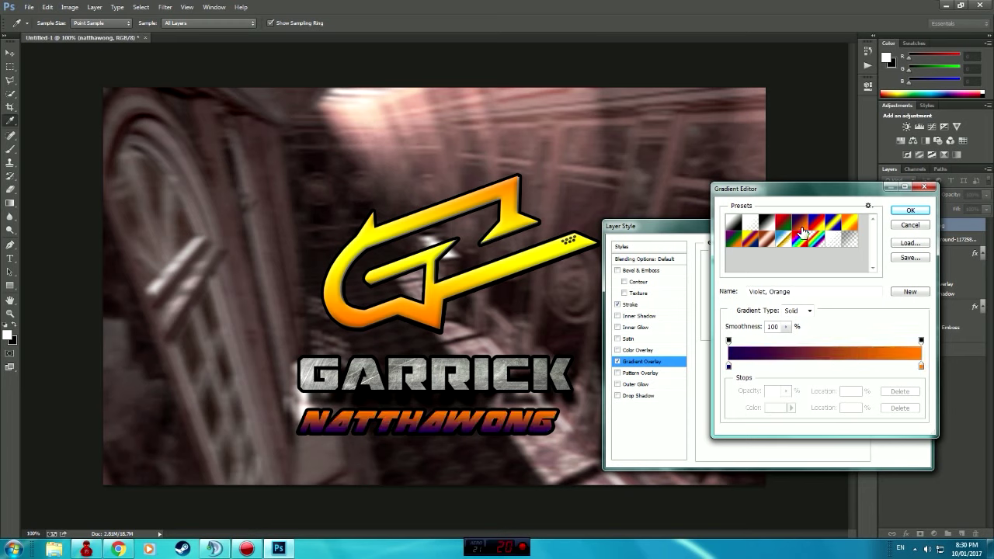
left_click(815, 224)
left_click(831, 225)
left_click(849, 225)
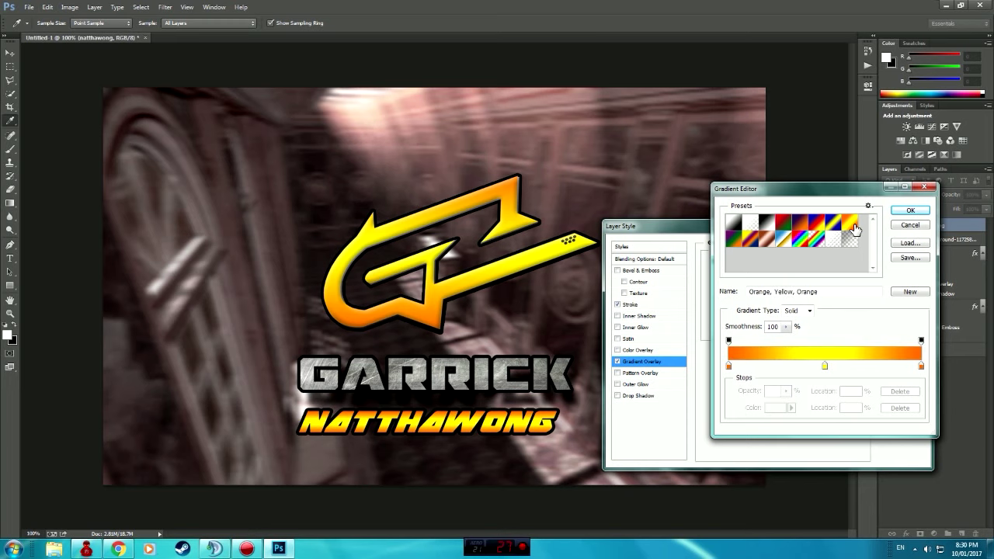
left_click(817, 239)
left_click(852, 224)
left_click(906, 212)
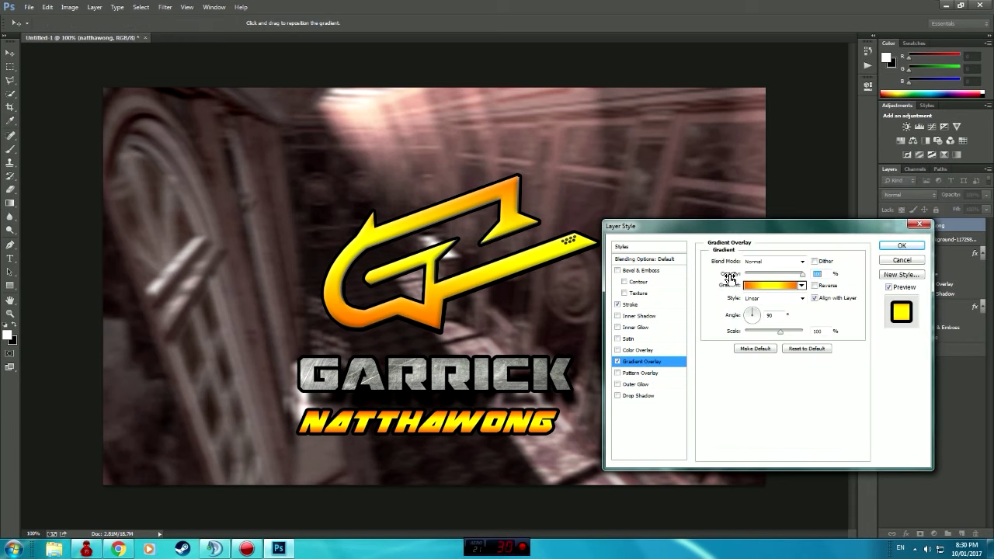
- Leave Bevel & Emboss off after trying it, and apply the layer style
left_click(619, 271)
left_click(619, 271)
left_click(619, 272)
left_click(619, 272)
left_click(619, 272)
left_click(619, 271)
left_click(891, 247)
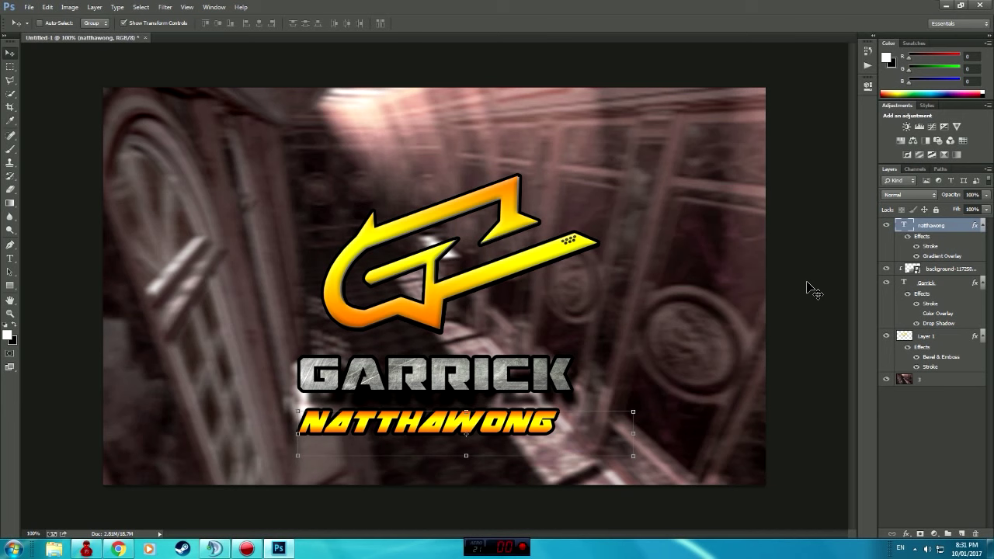
left_click(117, 550)
- Replace the metal search with a Google Images search for 'smoke overlay'
scroll(226, 153, "up", 2)
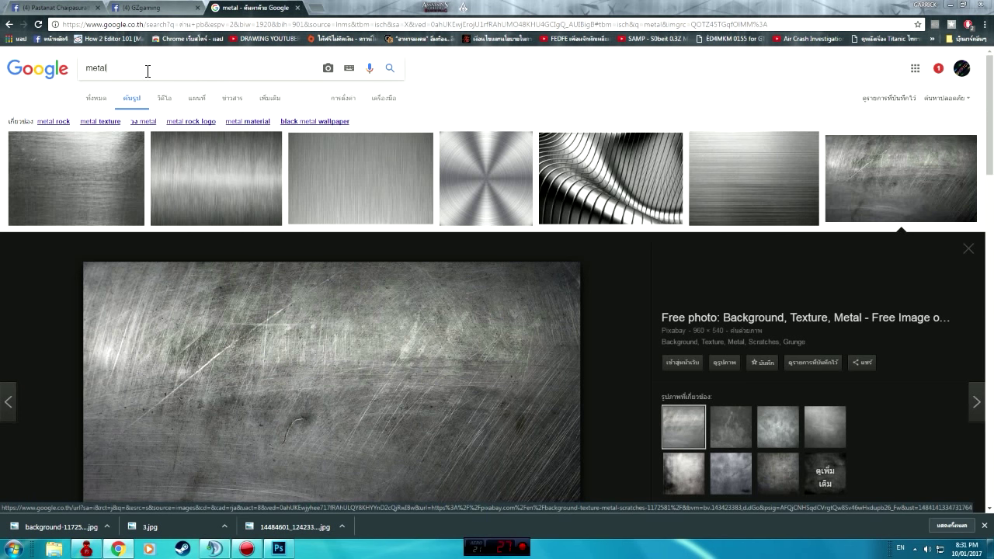
key("BackSpace")
key("BackSpace")
key("BackSpace")
type("smoke over")
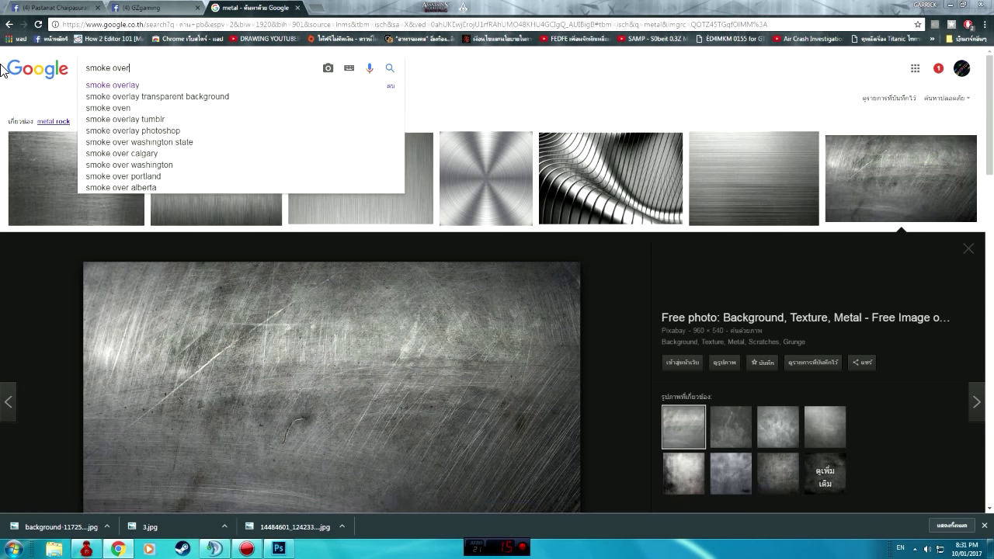
type("lay")
key("Return")
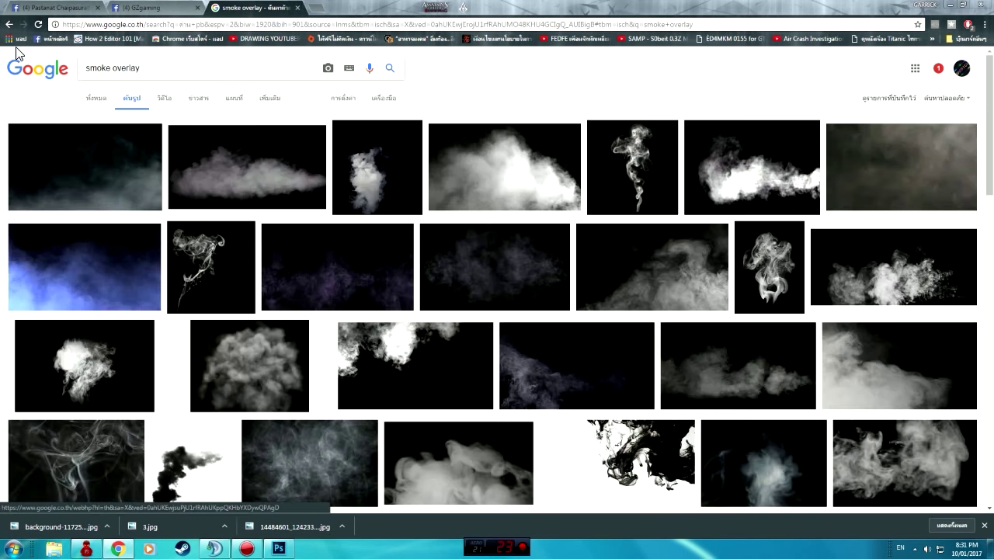
mouse_move(247, 167)
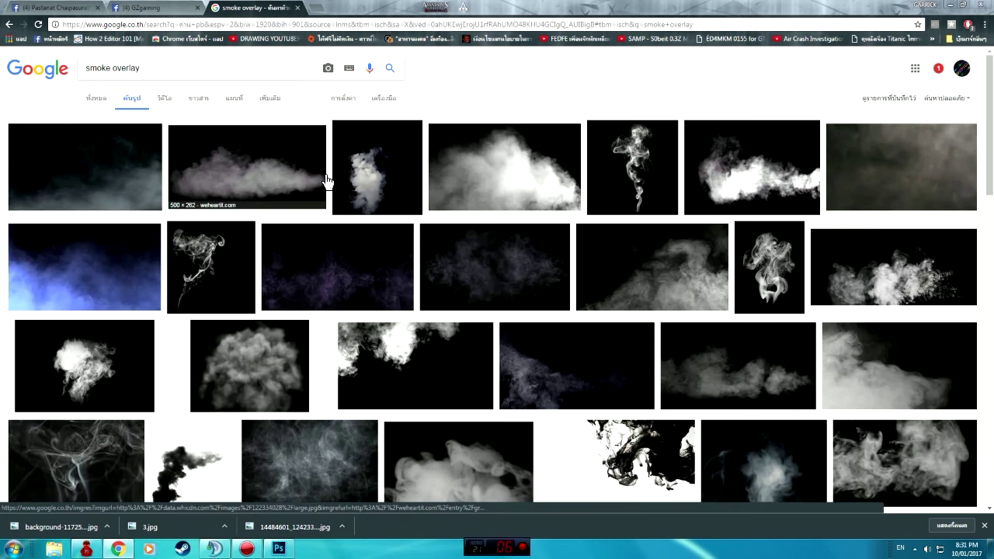
left_click(938, 69)
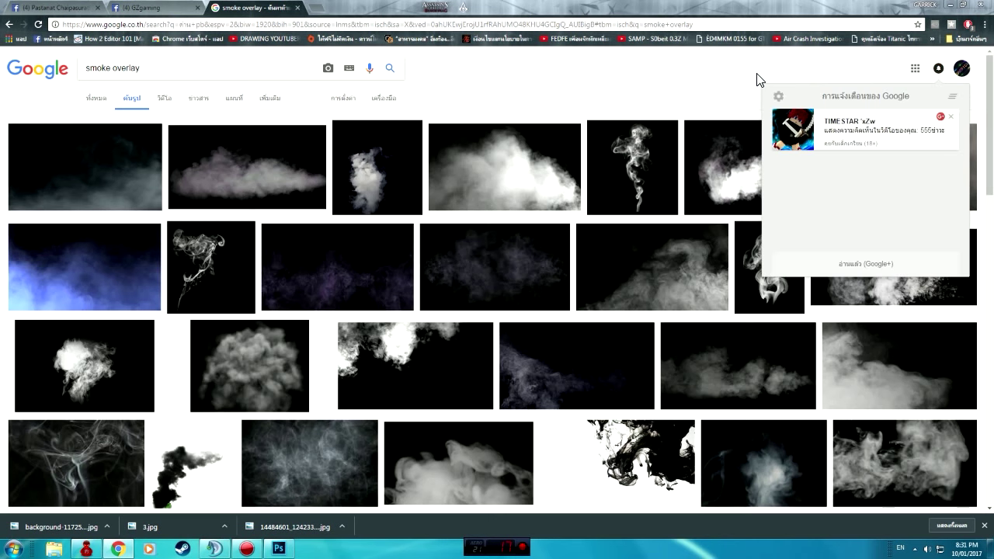
left_click(718, 159)
- Scroll through the smoke results, closing an unwanted advertisement tab
scroll(644, 297, "down", 5)
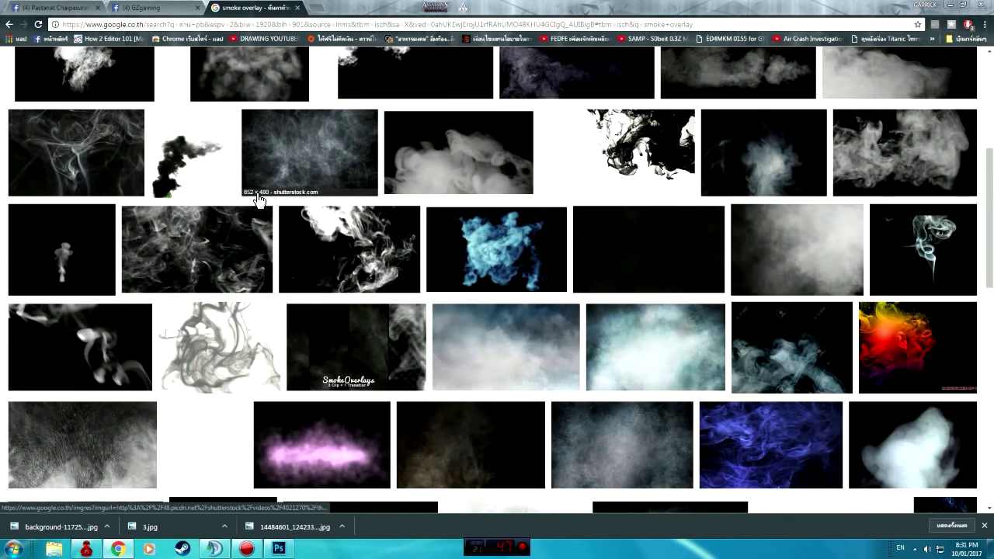
scroll(256, 204, "down", 5)
scroll(255, 207, "up", 5)
left_click(373, 266)
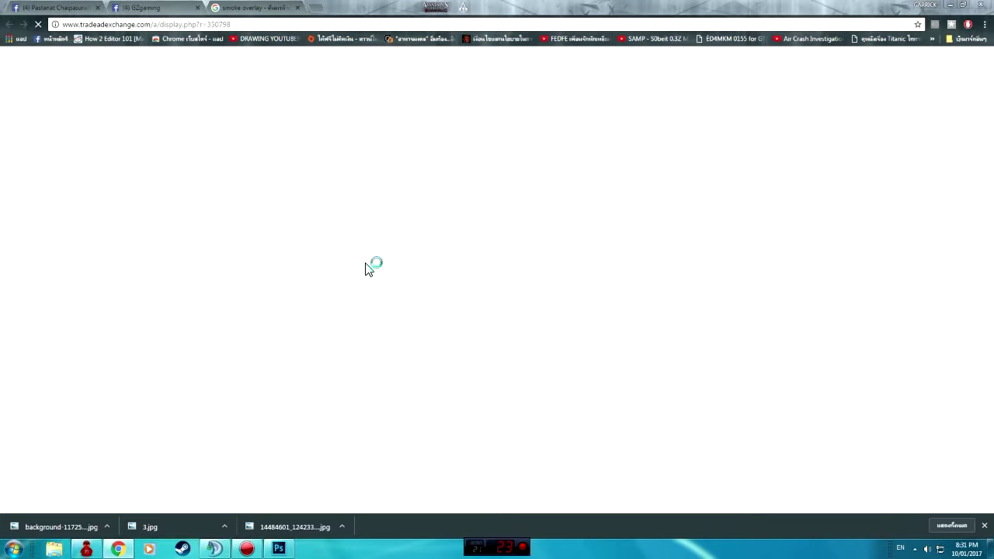
left_click(397, 7)
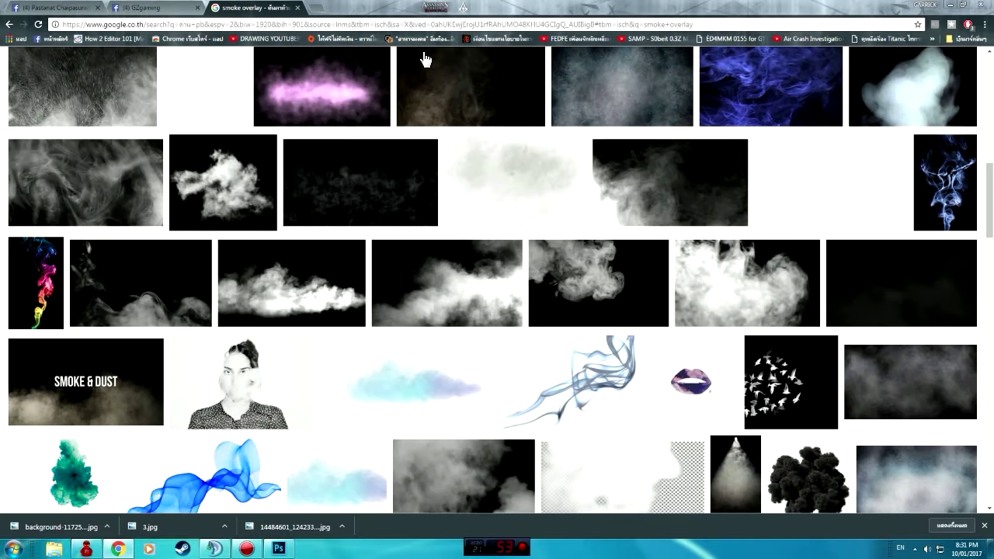
scroll(482, 255, "down", 2)
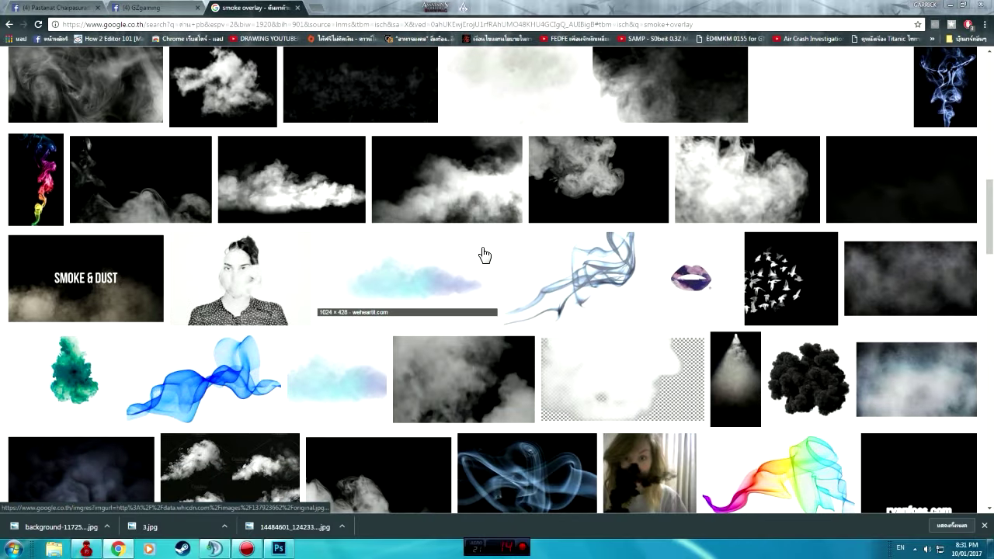
scroll(482, 254, "down", 2)
scroll(473, 258, "down", 5)
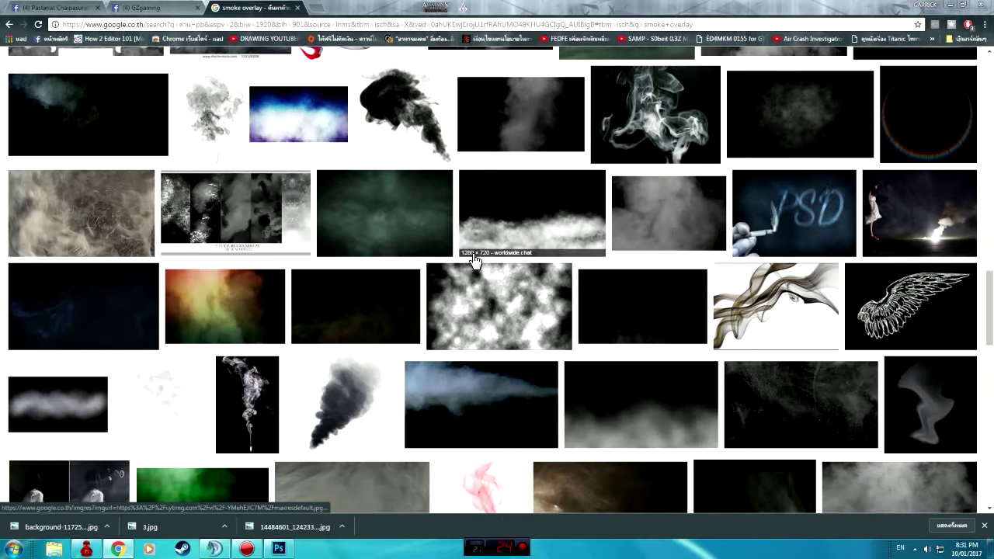
- Open the low-lying fog image full-size and save it as 1.jpg
left_click(678, 406)
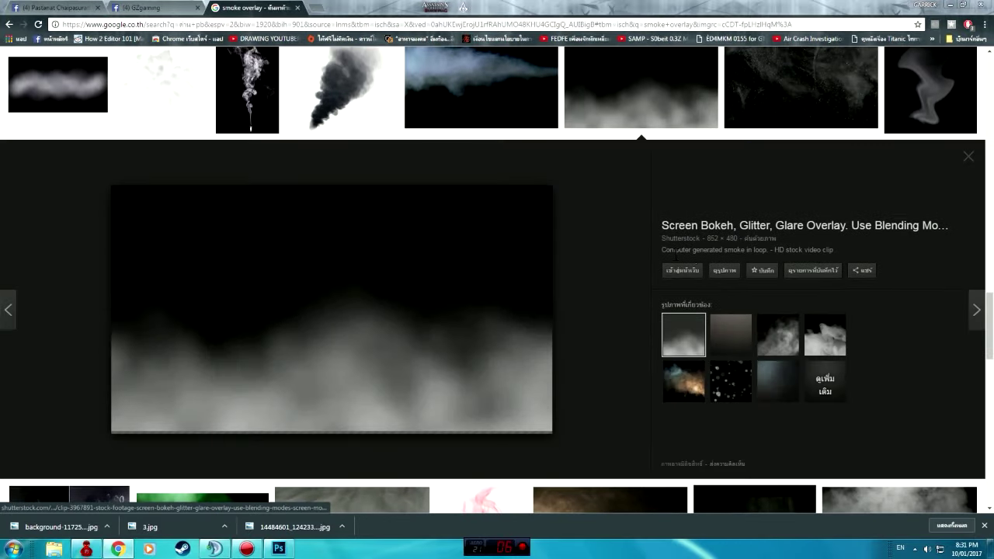
left_click(719, 272)
right_click(225, 84)
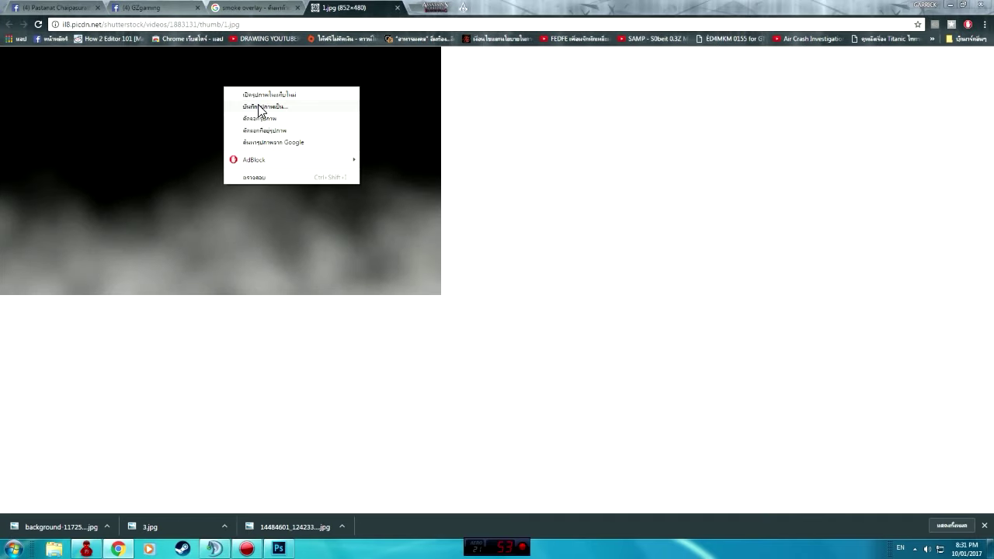
left_click(259, 108)
left_click(730, 491)
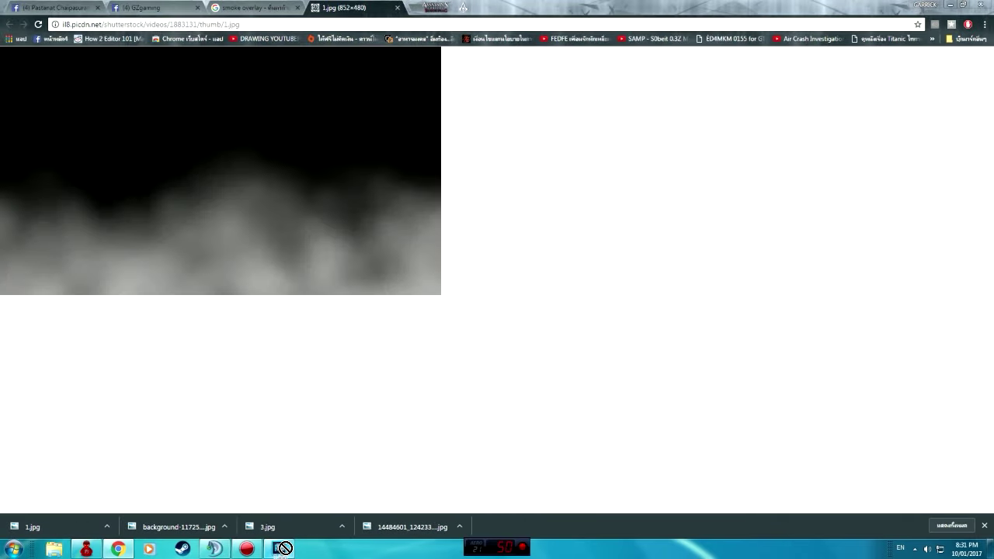
- Try placing 1.jpg into Photoshop, dismiss the could-not-place error, and return to the browser
left_click(281, 545)
left_click_drag(288, 538, 301, 241)
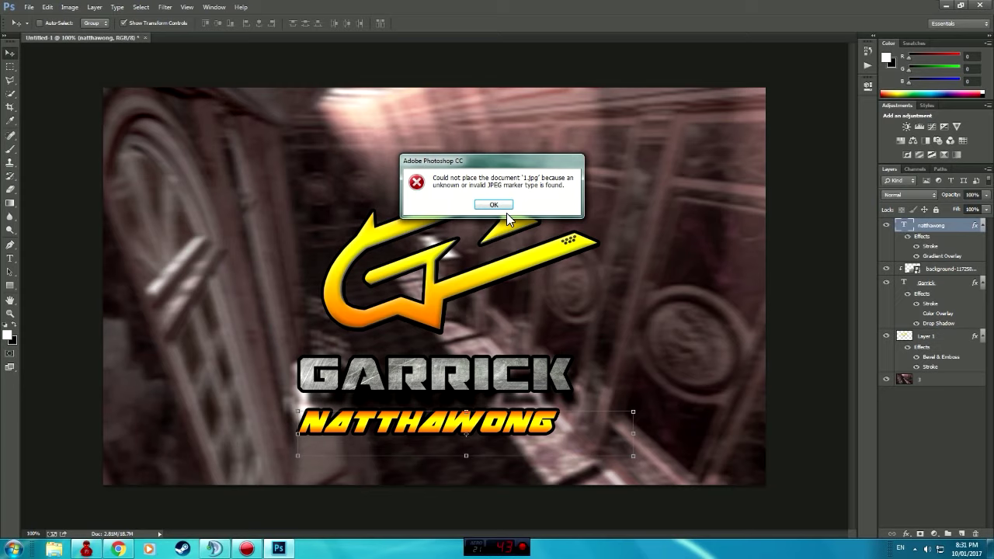
left_click(494, 205)
left_click(118, 549)
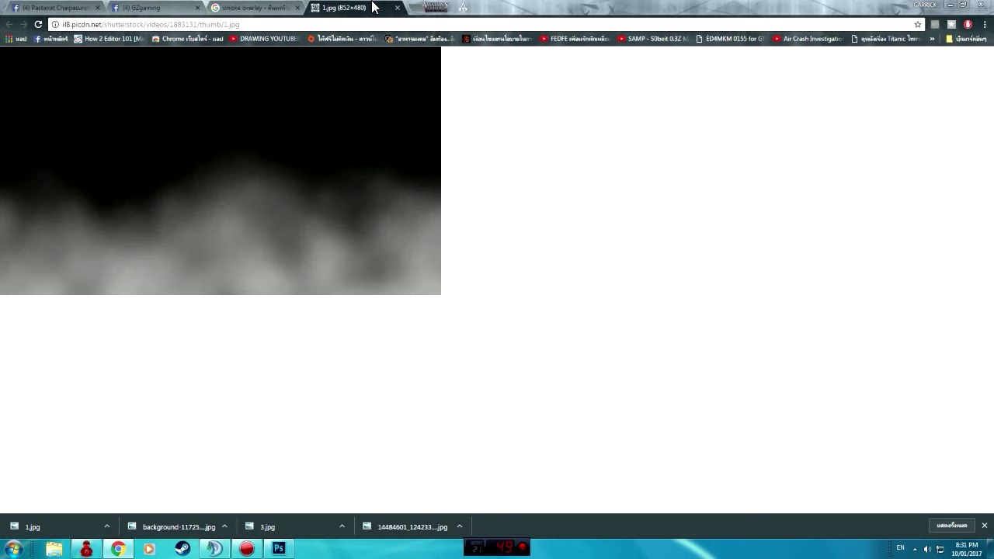
- Save the full-size Smoke Atmosphere HD image as maxresdefault.jpg and drag it into the artwork
left_click(396, 7)
scroll(298, 300, "up", 6)
scroll(287, 307, "up", 6)
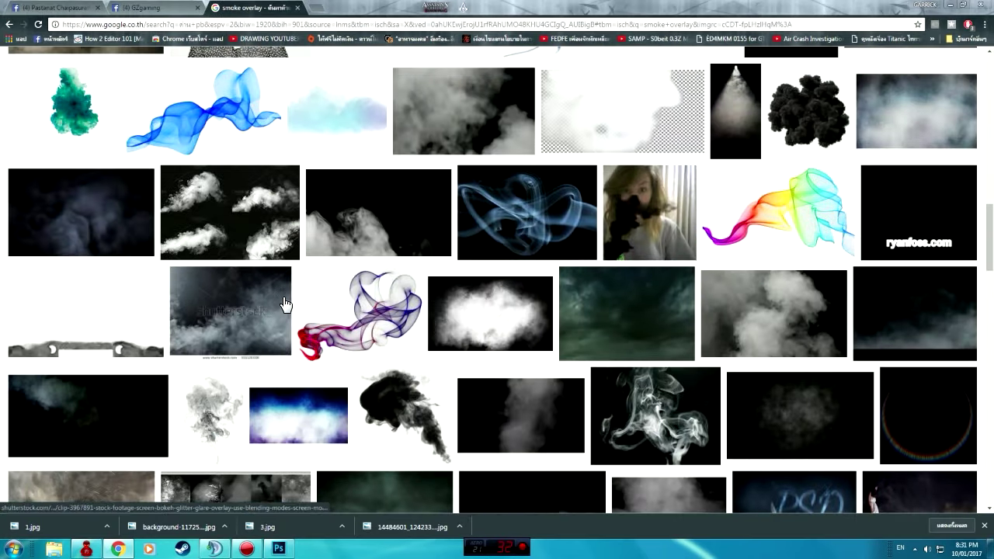
scroll(284, 307, "up", 7)
left_click(198, 299)
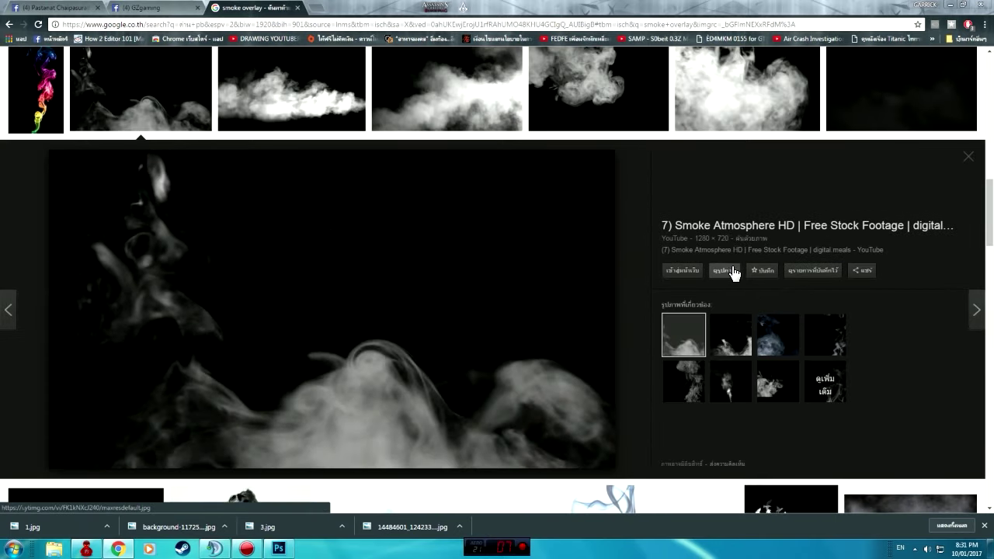
middle_click(726, 271)
left_click(349, 7)
right_click(177, 104)
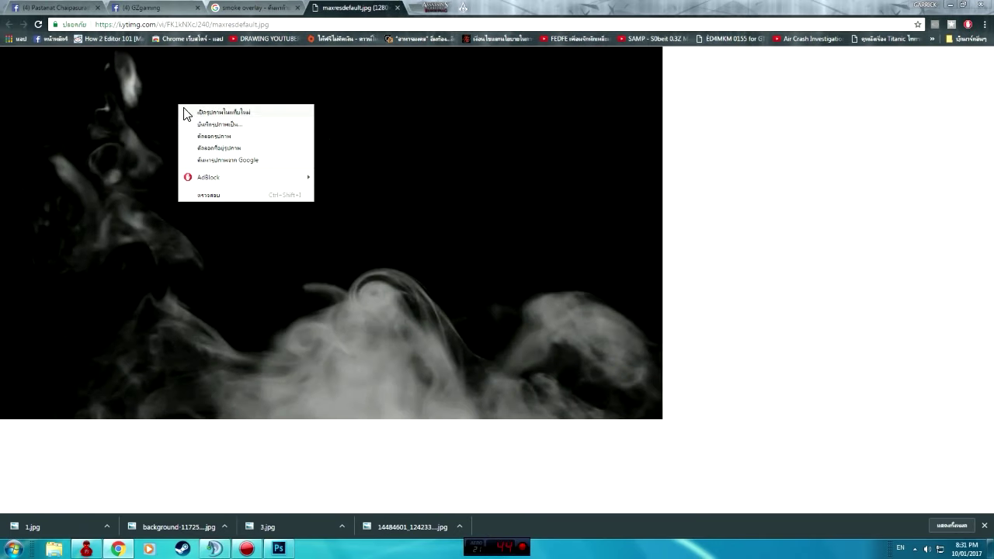
left_click(217, 129)
left_click(730, 492)
left_click_drag(70, 526, 276, 286)
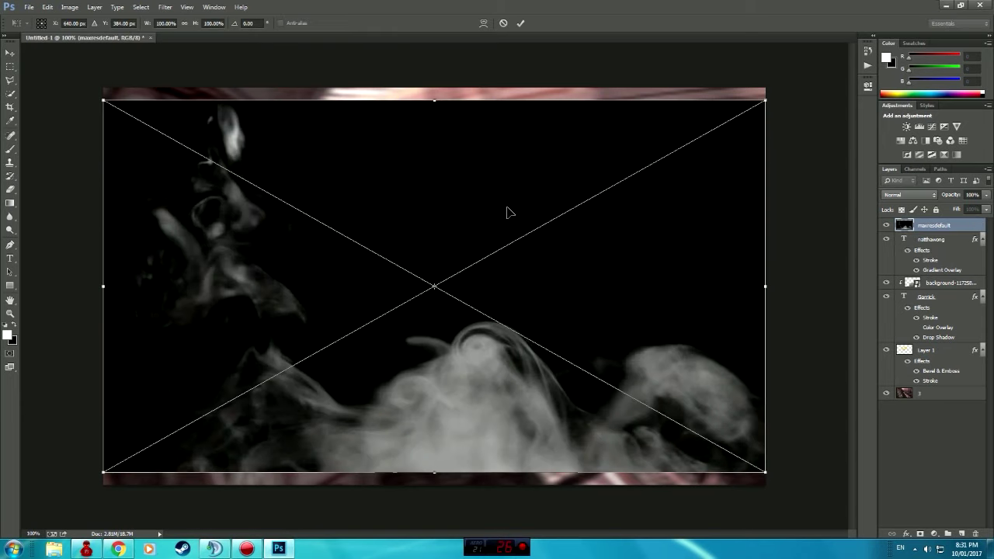
- Set the smoke layer to Screen and scale it to cover the whole canvas
left_click_drag(507, 211, 506, 203)
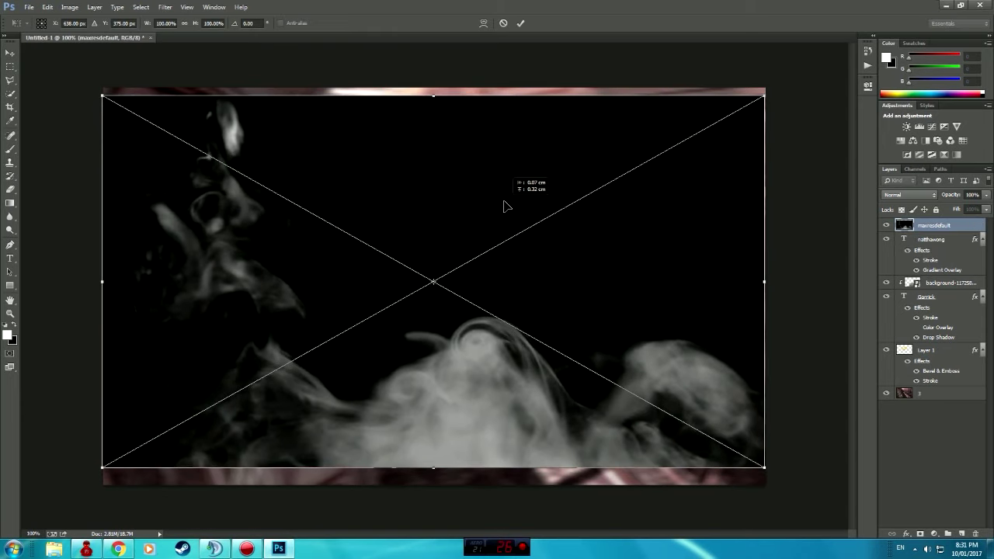
left_click(892, 198)
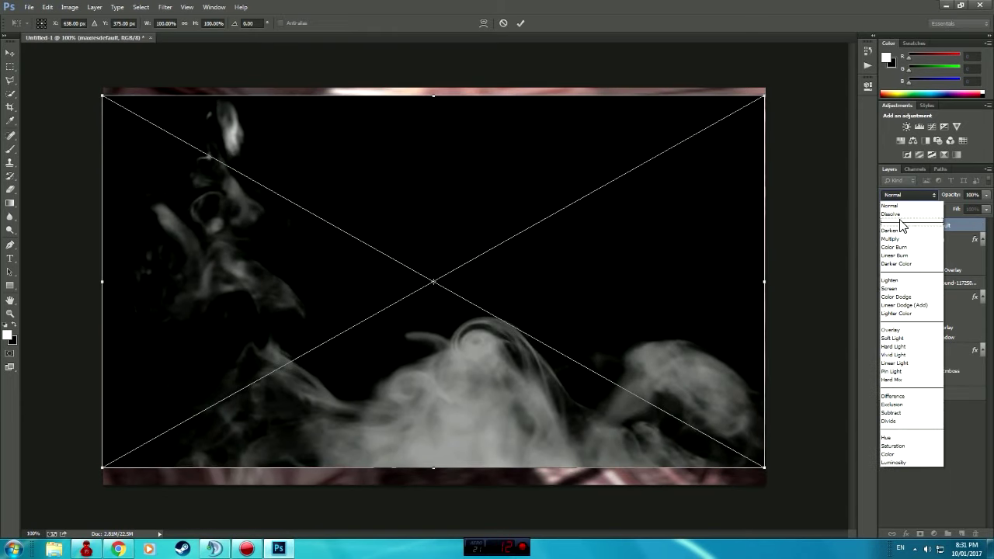
left_click(898, 289)
left_click_drag(650, 281, 654, 309)
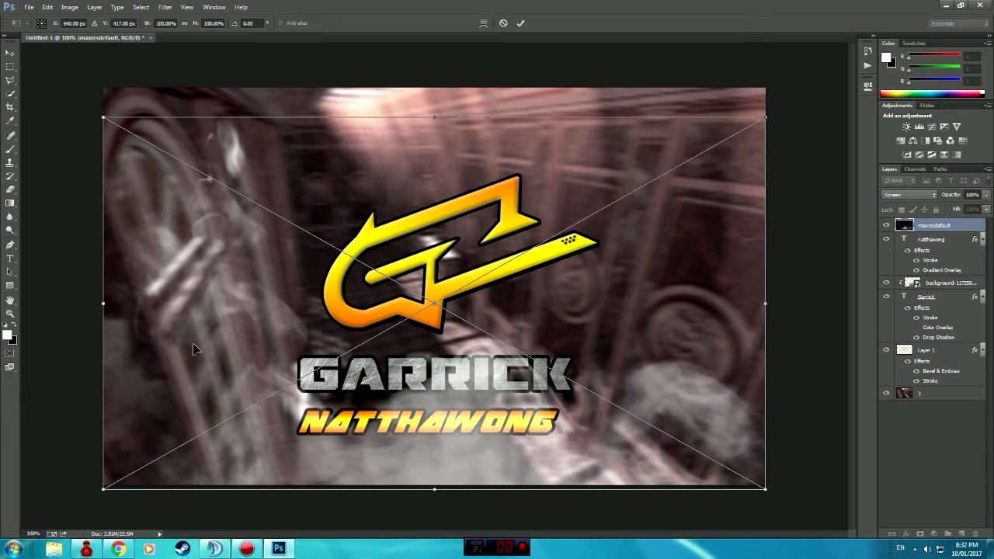
left_click_drag(102, 117, 37, 171)
left_click_drag(764, 172, 779, 172)
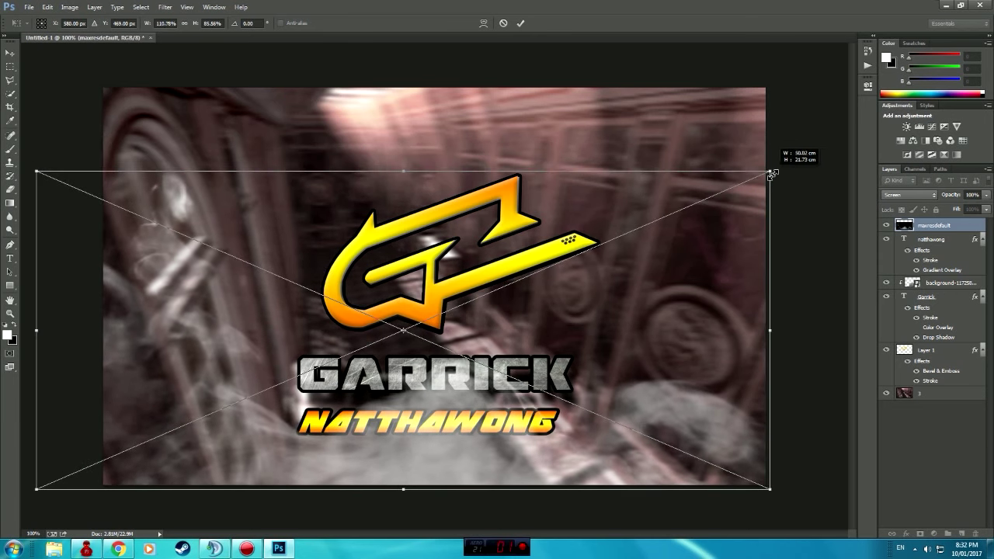
key("Return")
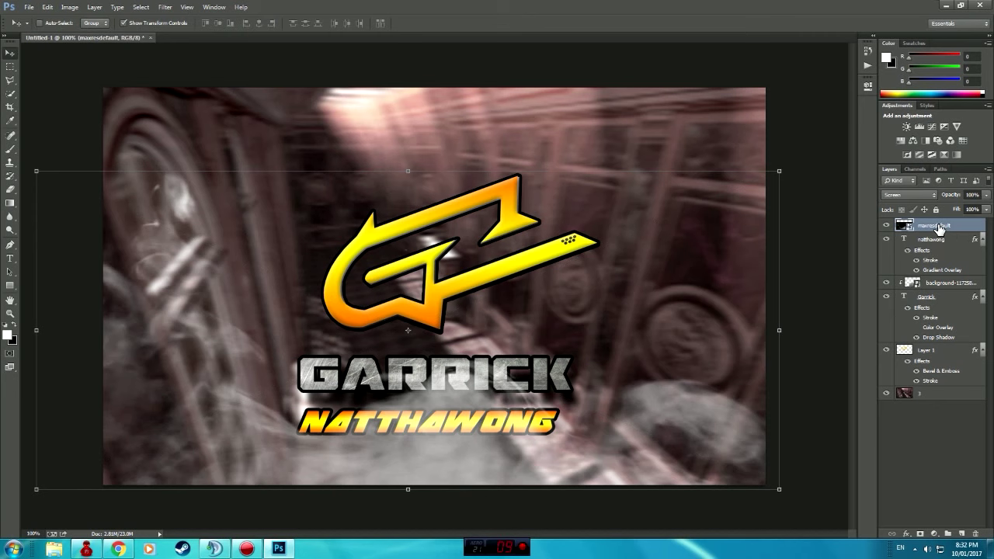
- Lower the smoke layer's Fill Opacity to 49% in Blending Options
right_click(939, 227)
left_click(871, 154)
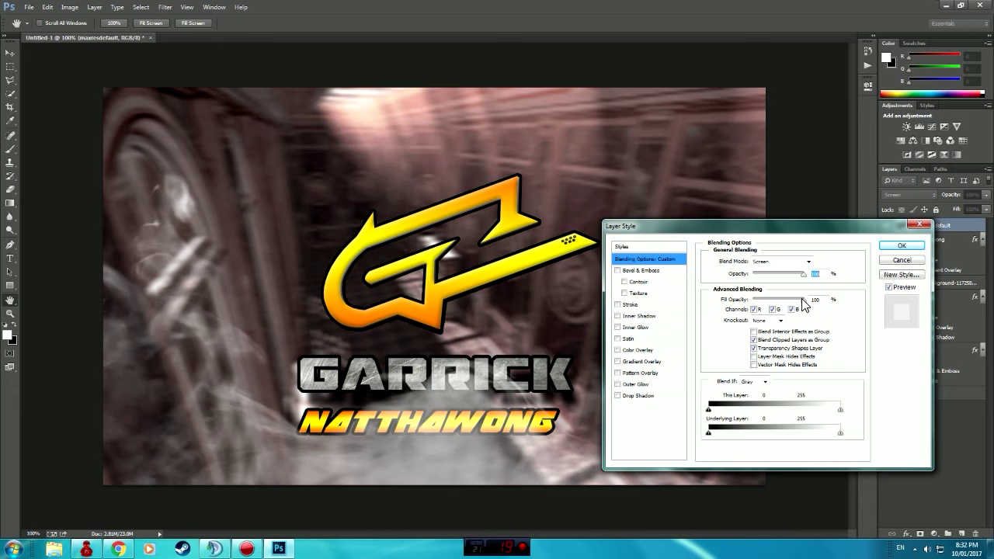
mouse_move(802, 299)
left_mouse_down()
mouse_move(812, 298)
mouse_move(777, 304)
left_mouse_up()
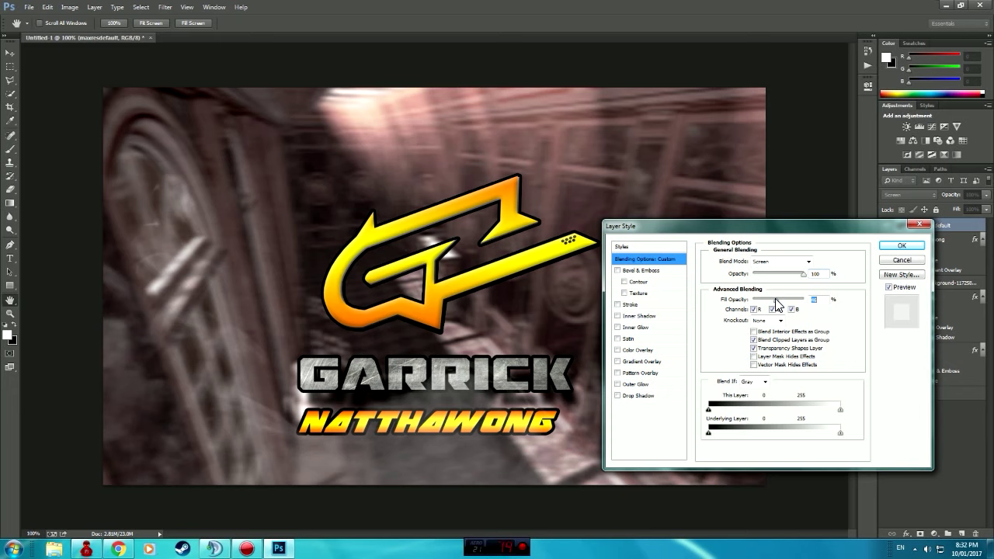
left_click(893, 249)
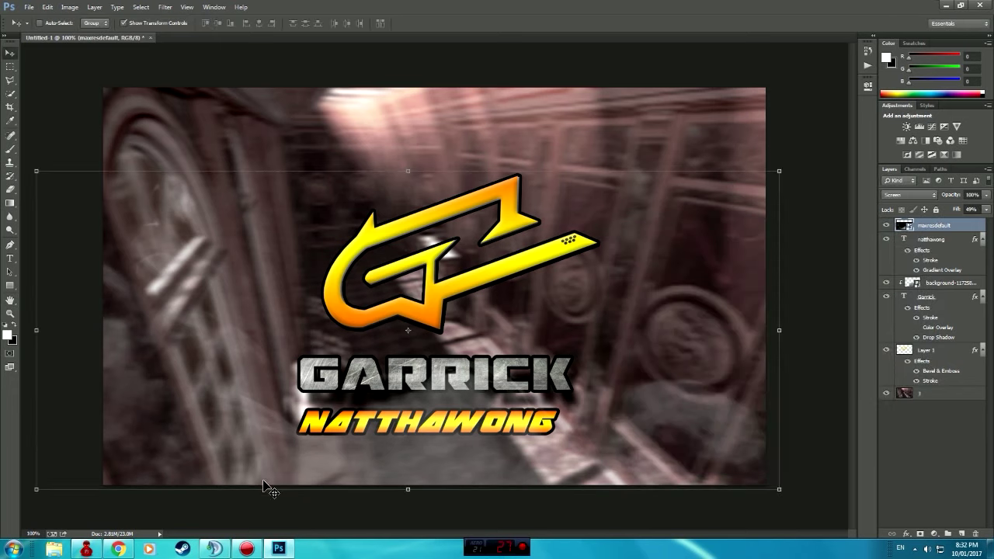
- Search Google Images for 'fire spark overlay'
left_click(118, 549)
key("alt+Left")
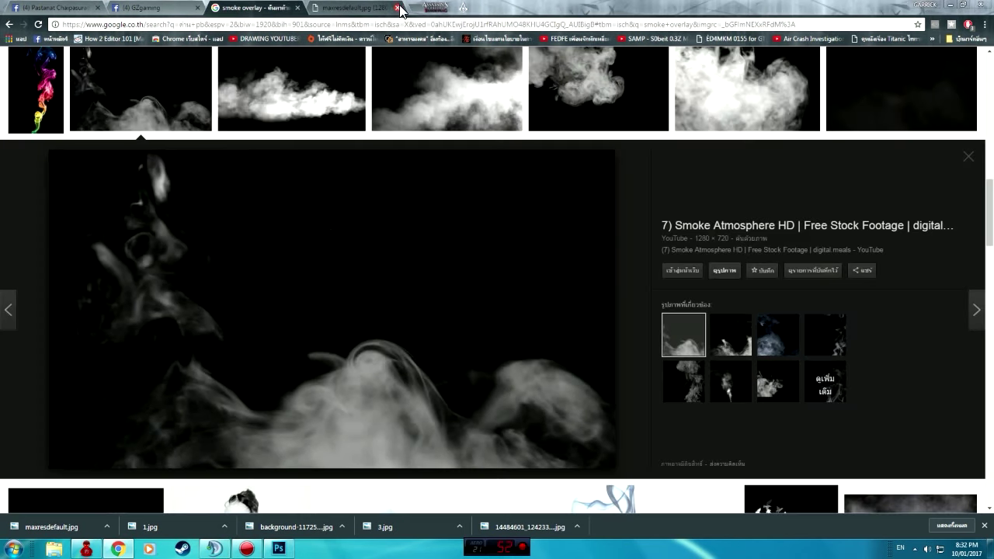
scroll(268, 192, "up", 5)
scroll(233, 183, "up", 5)
left_click_drag(156, 69, 2, 45)
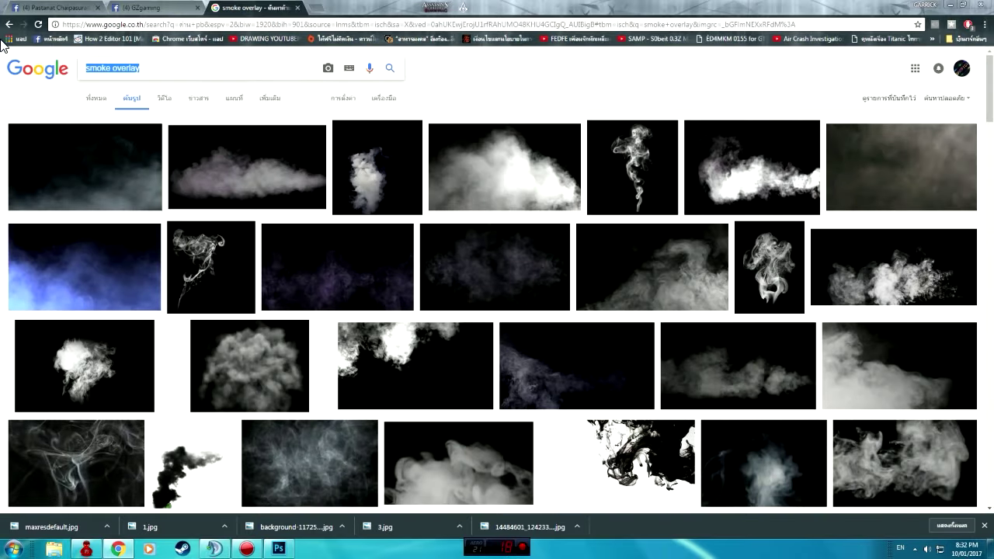
type("fire spar")
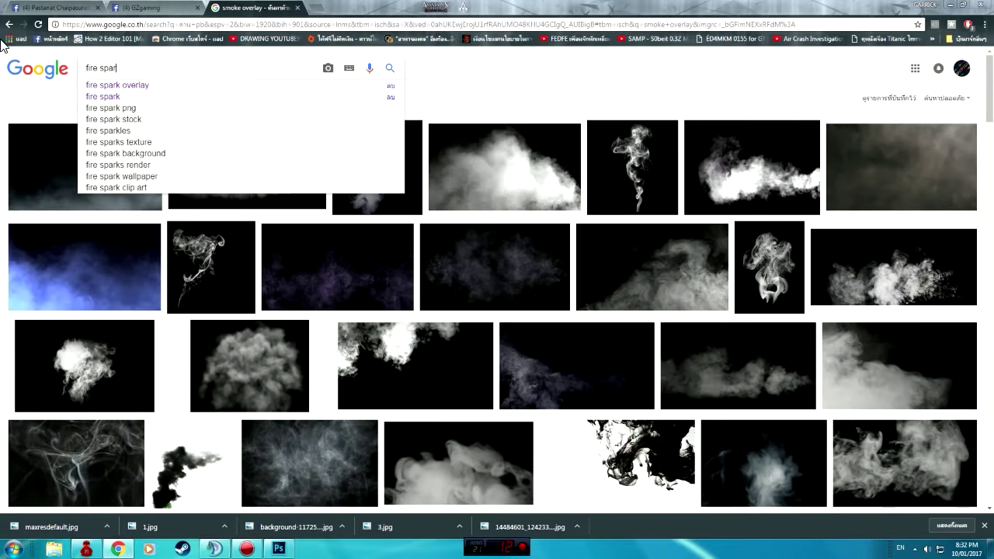
type("k overlay")
key("Return")
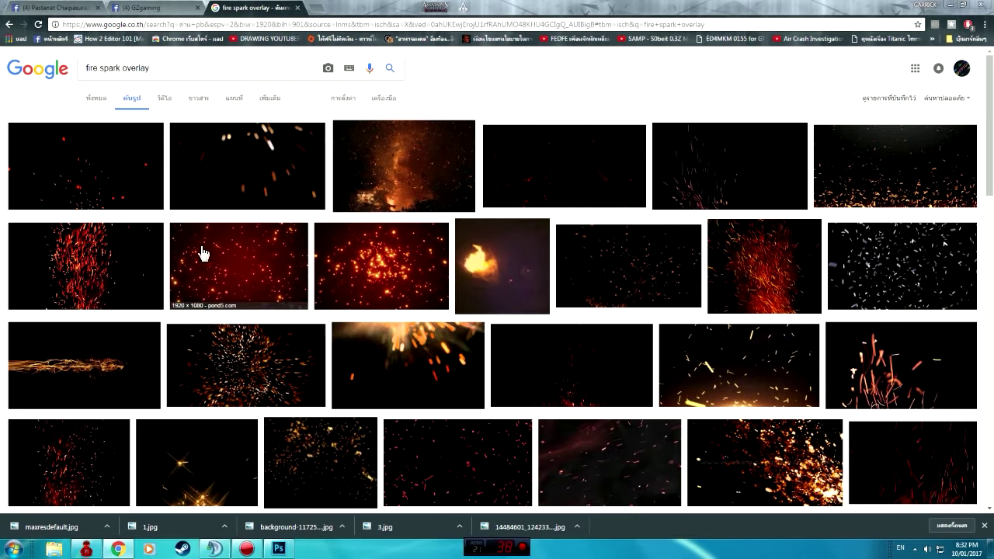
- Save a full-size sparks overlay image and drag it into the Photoshop artwork
left_click(243, 179)
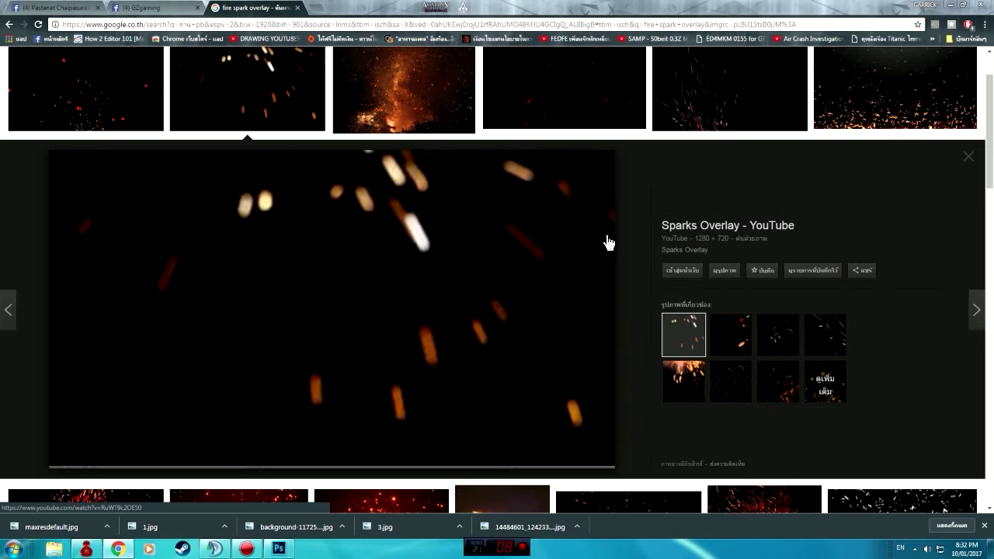
left_click(721, 273)
right_click(260, 96)
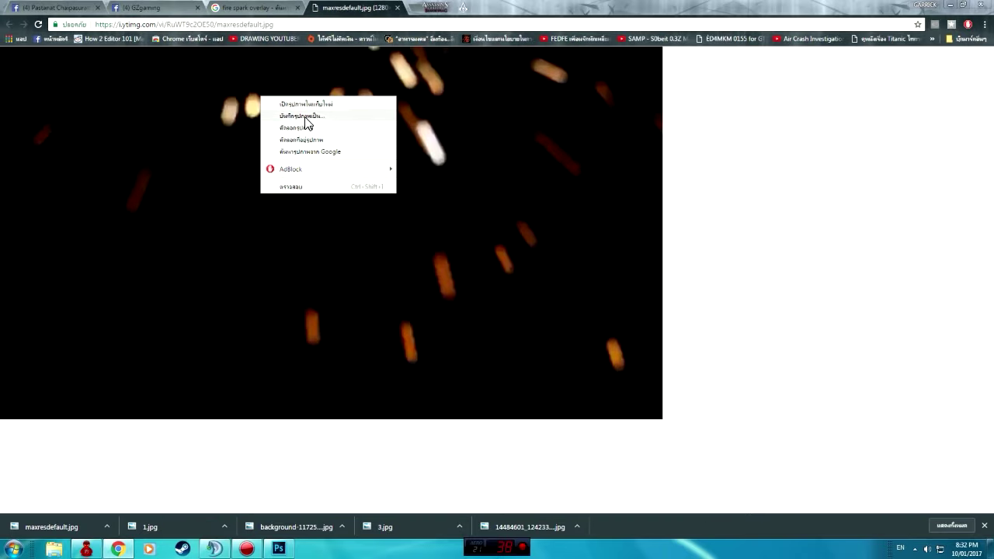
left_click(303, 116)
left_click(736, 491)
mouse_move(65, 523)
left_mouse_down()
mouse_move(297, 545)
mouse_move(540, 373)
left_mouse_up()
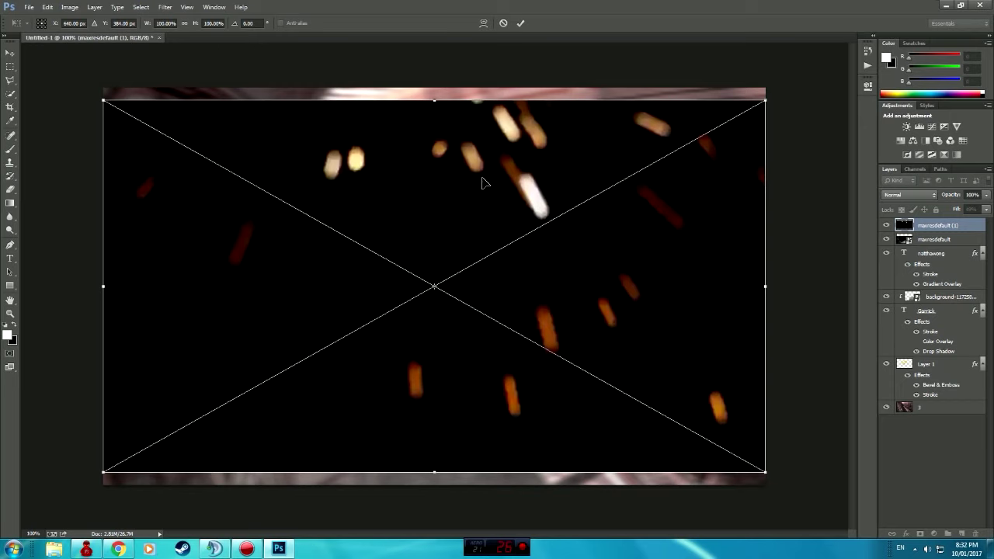
- Position the placed sparks image and set its blend mode to Screen
left_click_drag(482, 182, 453, 187)
left_click(908, 194)
left_click(901, 285)
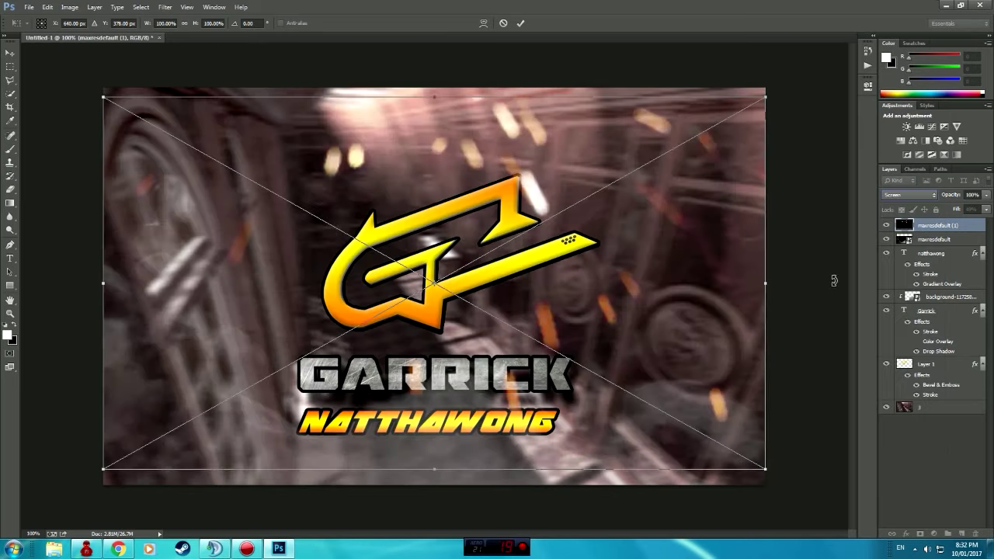
- Flip the sparks vertically and shrink them into the lower right of the artwork
left_click_drag(678, 281, 689, 264)
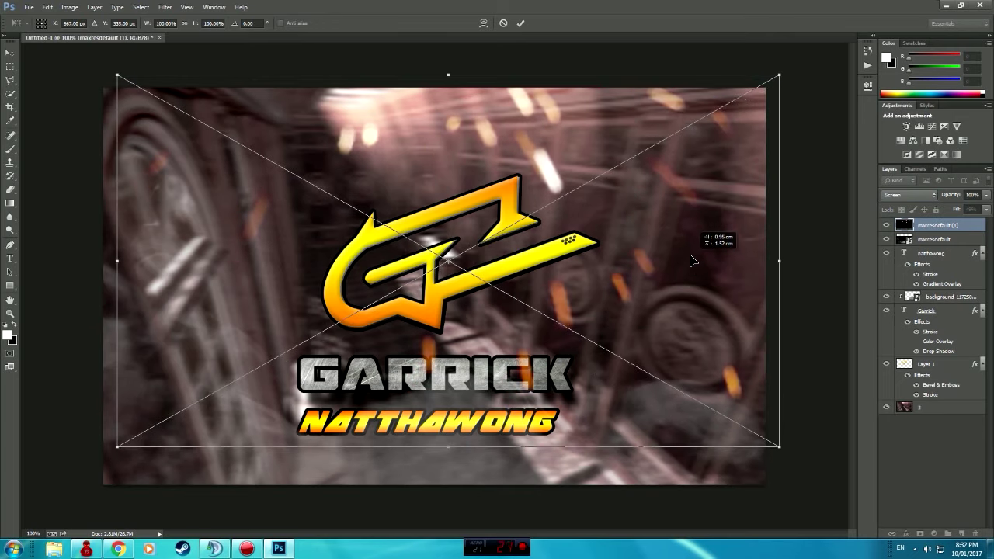
right_click(652, 268)
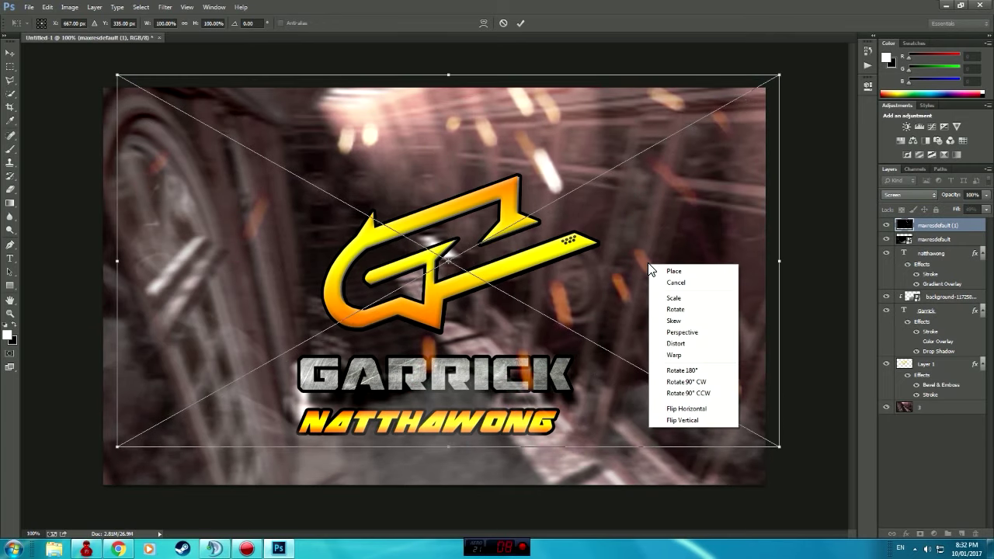
left_click(676, 421)
mouse_move(645, 249)
left_mouse_down()
mouse_move(635, 305)
mouse_move(626, 300)
left_mouse_up()
left_click_drag(105, 113, 292, 285)
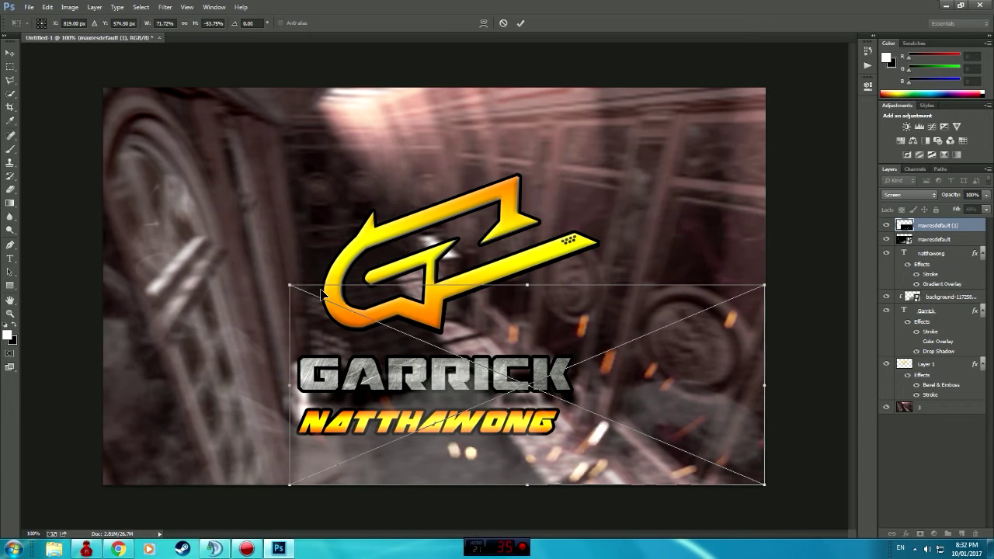
key("Return")
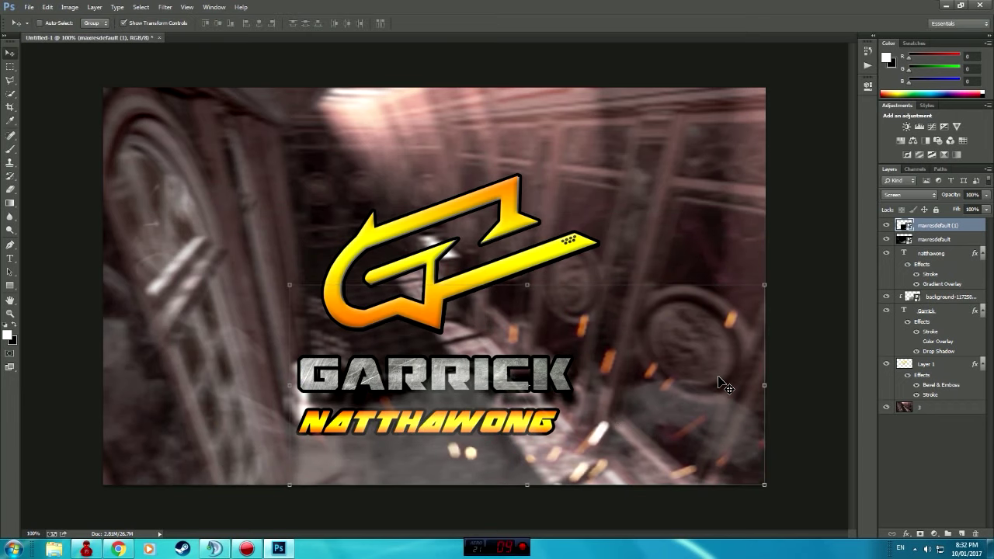
right_click(929, 232)
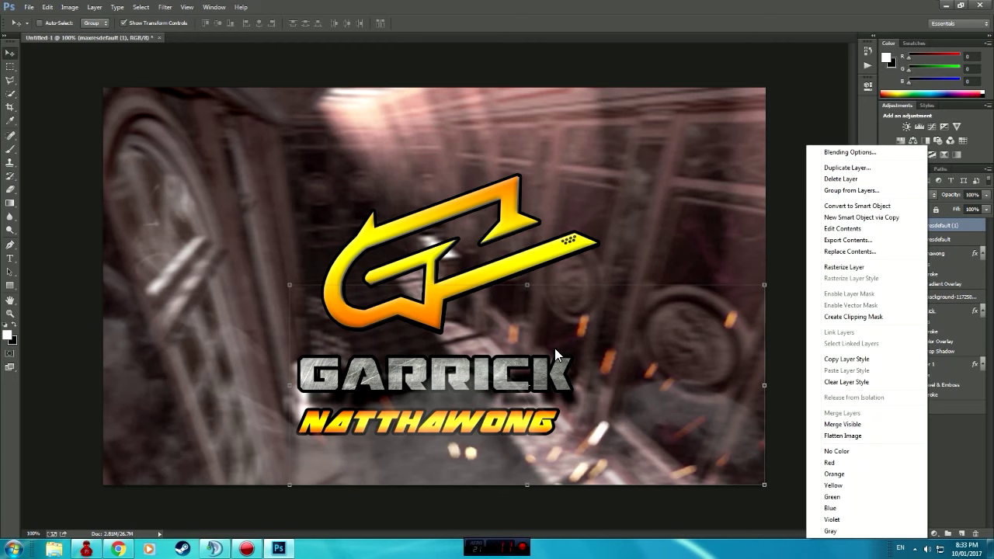
- Duplicate the sparks layer, move it left, and flip it horizontally
left_click(859, 168)
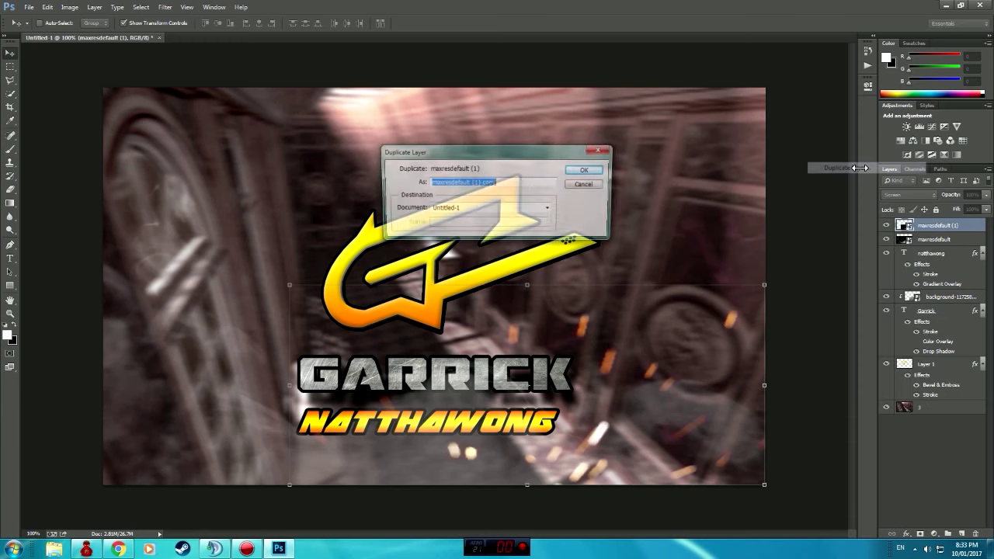
left_click(598, 169)
left_click_drag(600, 376, 460, 373)
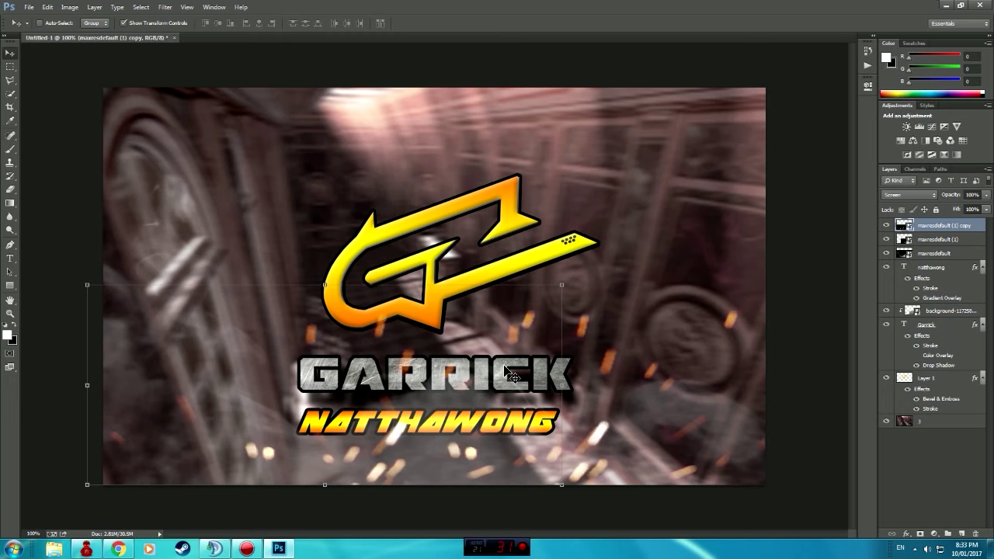
left_click(563, 351)
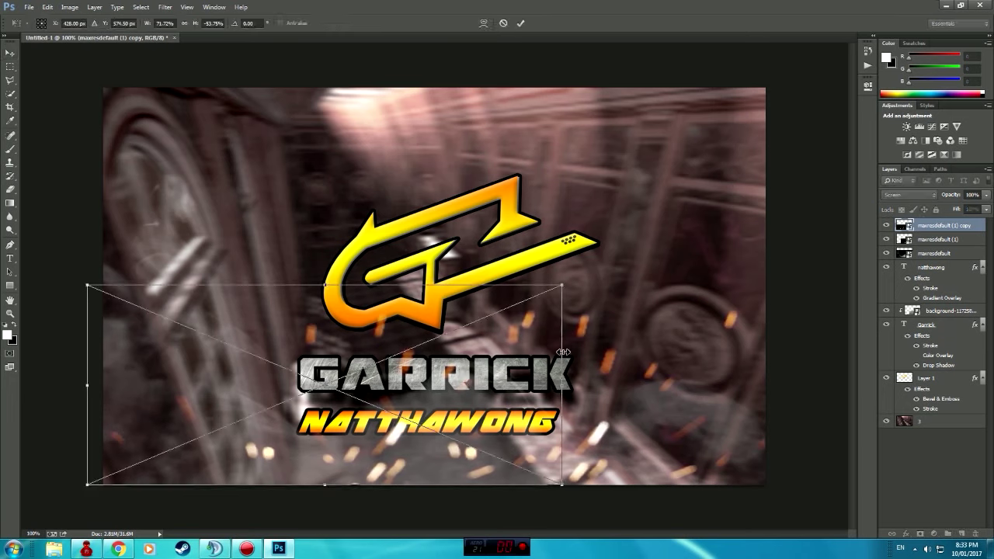
right_click(494, 380)
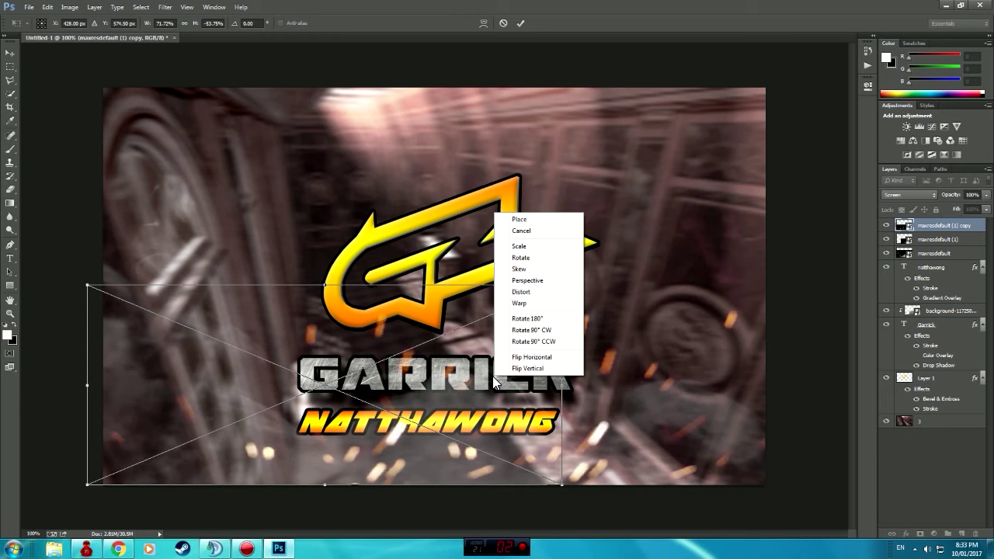
left_click(531, 360)
left_click_drag(509, 371, 497, 393)
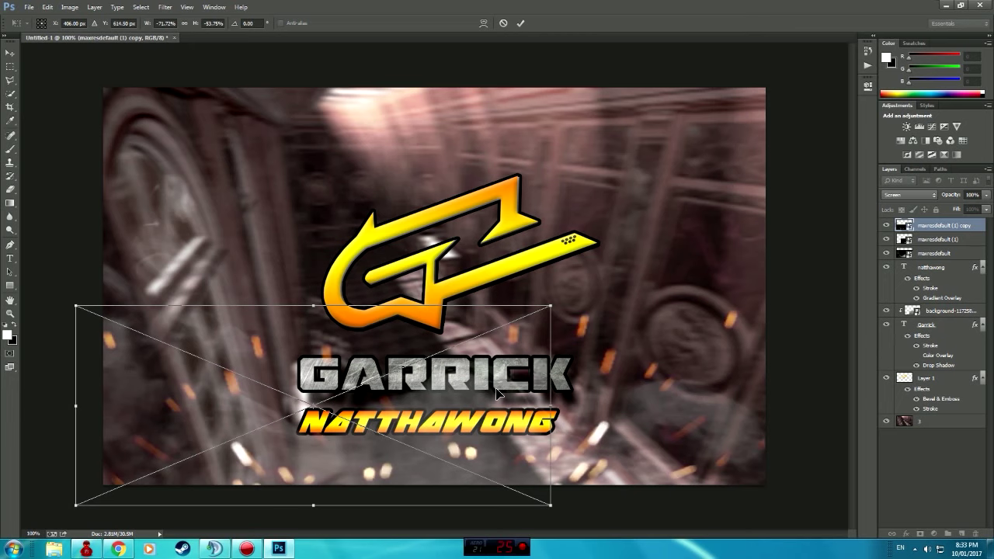
key("Return")
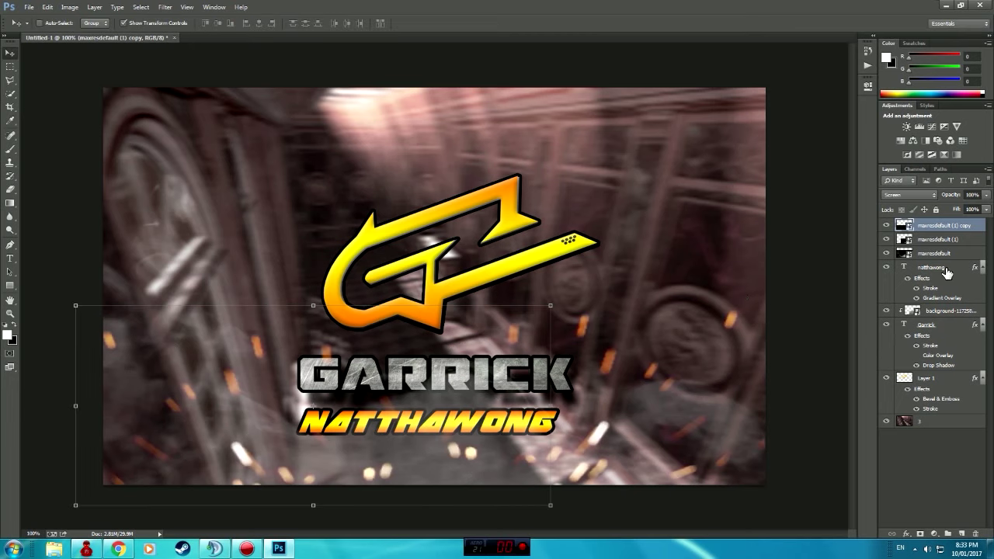
- Add a Drop Shadow with increased distance to the GZ logo layer, Layer 1
left_click(935, 381)
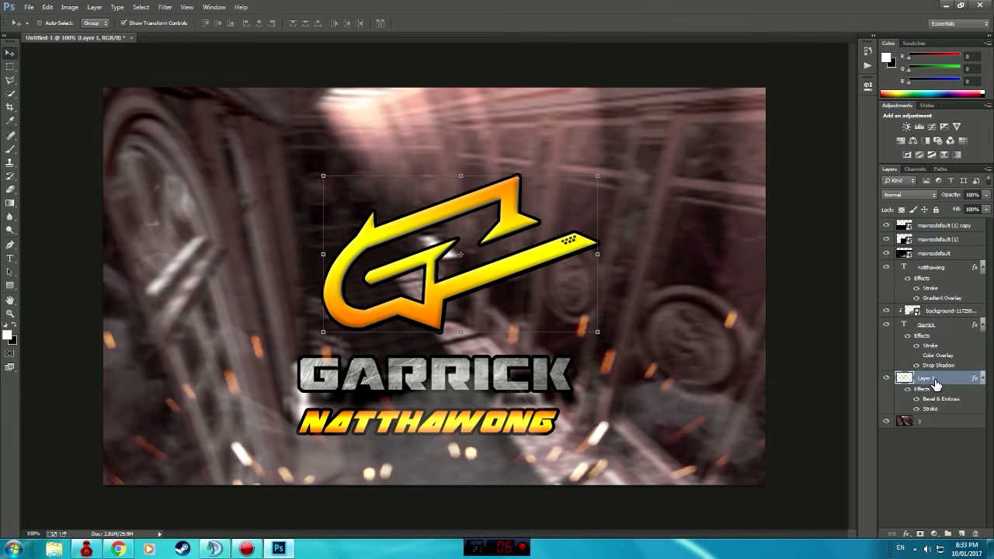
right_click(935, 383)
left_click(866, 147)
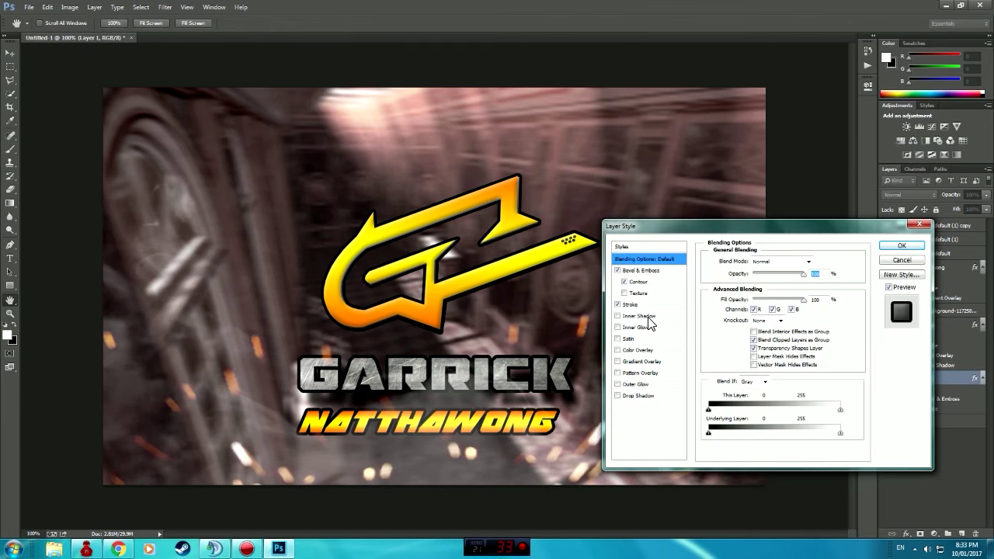
left_click(636, 396)
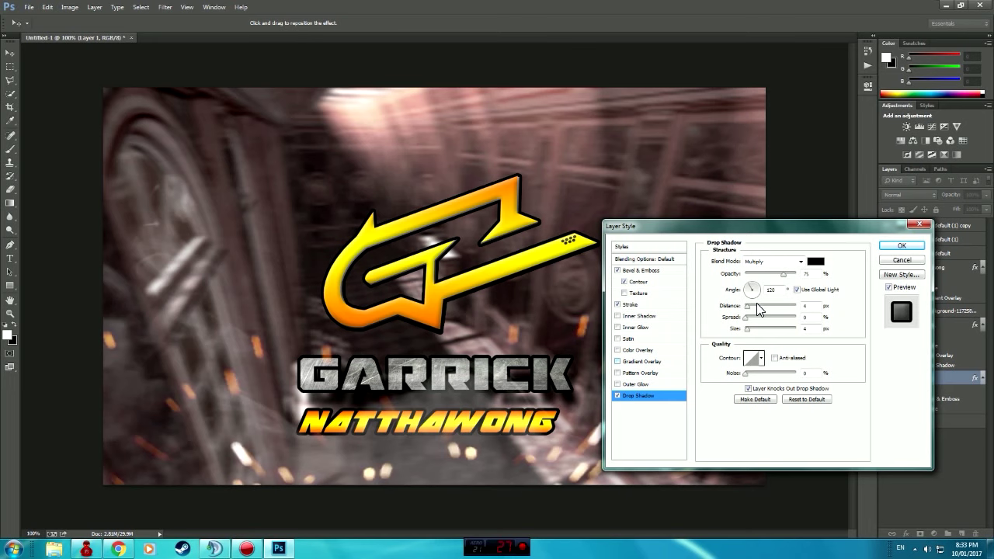
left_click(757, 305)
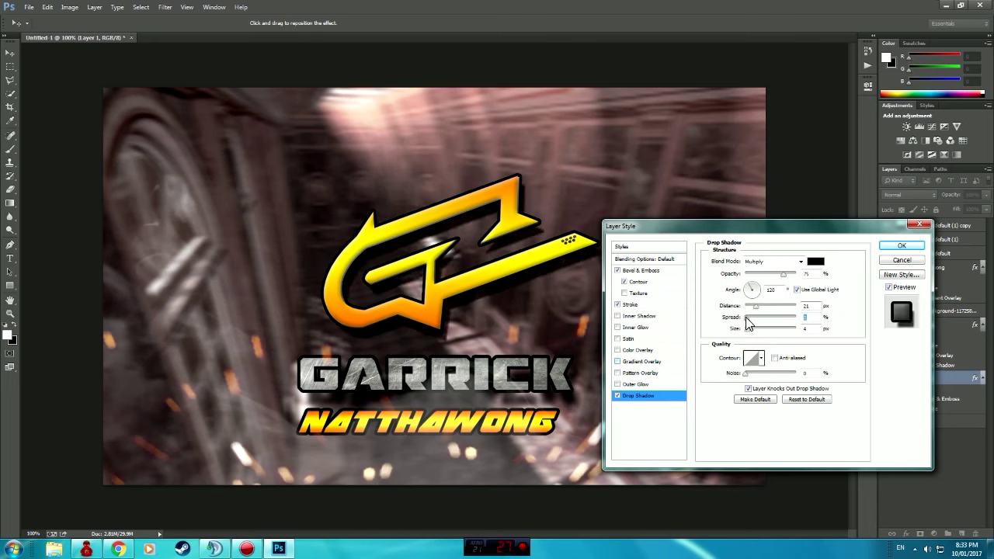
left_click(889, 246)
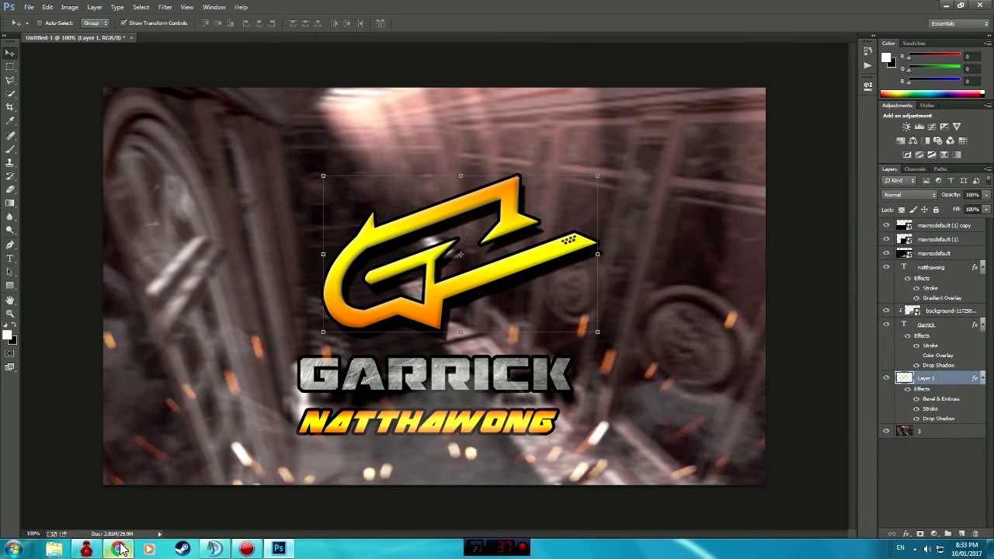
left_click(119, 549)
- Review the GZgaming logo and ROUTEUR reference tabs, then close the spark image and search tabs
left_click(143, 8)
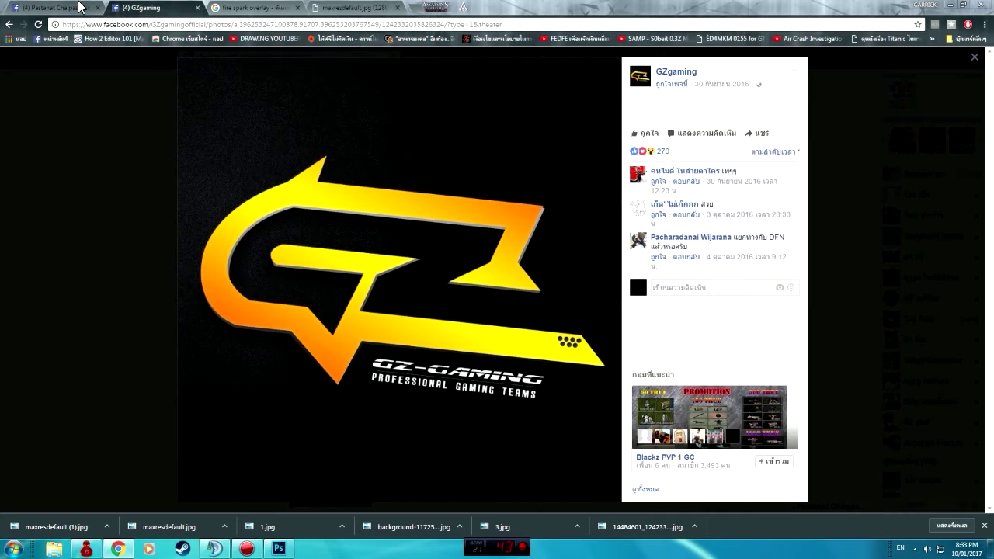
left_click(78, 7)
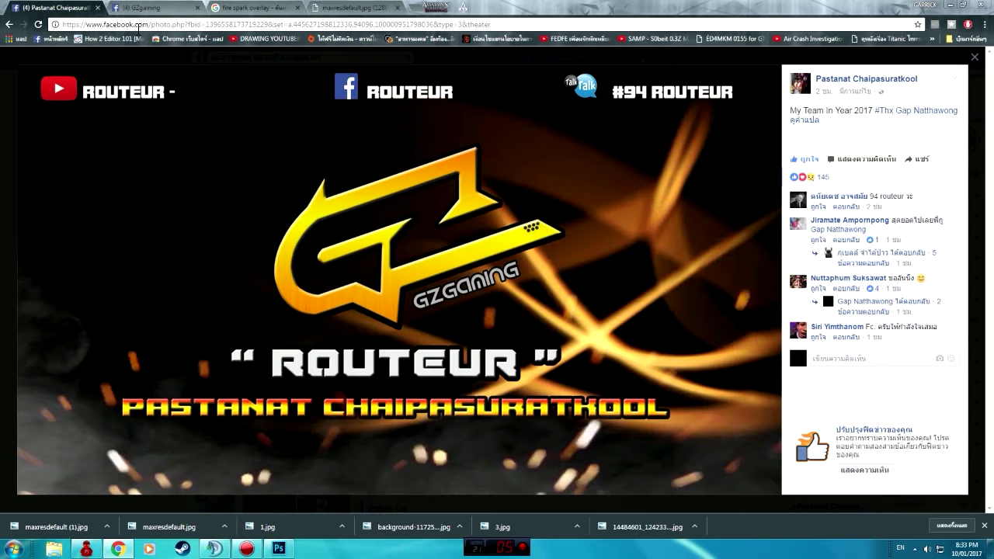
left_click(365, 8)
left_click(398, 8)
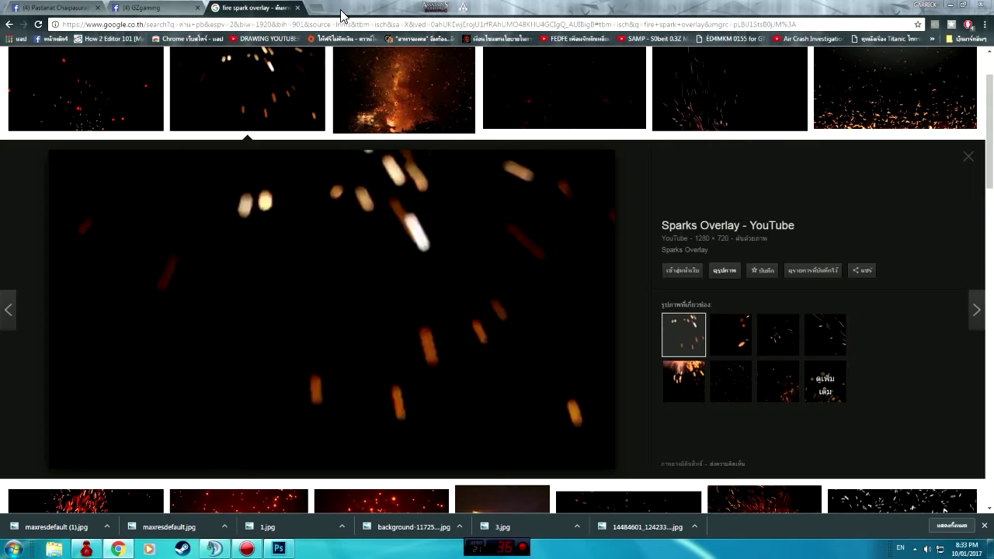
left_click(297, 8)
left_click(990, 548)
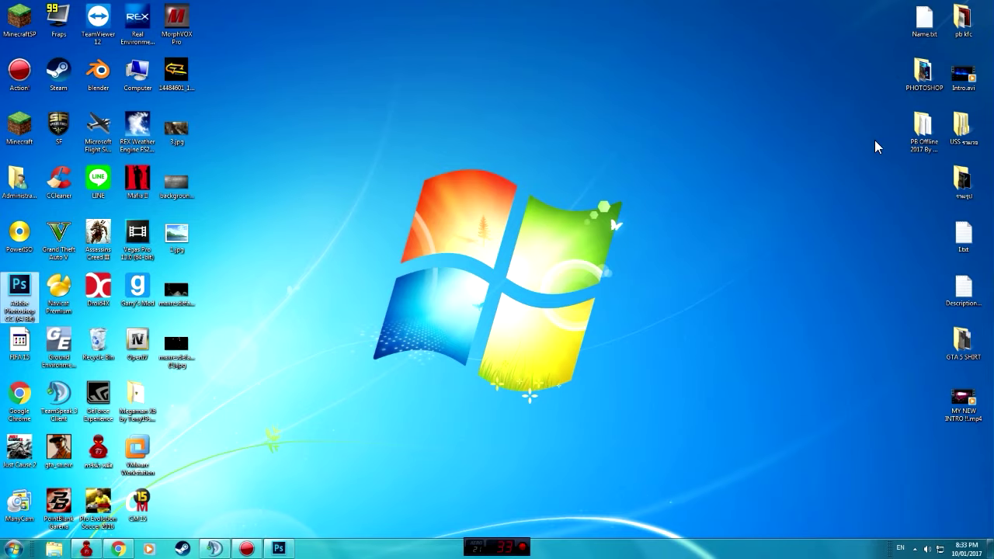
left_click(109, 548)
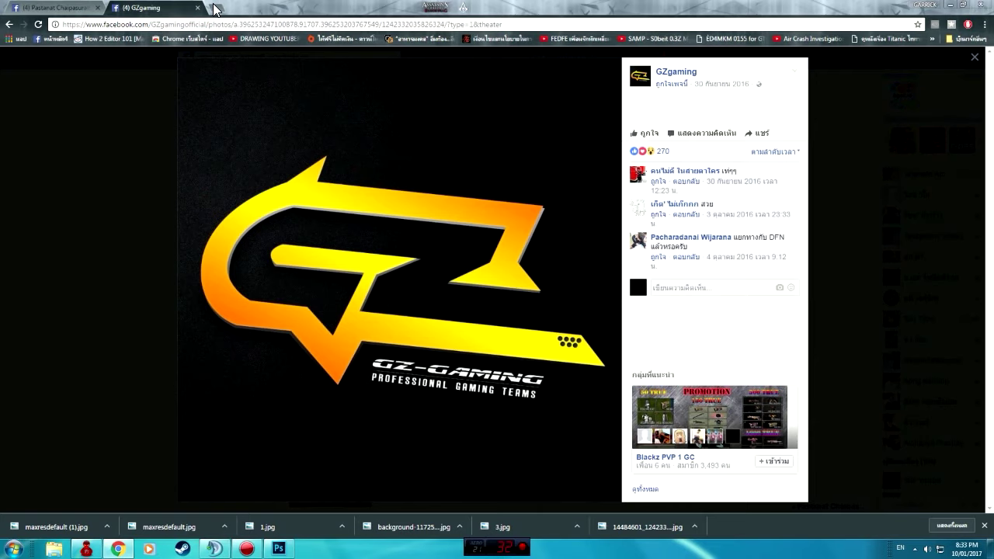
- Browse 'light rays overlay' image results, then drag the light-rays JPG from the PHOTOSHOP folder into Photoshop
left_click(212, 8)
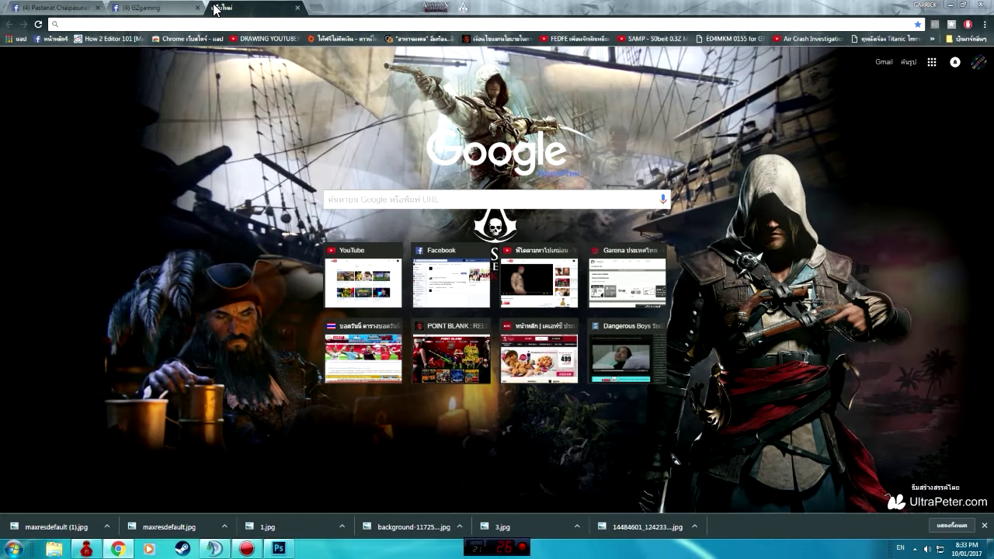
type("light ra")
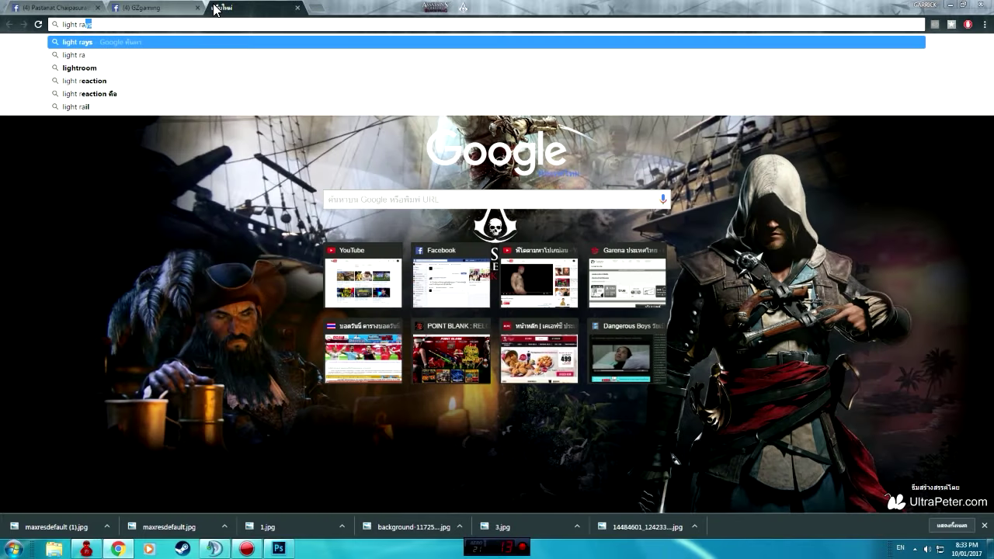
type("ys overlay")
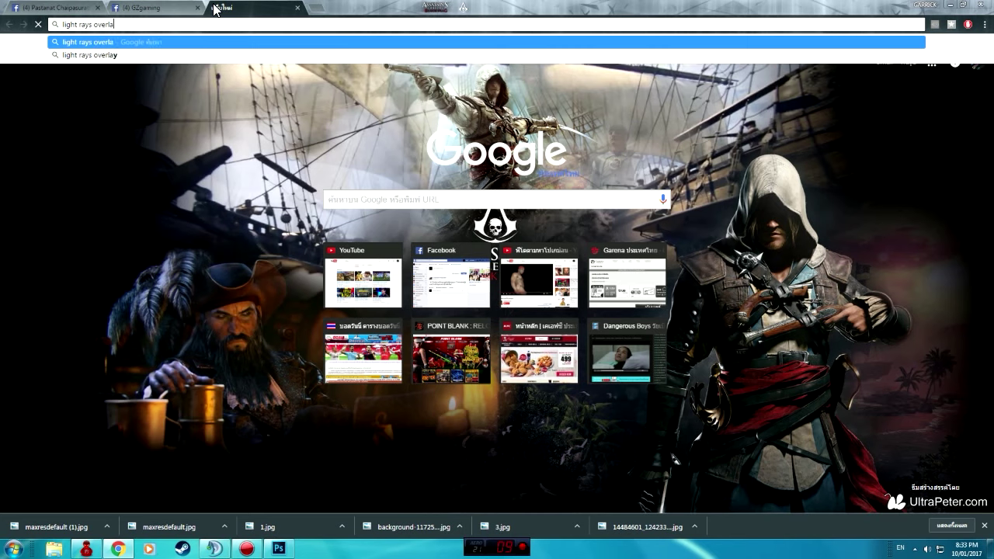
key("Return")
left_click(132, 99)
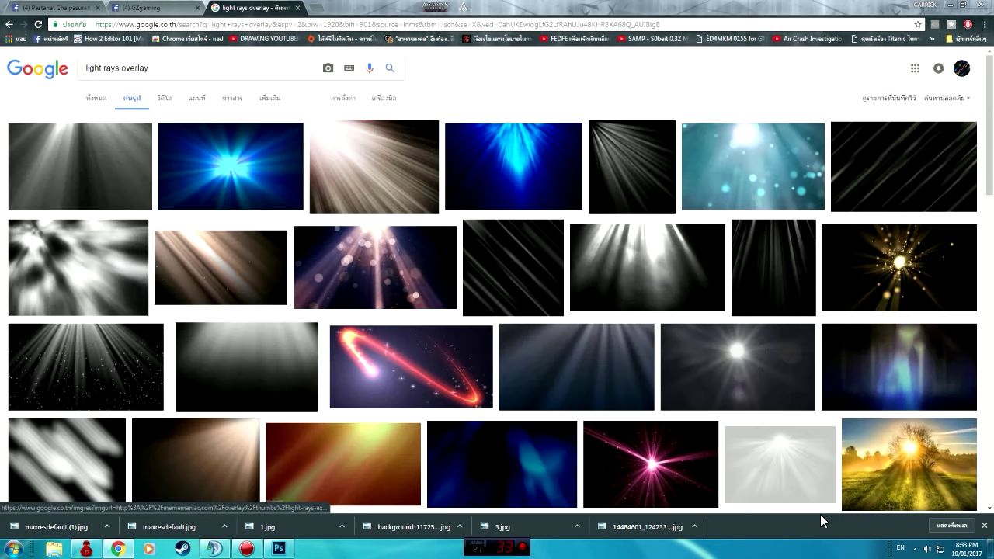
mouse_move(651, 464)
scroll(611, 422, "down", 2)
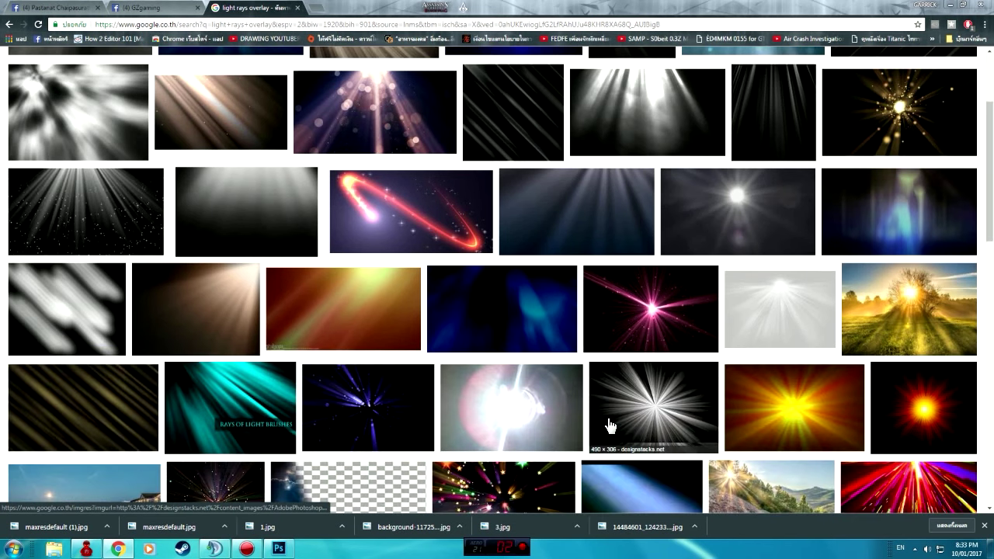
scroll(611, 422, "down", 1)
scroll(611, 423, "down", 1)
scroll(611, 424, "down", 3)
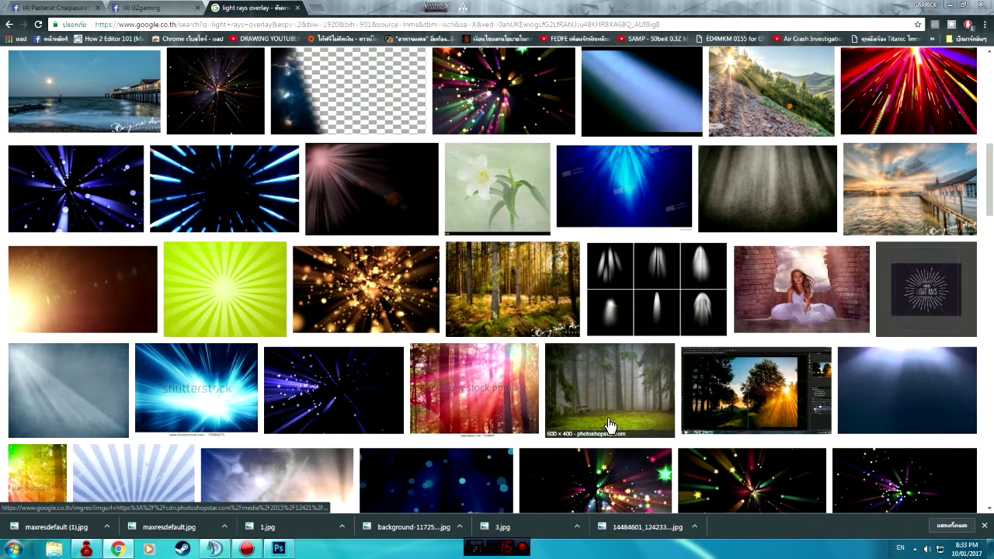
scroll(611, 423, "up", 2)
scroll(535, 455, "up", 3)
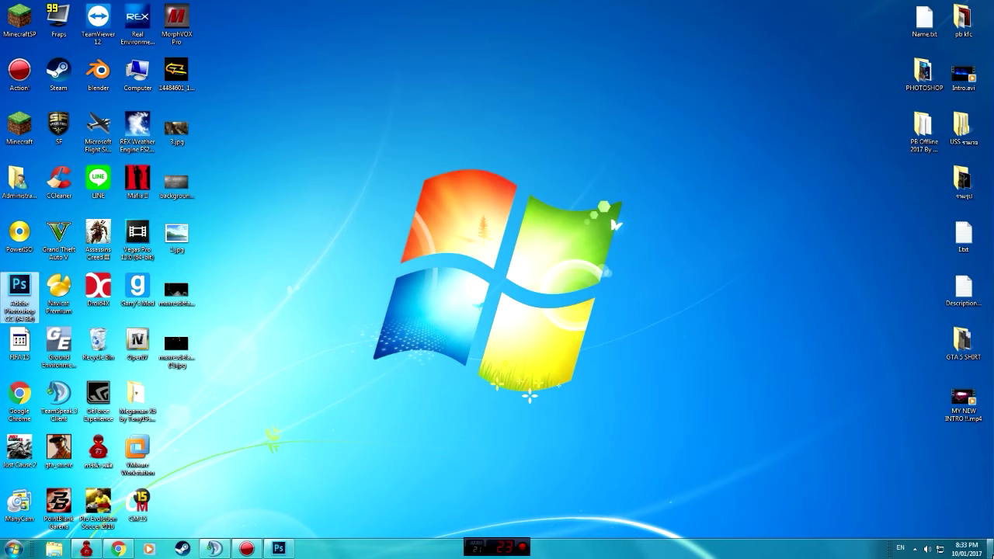
double_click(922, 73)
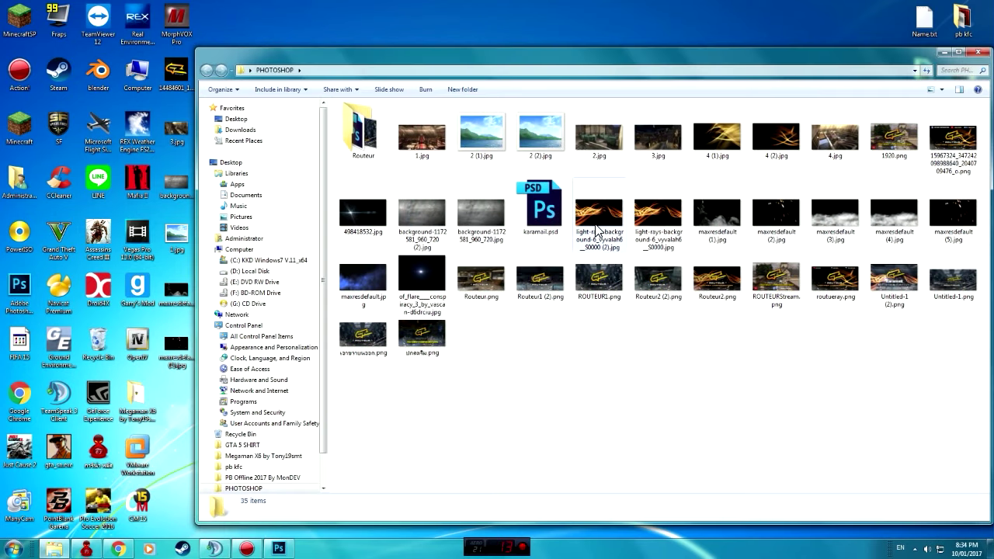
left_click_drag(598, 226, 286, 553)
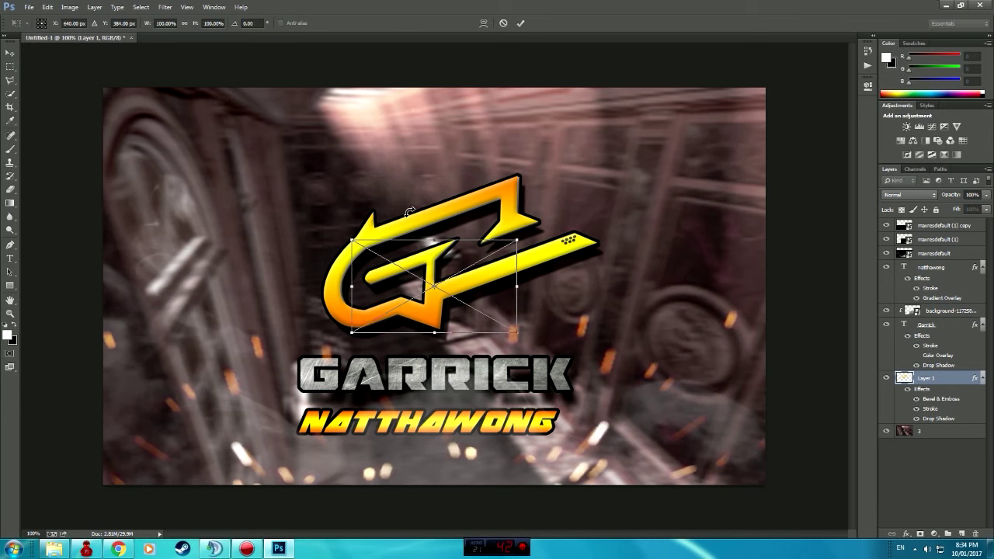
- Place the orange light streaks in Screen mode, stretch them across the canvas, and move the logo layer above
left_click_drag(286, 553, 388, 256)
left_click(894, 195)
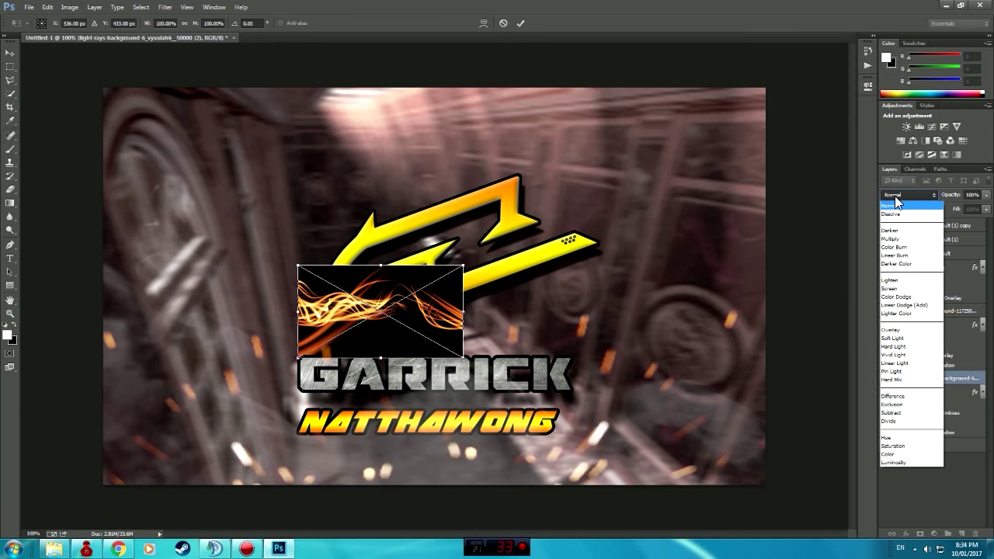
left_click(893, 286)
mouse_move(424, 304)
left_mouse_down()
mouse_move(229, 417)
mouse_move(230, 431)
left_mouse_up()
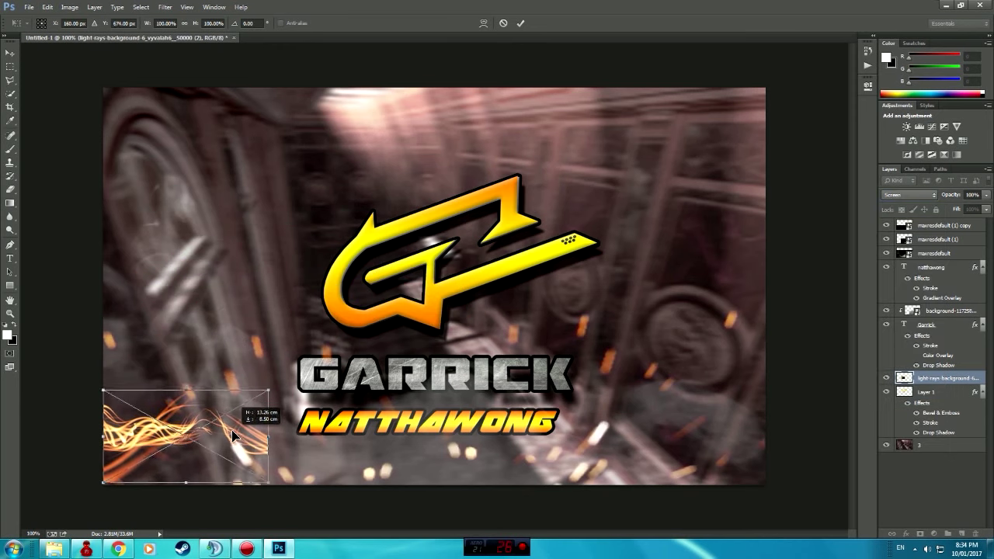
mouse_move(267, 391)
left_mouse_down()
mouse_move(453, 311)
mouse_move(639, 205)
mouse_move(712, 199)
mouse_move(764, 150)
mouse_move(766, 132)
mouse_move(764, 163)
left_mouse_up()
key("Return")
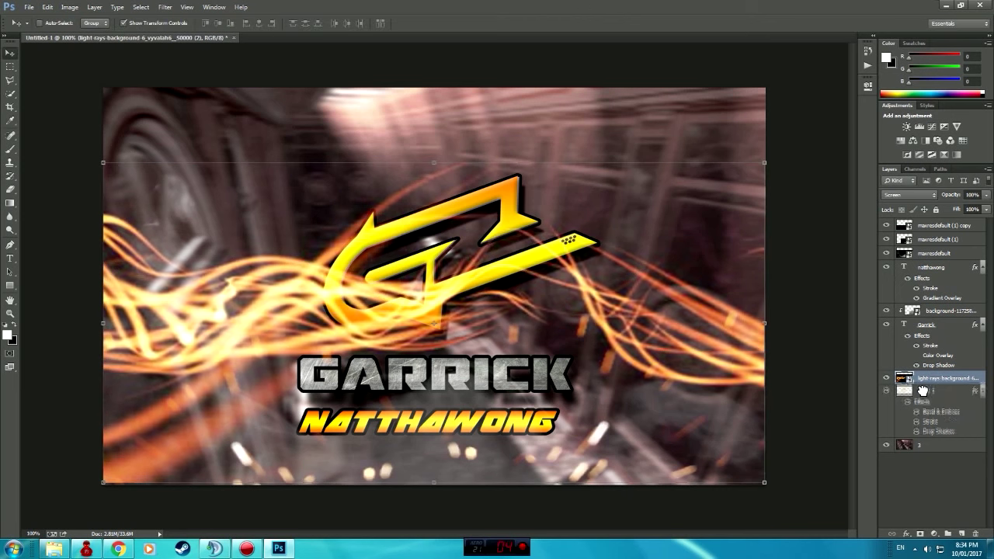
left_click_drag(924, 396, 925, 377)
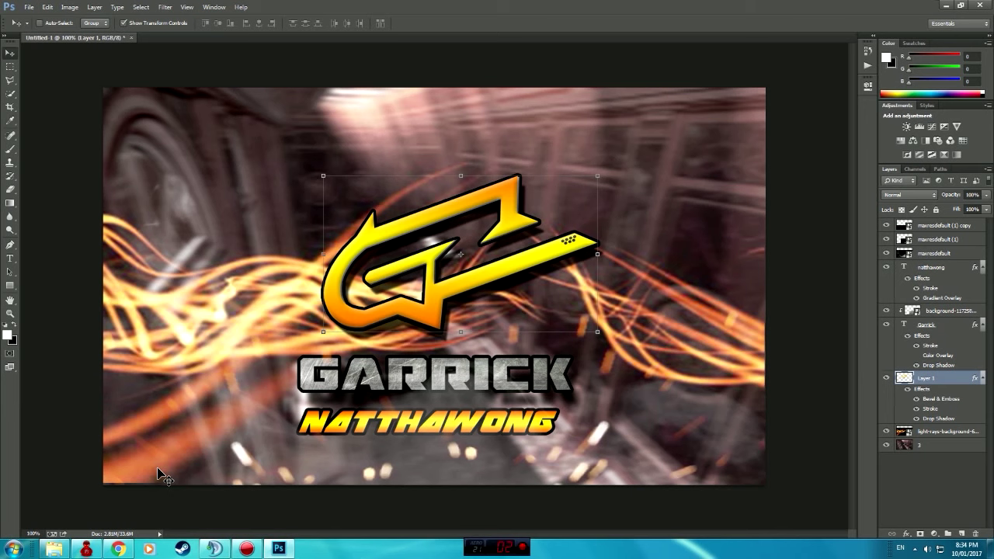
- Search Google Images for 'light overlay' and preview a dark optical flare lines result
left_click(118, 549)
scroll(288, 100, "up", 4)
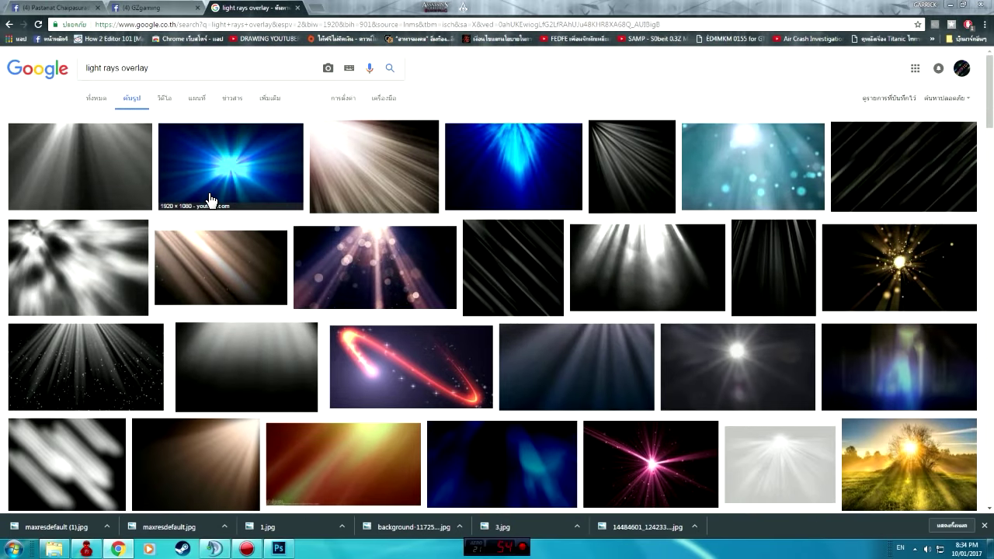
left_click_drag(191, 63, 1, 66)
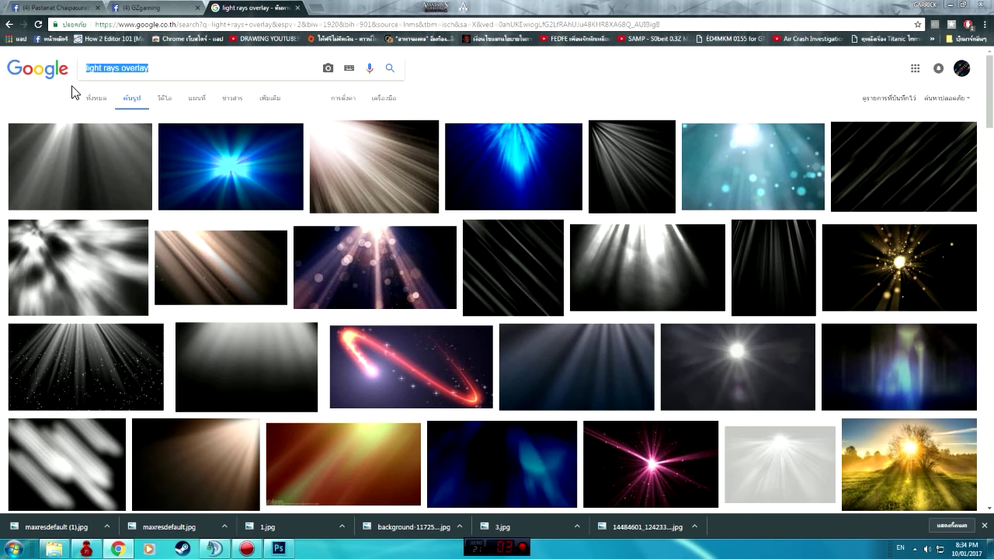
type("l")
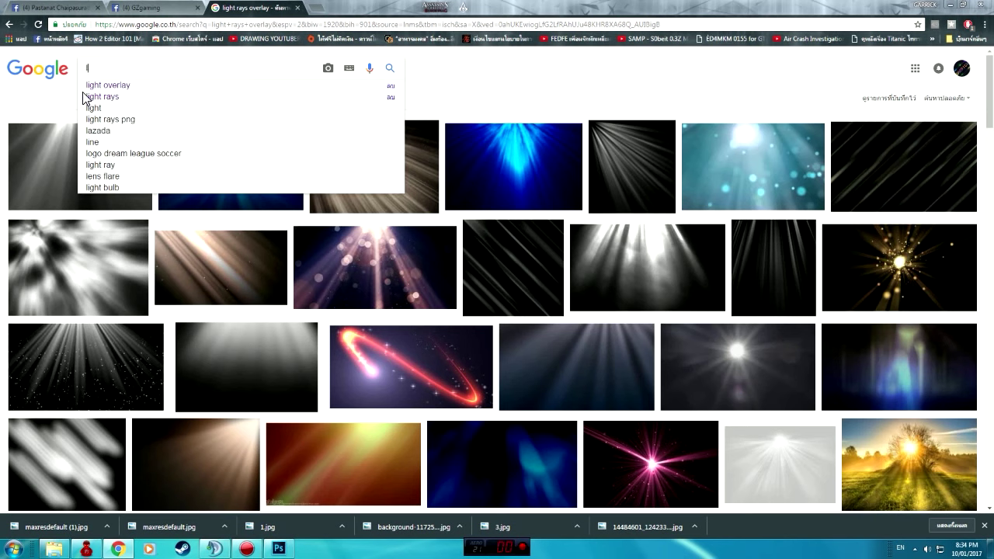
type("ight overlay")
key("Return")
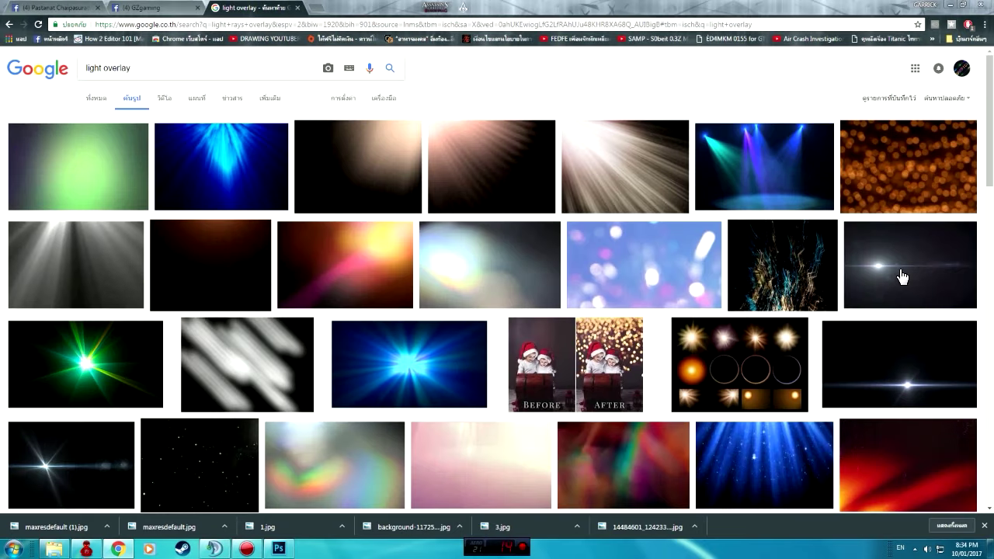
left_click(905, 334)
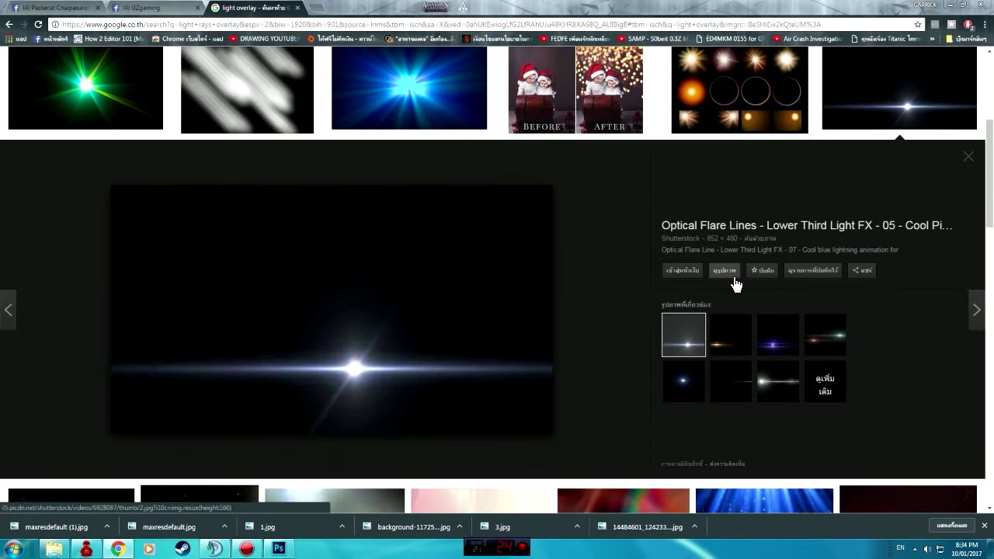
- Change the image search to 'lens flare overlay'
scroll(465, 233, "up", 5)
triple_click(155, 67)
type("le")
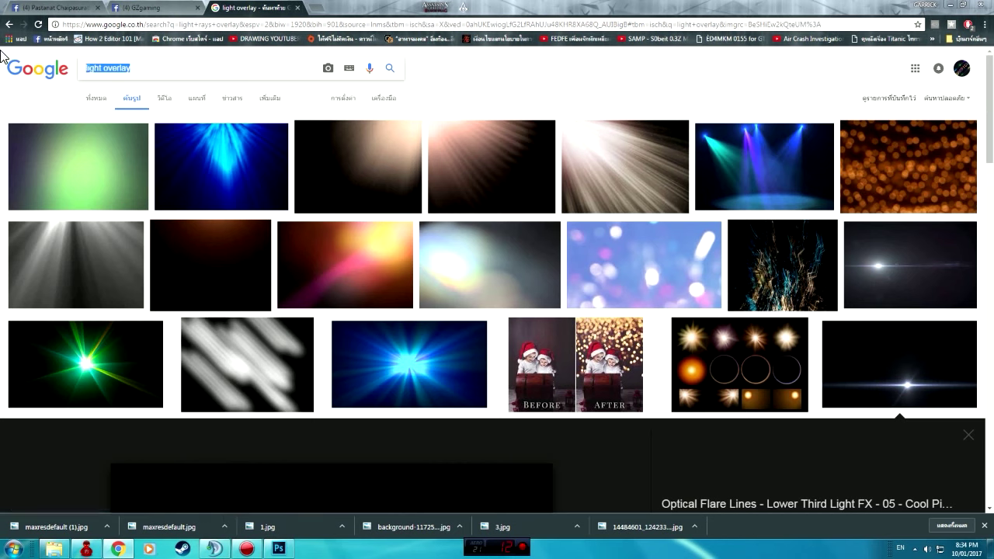
type("ns ove")
key("BackSpace")
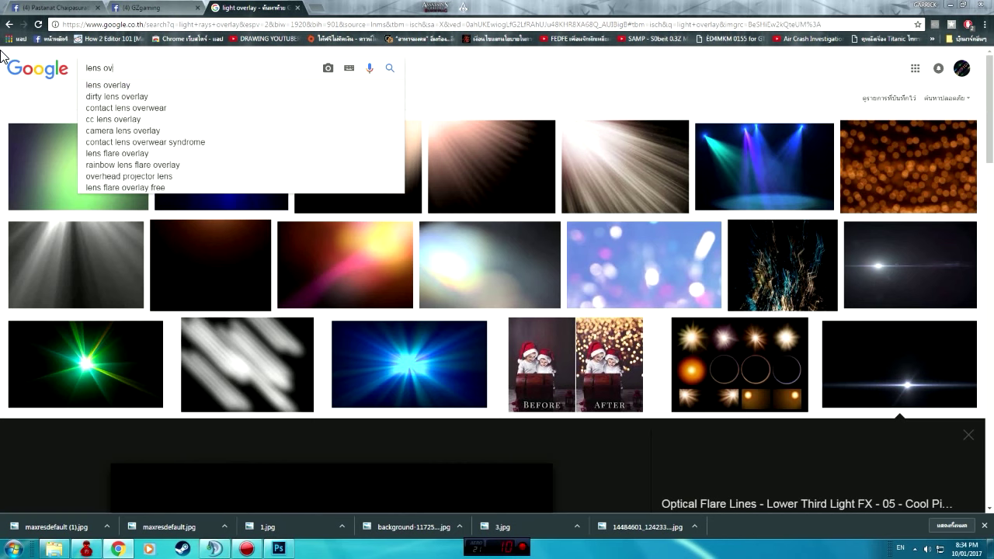
key("BackSpace")
key("BackSpace")
type("fl")
key("Down")
key("Return")
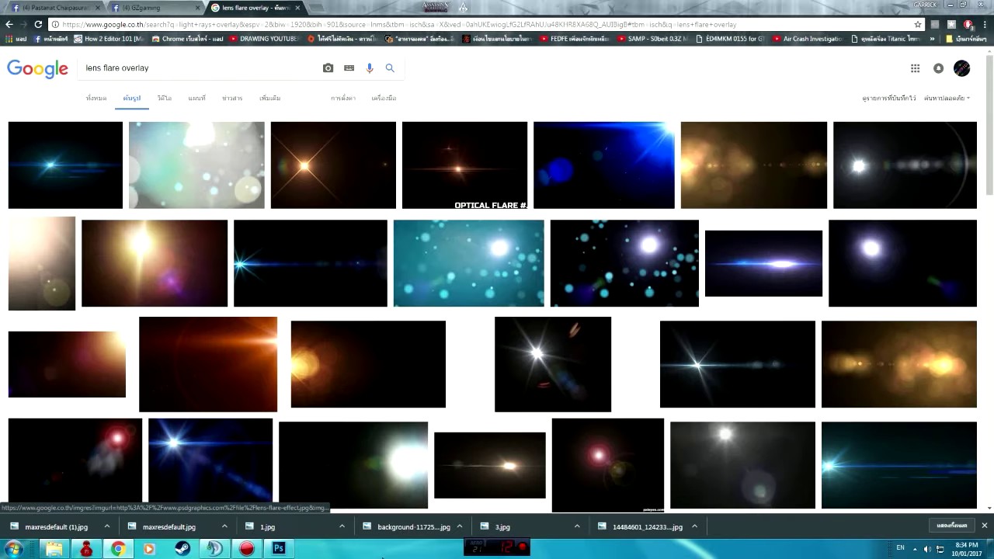
- Open a blue horizontal lens flare full-size and save it to the Desktop as free_optical_lens_flare_photos.jpg
scroll(815, 411, "down", 3)
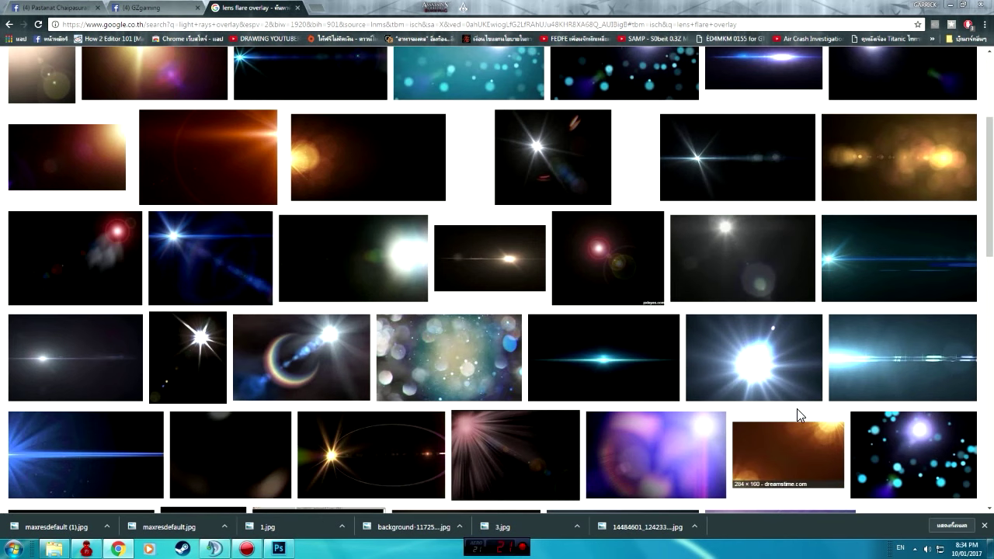
left_click(648, 373)
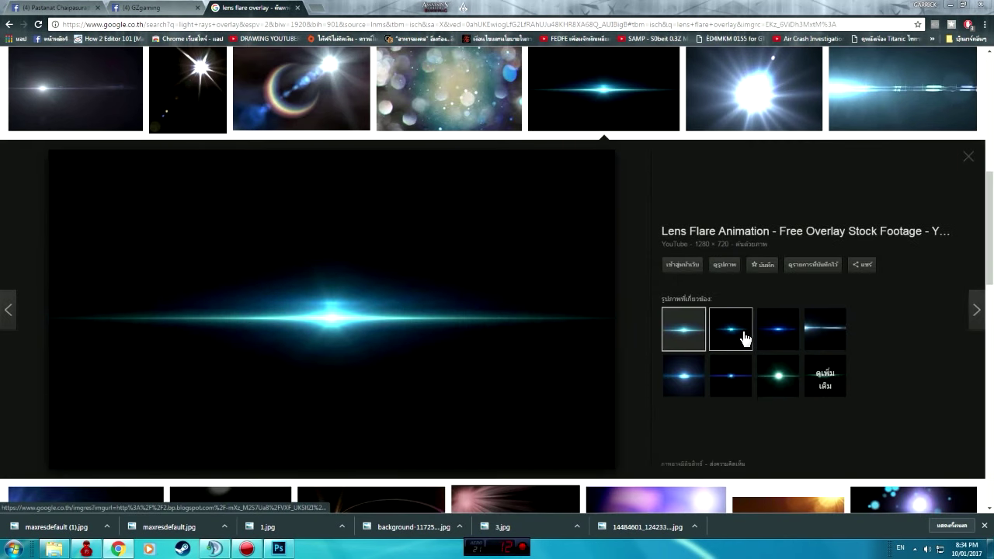
left_click(731, 332)
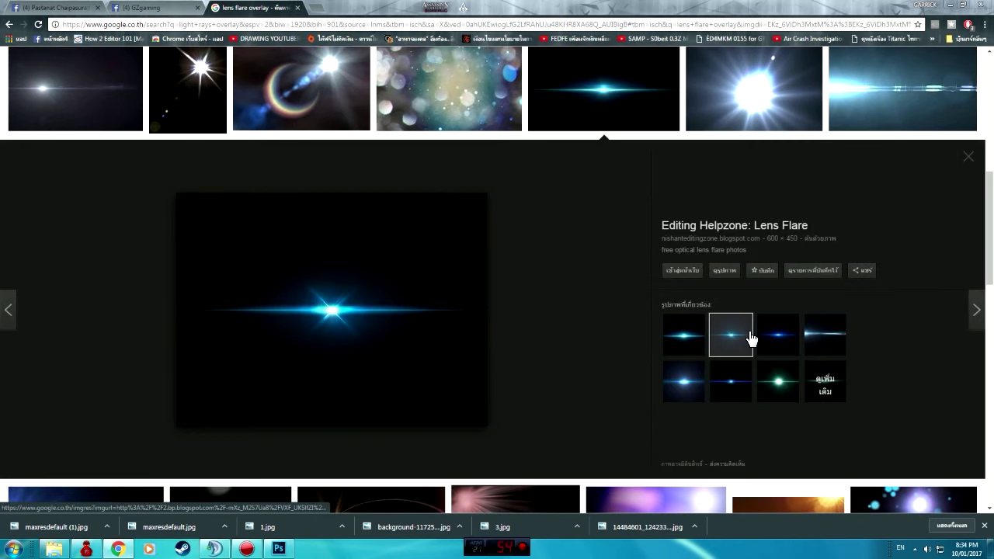
left_click(728, 270)
left_click(353, 7)
right_click(272, 98)
left_click(294, 113)
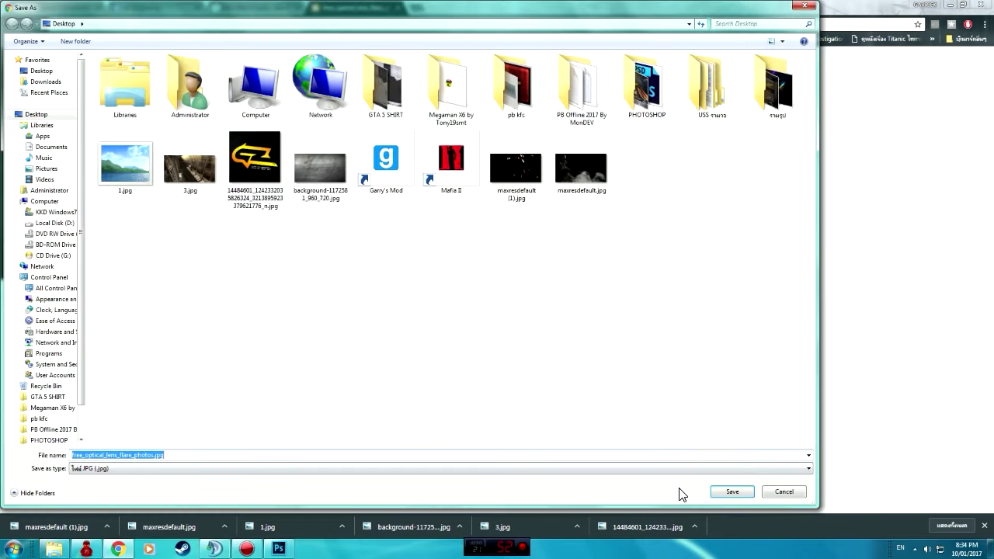
left_click(721, 488)
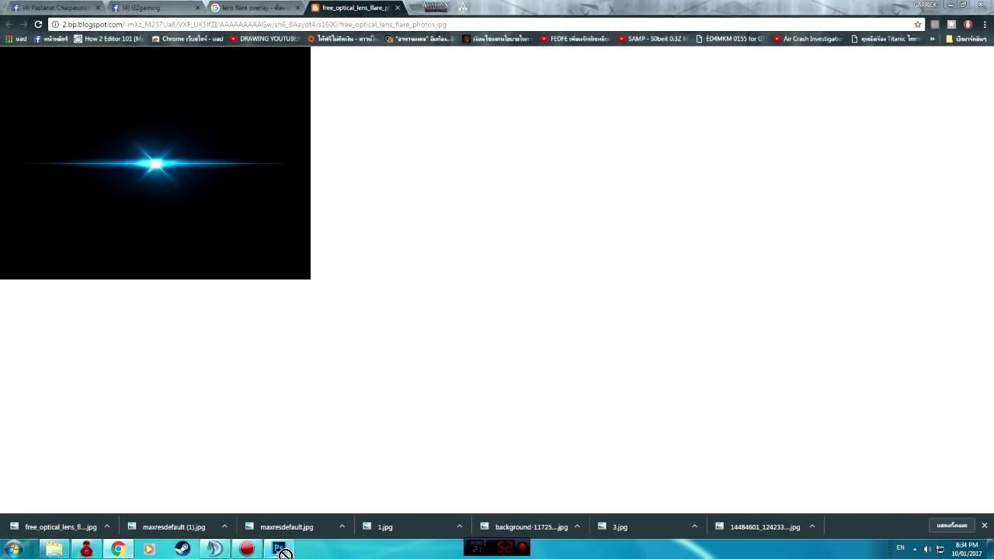
- Place the blue lens flare image into the Photoshop design with Screen blending
left_click(278, 549)
left_click_drag(336, 276, 336, 274)
left_click(909, 195)
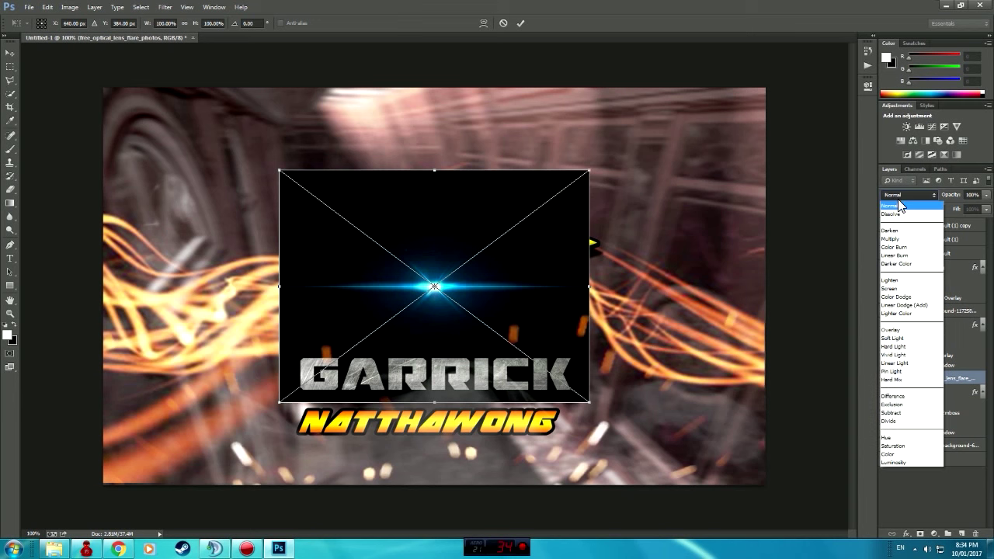
left_click(909, 287)
- Enlarge the lens flare and position it on the top tip of the GZ logo
mouse_move(574, 256)
left_mouse_down()
mouse_move(534, 198)
mouse_move(477, 285)
left_mouse_up()
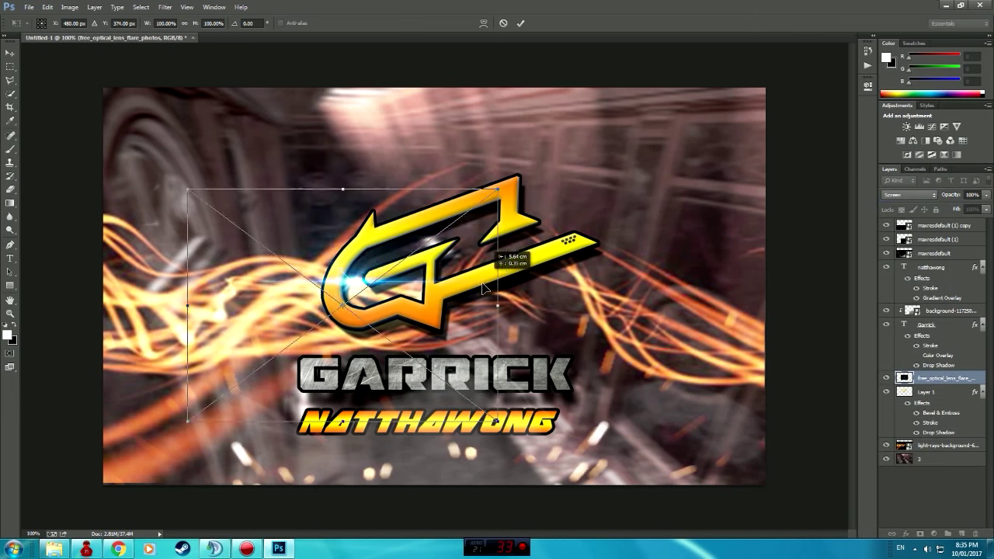
left_click_drag(496, 200, 556, 165)
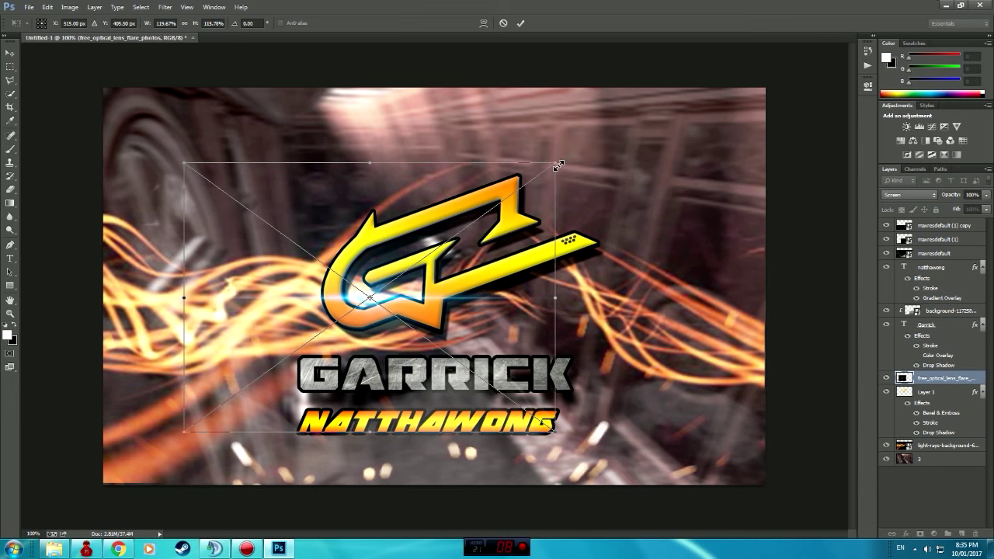
left_click_drag(514, 263, 516, 185)
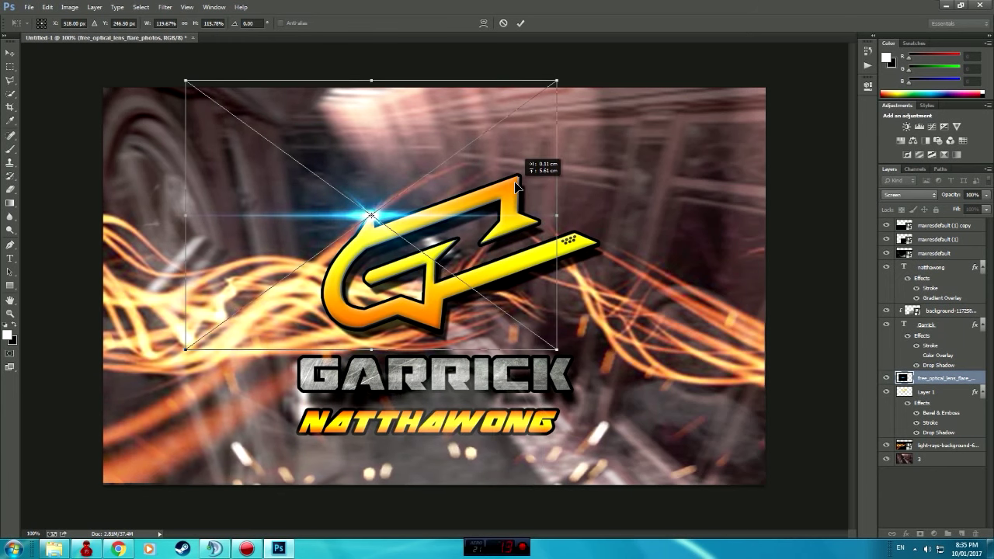
key("Return")
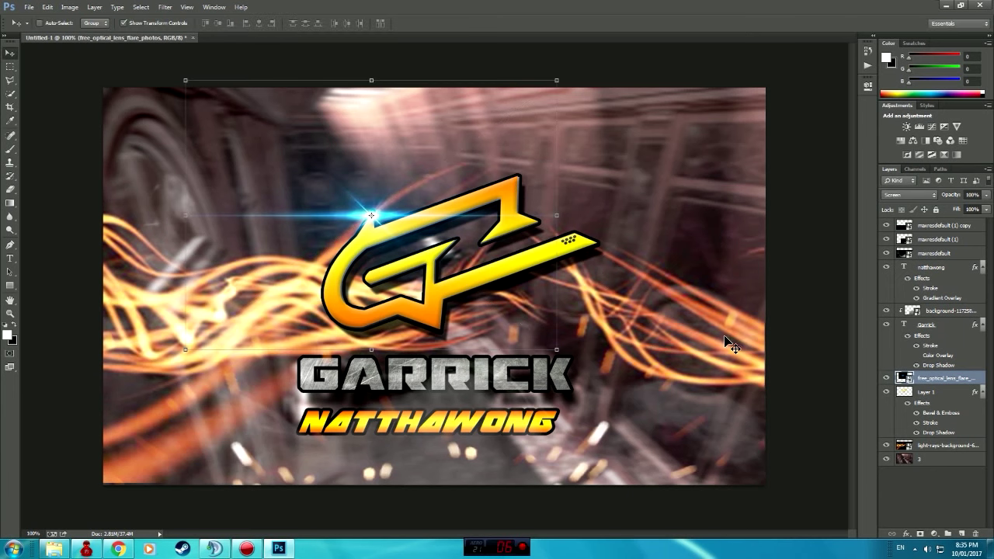
- Click through the corridor and light-rays layers, then deselect all layers
left_click(927, 459)
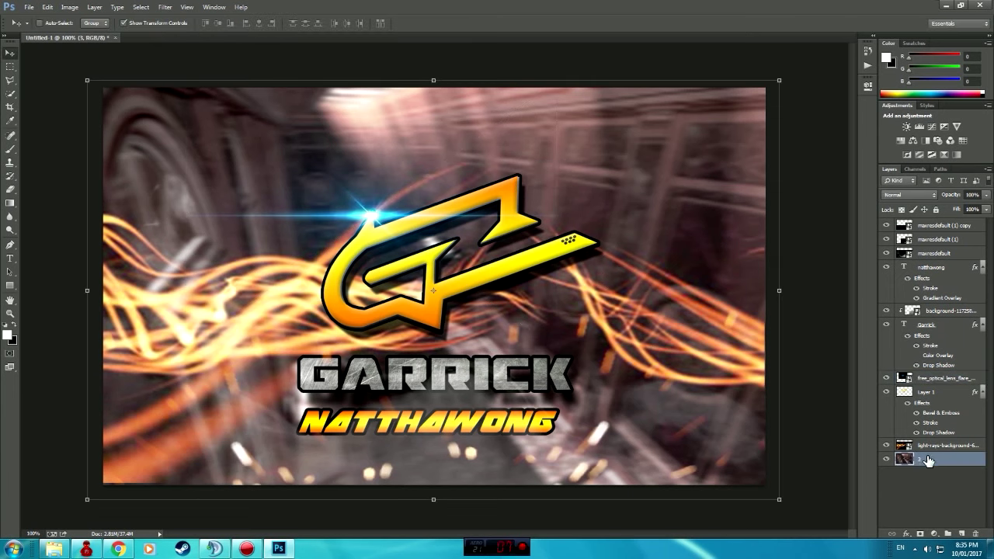
left_click(931, 447)
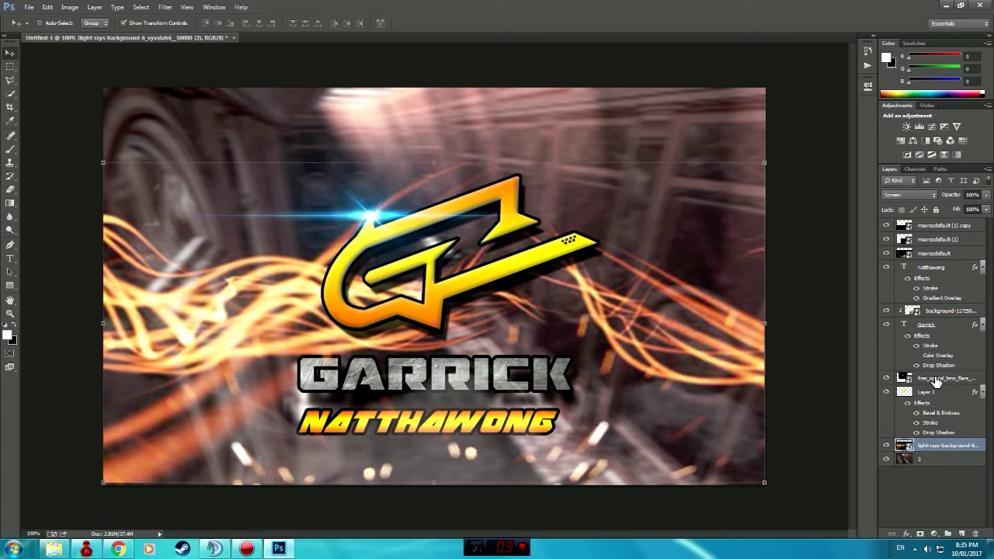
left_click(924, 492)
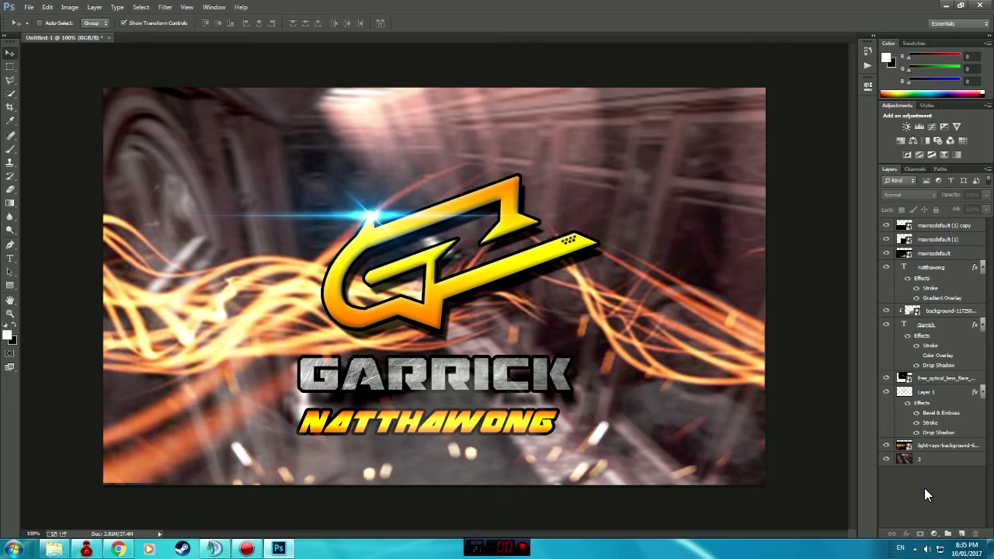
- In Chrome, close the lens flare tab and search Google Images for 'youtube png'
left_click(118, 549)
key("ctrl+w")
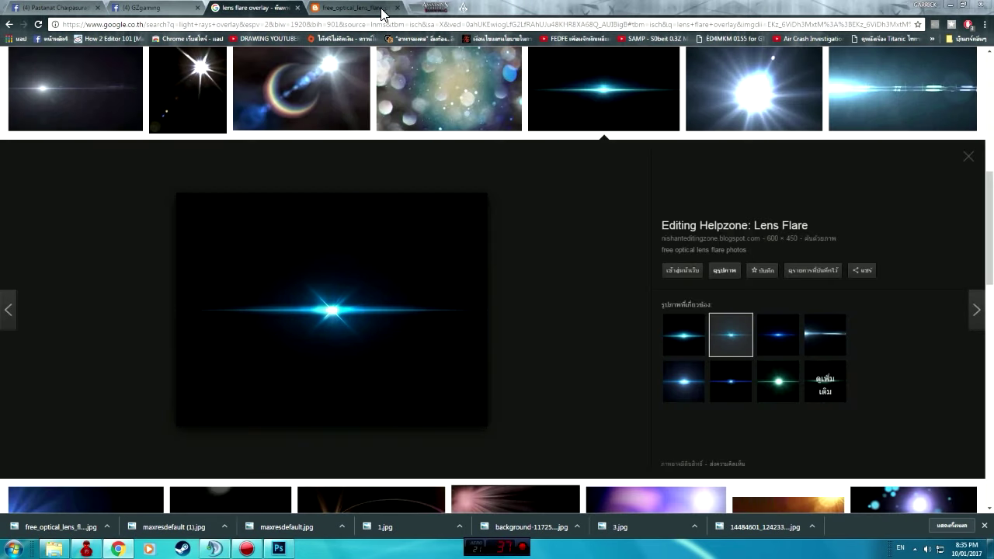
key("Escape")
key("ctrl+a")
type("y")
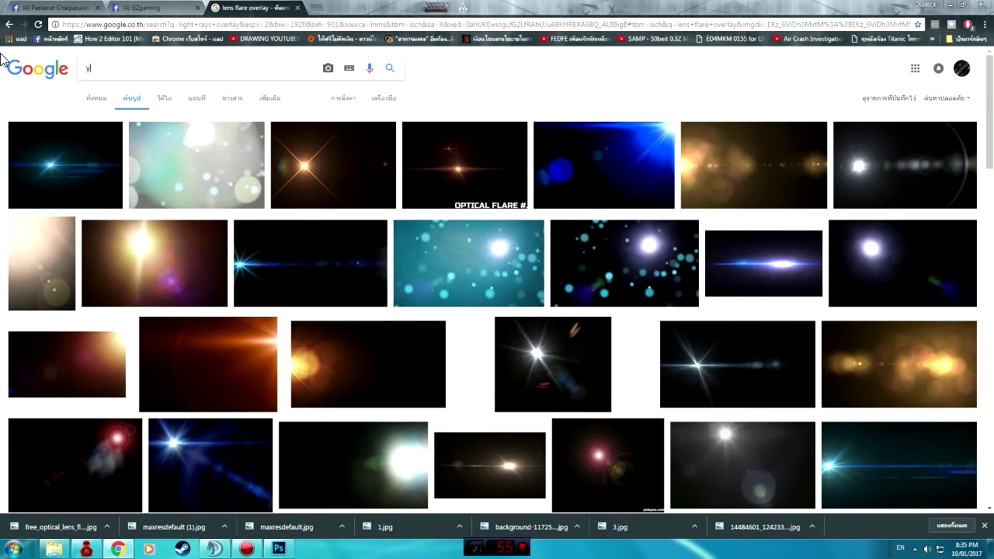
type("outube png")
key("Return")
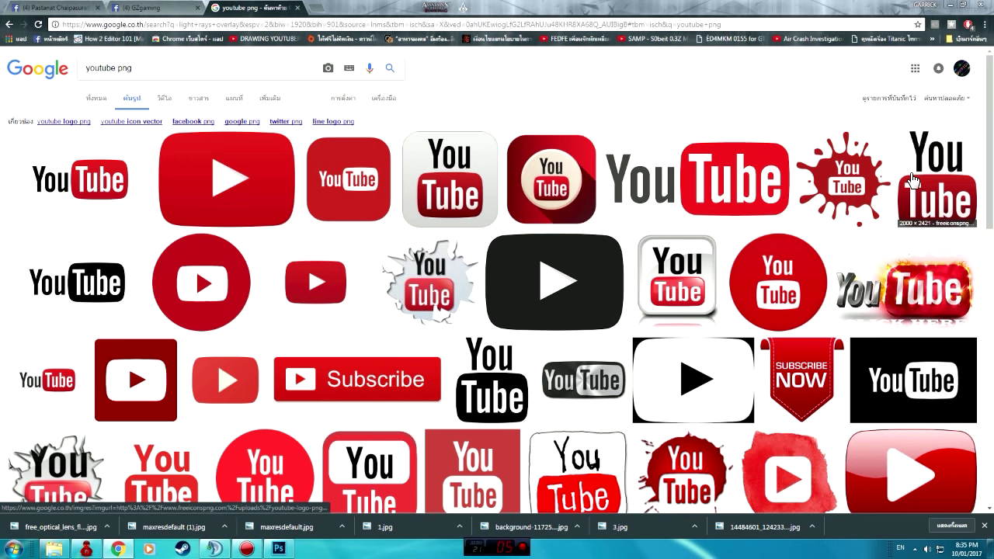
- Save the full-size red play-button icon to the desktop as YouTube-icon-full_color.png
left_click(935, 198)
left_click(397, 8)
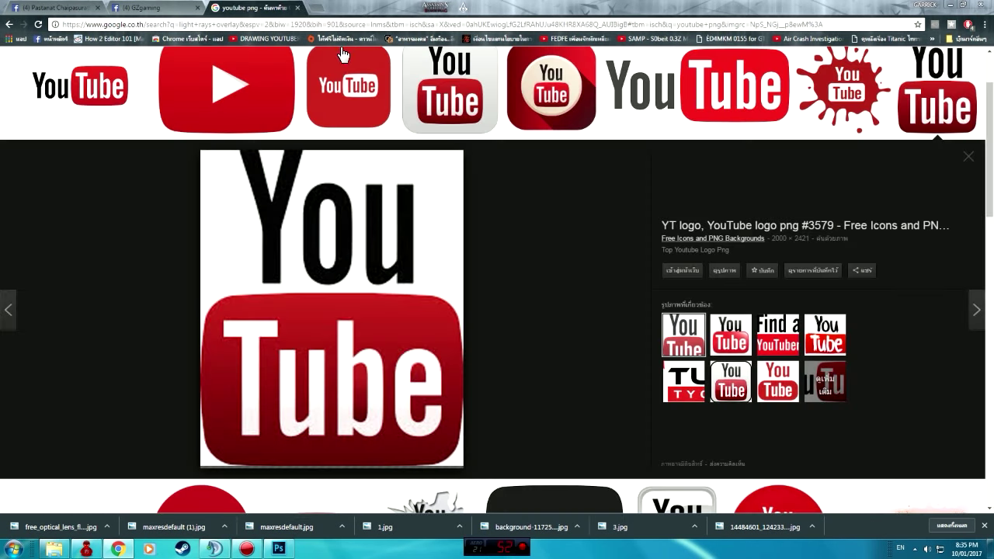
left_click(222, 97)
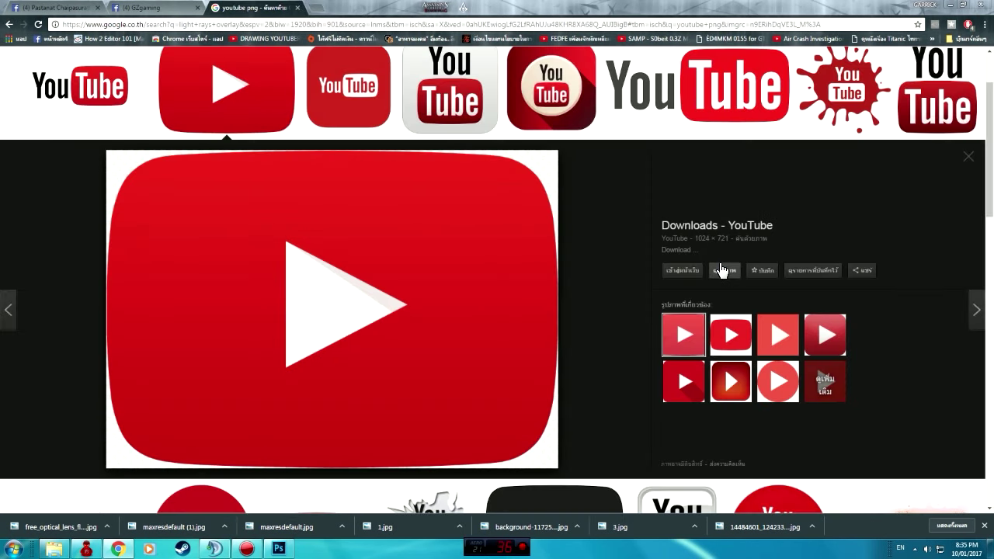
left_click(724, 270)
right_click(215, 88)
left_click(233, 115)
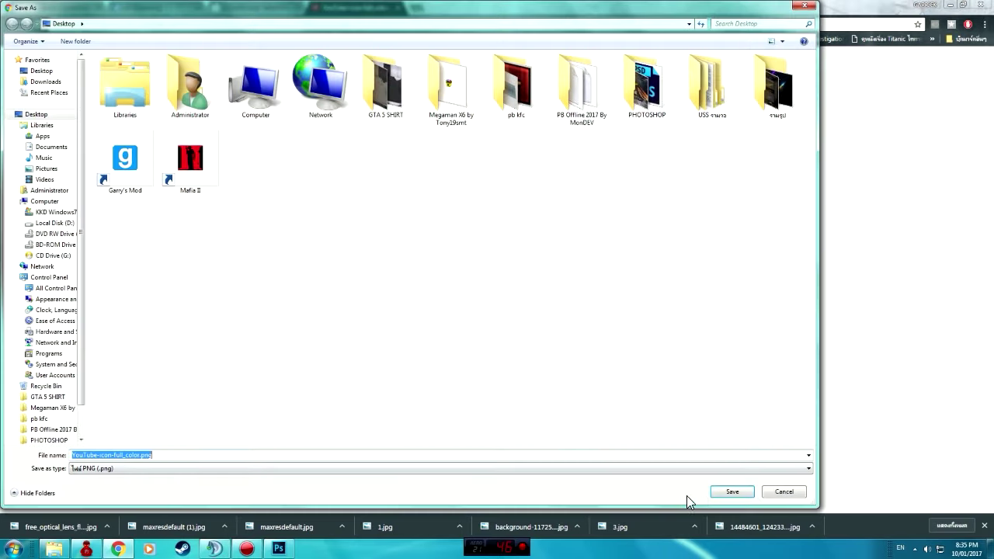
left_click(732, 498)
- Place the saved YouTube icon into the banner, scaled small in the top-left corner
mouse_move(62, 527)
left_mouse_down()
mouse_move(87, 537)
mouse_move(229, 233)
left_mouse_up()
mouse_move(168, 99)
left_mouse_down()
mouse_move(638, 427)
mouse_move(134, 107)
mouse_move(458, 127)
left_mouse_up()
key("Return")
- Add 50 pt text 'GARRICK PB' beside the icon, correcting the misspelling
key("t")
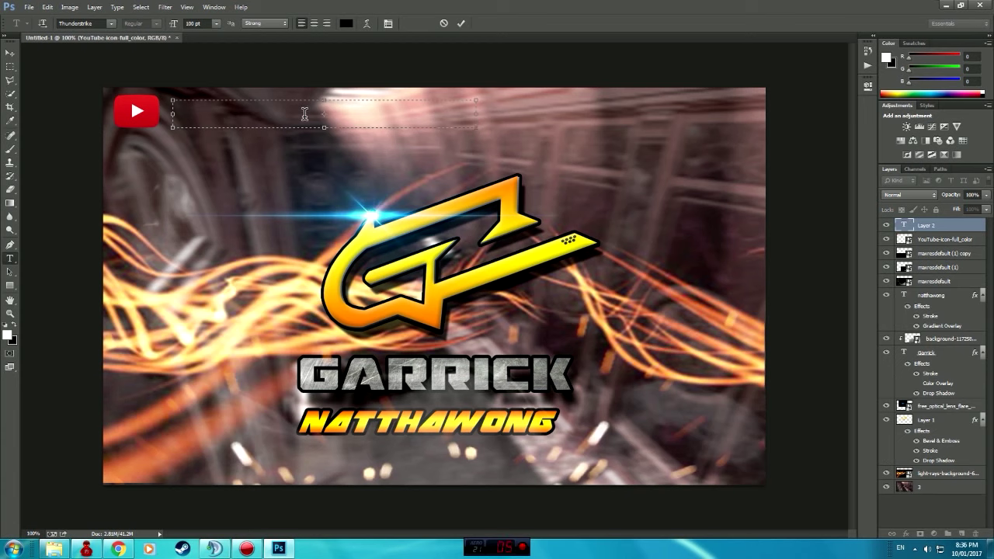
double_click(195, 22)
type("50")
left_click(251, 118)
type("GAR")
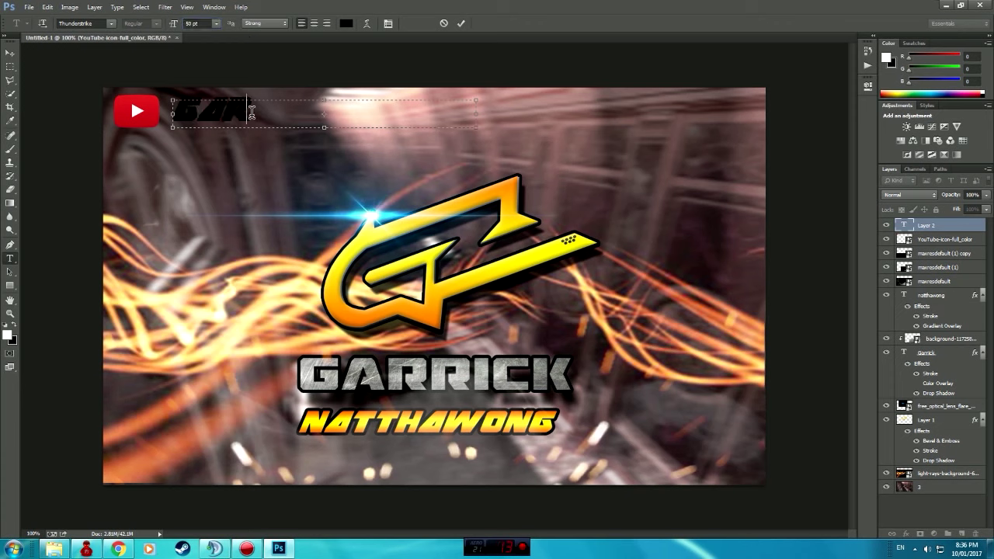
type("RCIK PB")
key("ctrl+a")
key("BackSpace")
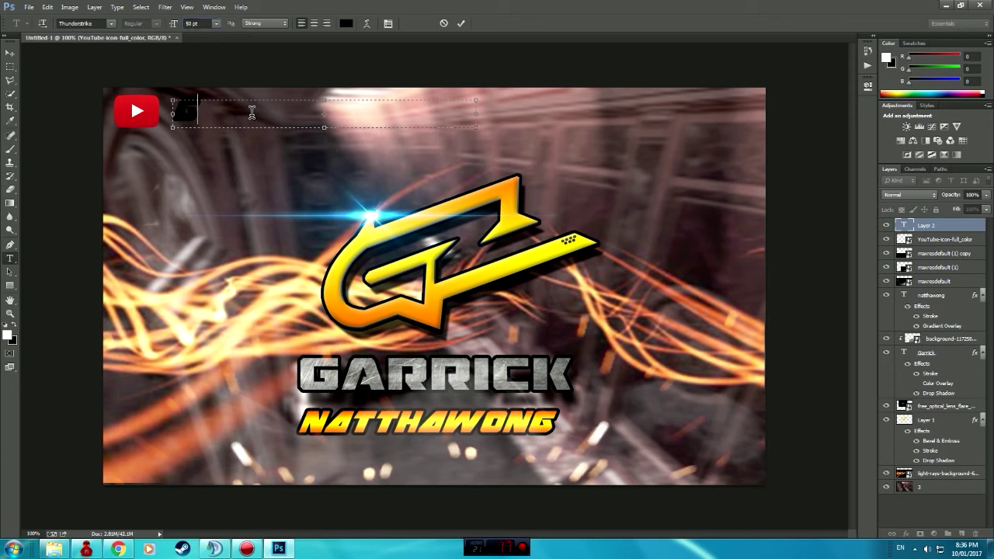
type("GAR")
type("RICK PB")
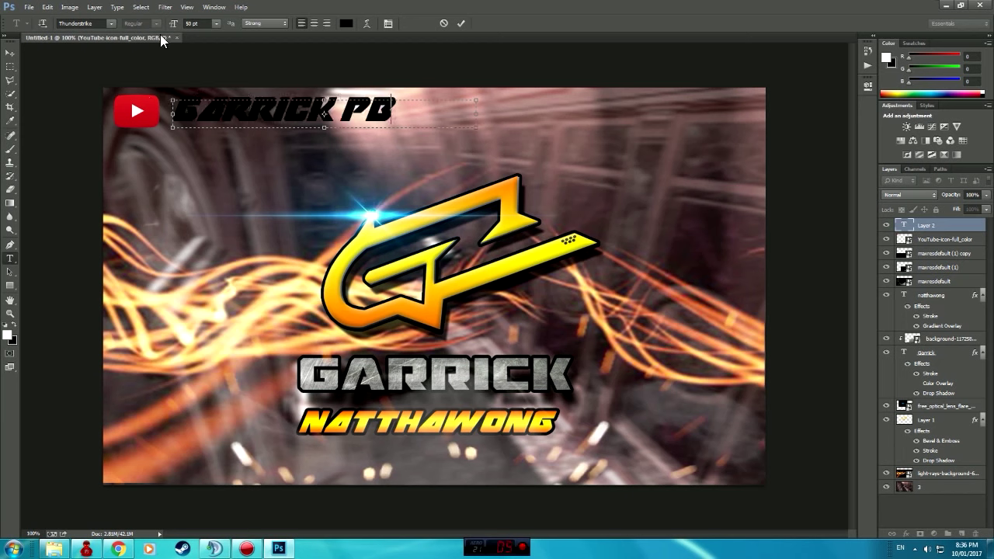
left_click(11, 53)
- Give the GARRICK PB layer a Stroke and a white #ffffff Color Overlay in Blending Options
right_click(947, 227)
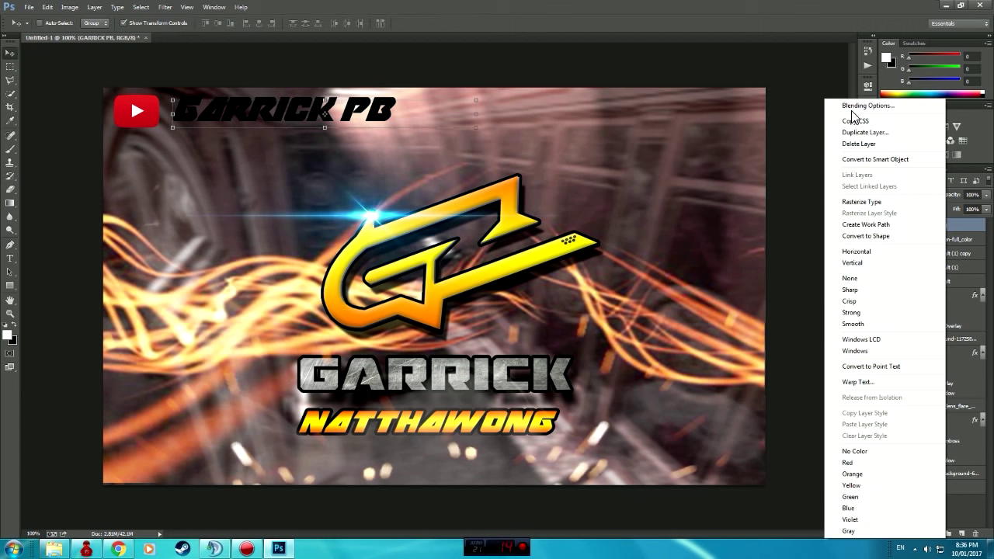
left_click(853, 107)
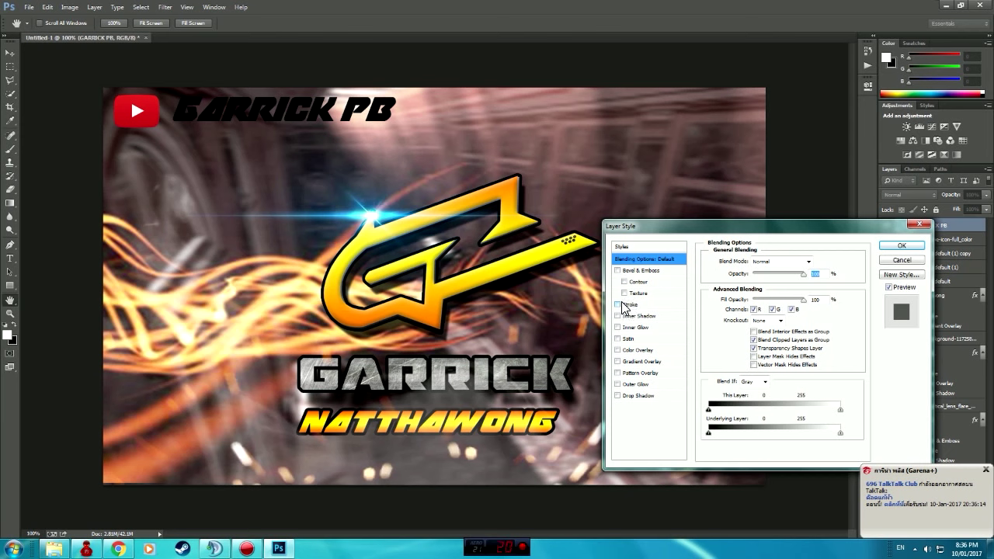
left_click(618, 304)
left_click(635, 350)
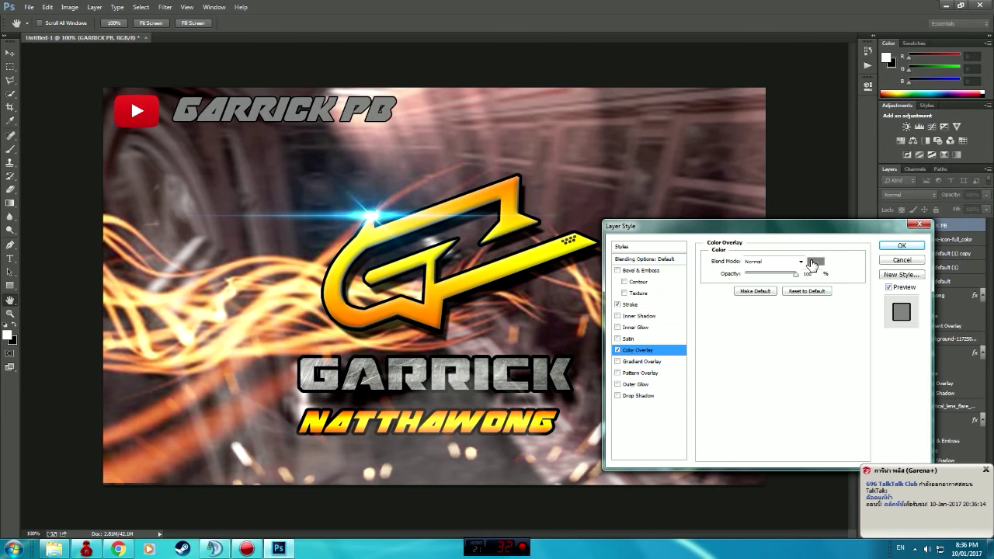
left_click(812, 263)
left_click(596, 321)
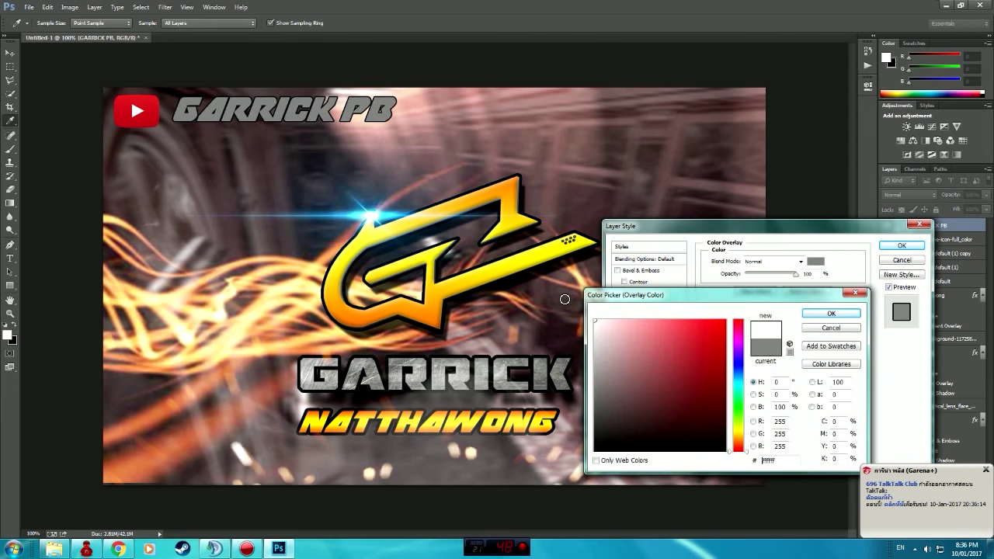
left_click(810, 315)
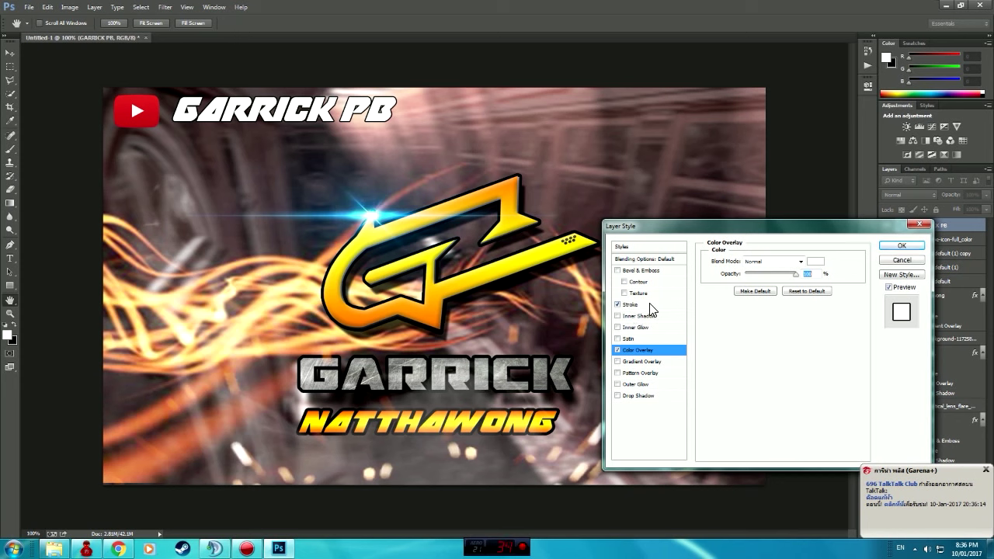
left_click(650, 307)
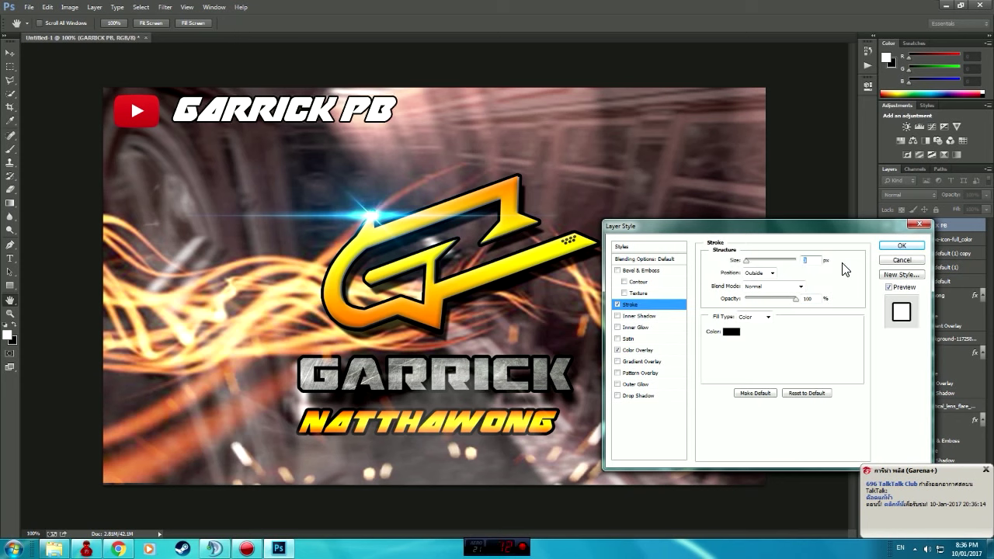
left_click(899, 246)
- Close Chrome's full-size YouTube icon tab, return to Photoshop and dismiss the chat popup
left_click(118, 548)
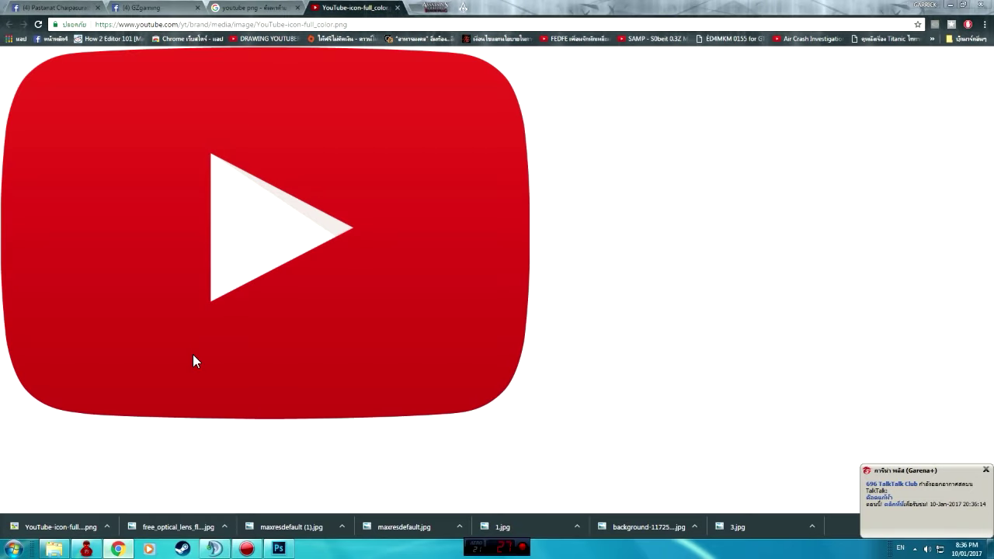
left_click(264, 8)
left_click(399, 9)
scroll(269, 160, "up", 1)
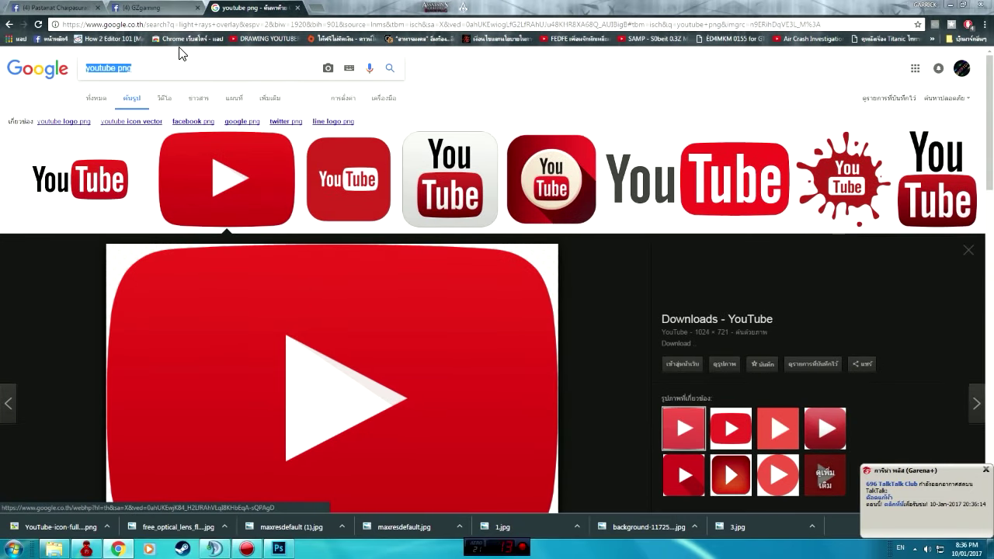
left_click(279, 549)
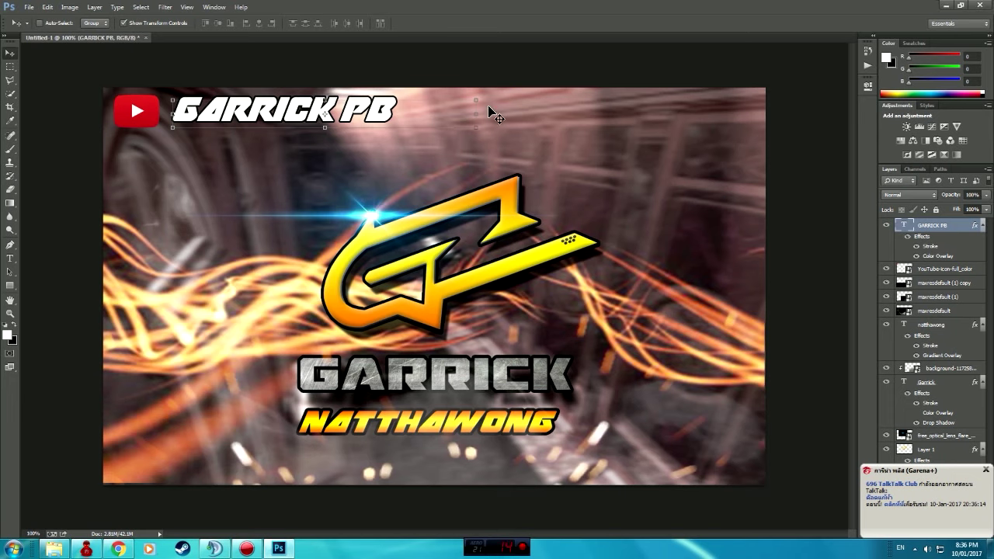
left_click(986, 470)
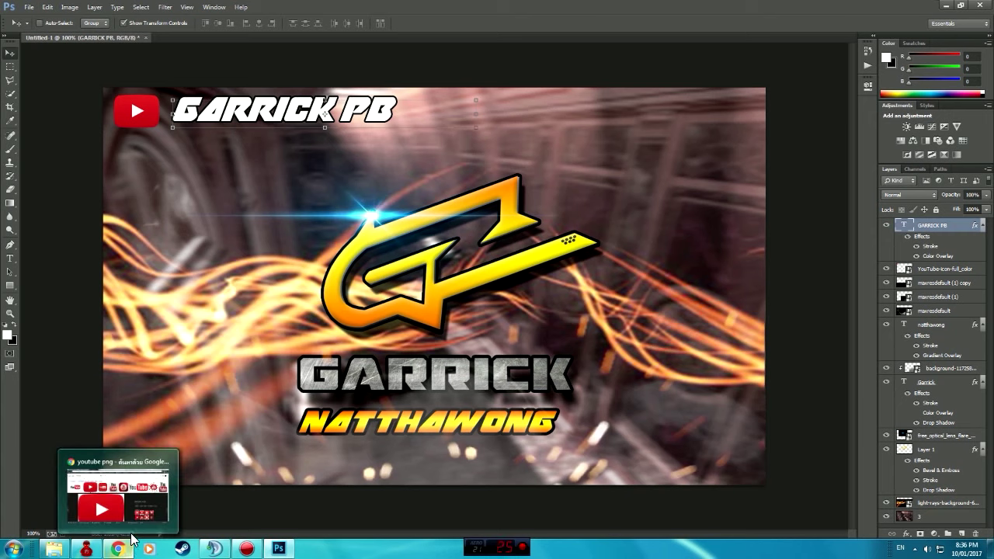